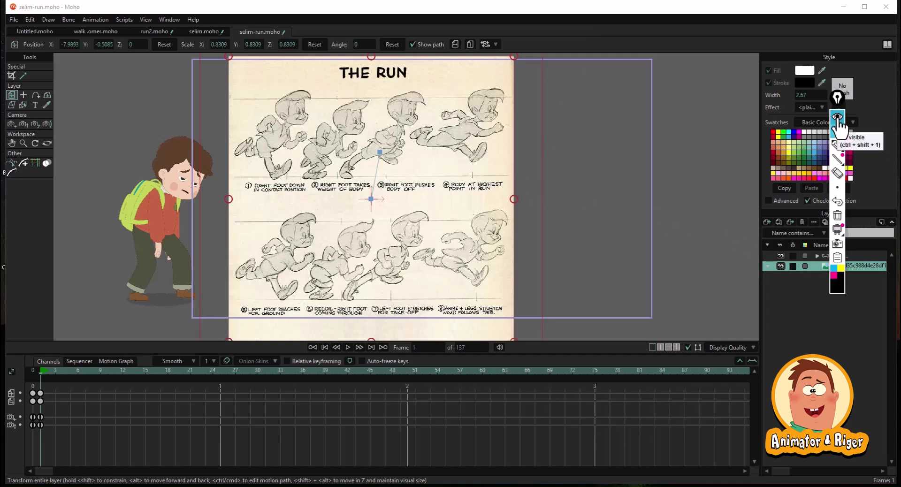
Step: Collapse the screen annotation toolbar and move it out of the way, and toggle the selim_ layer's visibility off and on
{"action": "left_click", "coordinate": [838, 118]}
{"action": "left_click_drag", "start_coordinate": [838, 100], "coordinate": [865, 52]}
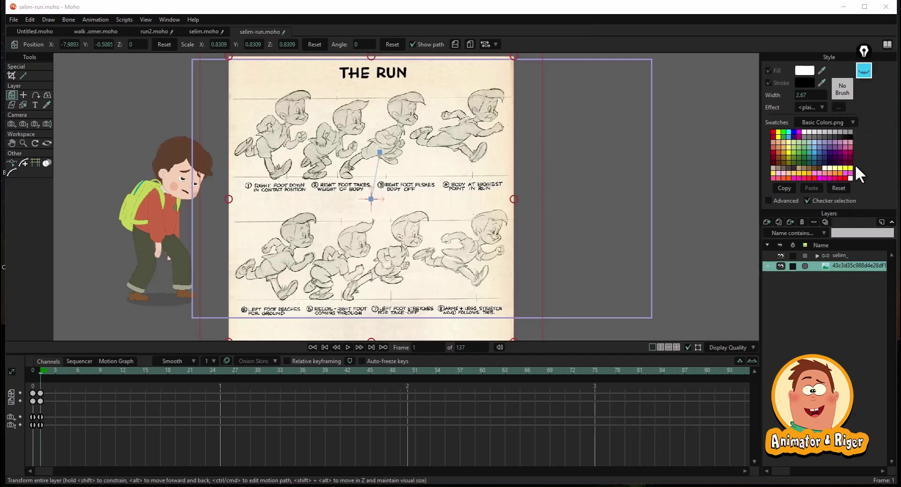
{"action": "left_click", "coordinate": [780, 255]}
{"action": "left_click", "coordinate": [780, 255]}
{"action": "left_click_drag", "start_coordinate": [391, 214], "coordinate": [402, 221]}
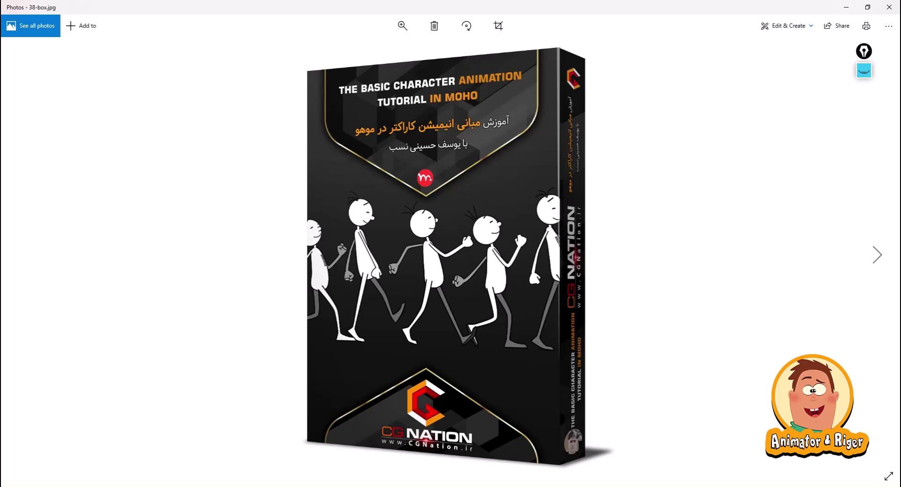
Step: Minimize the course image, play the stick figure's run cycle in run2.moho and return it to frame 1
{"action": "left_click", "coordinate": [844, 6]}
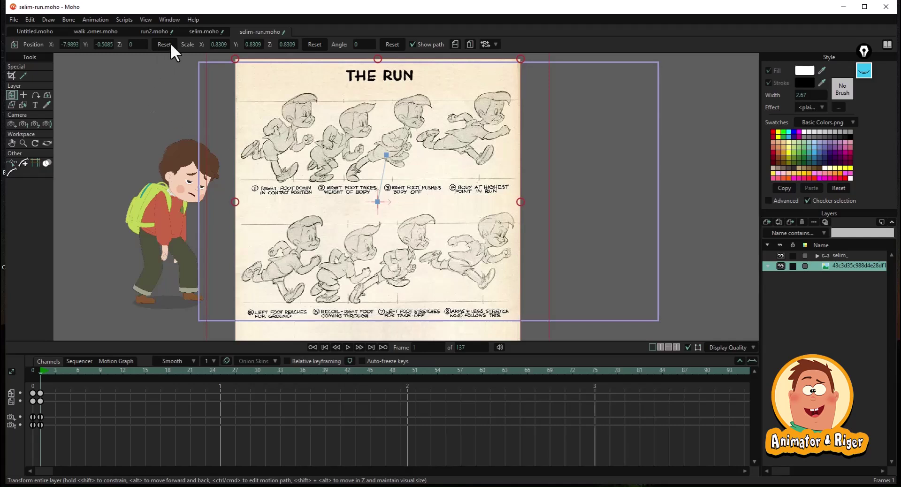
{"action": "left_click", "coordinate": [195, 32]}
{"action": "left_click", "coordinate": [152, 29]}
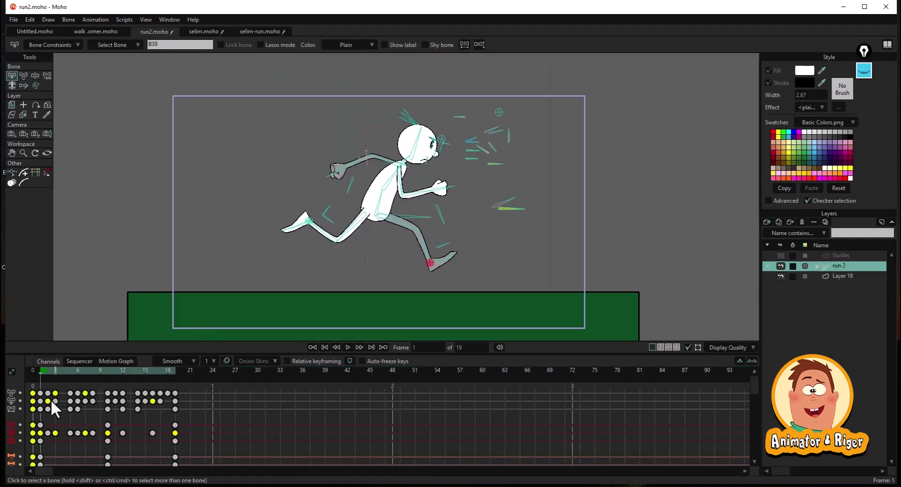
{"action": "left_click", "coordinate": [347, 347]}
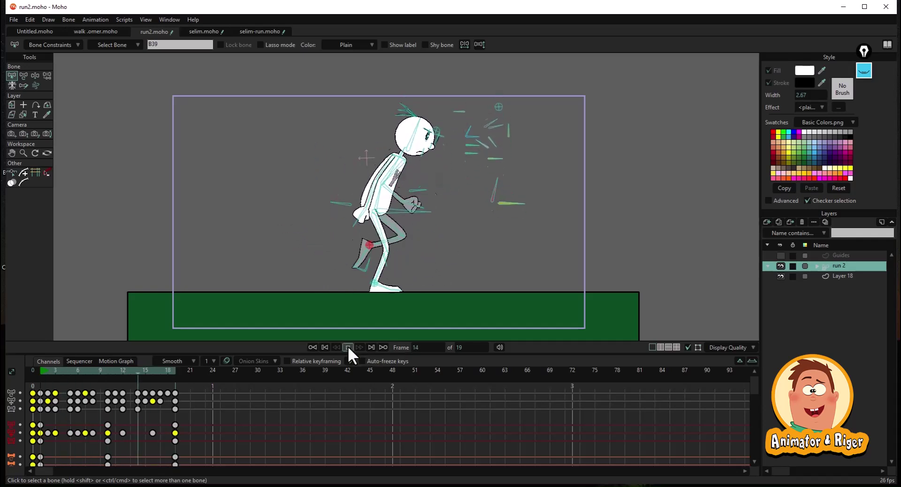
{"action": "left_click", "coordinate": [347, 347]}
{"action": "scroll", "coordinate": [381, 285], "scroll_direction": "up", "scroll_amount": 4}
{"action": "scroll", "coordinate": [378, 280], "scroll_direction": "down", "scroll_amount": 1}
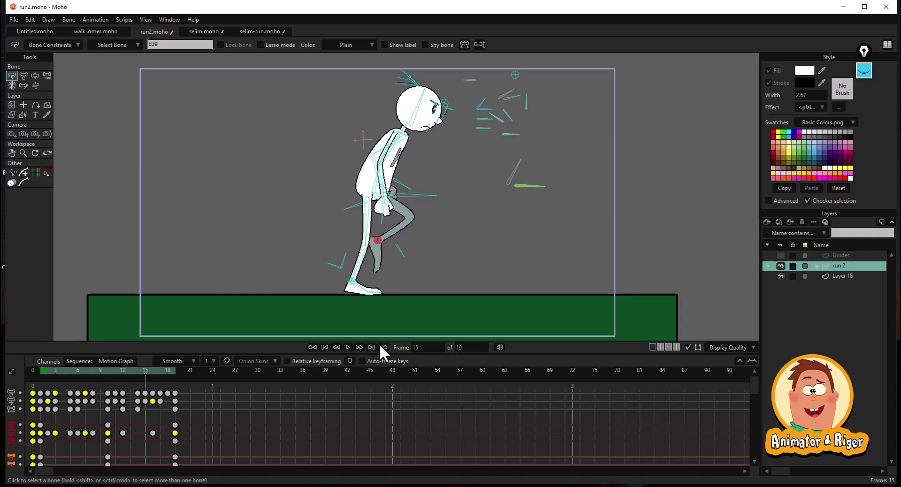
{"action": "left_click", "coordinate": [40, 372]}
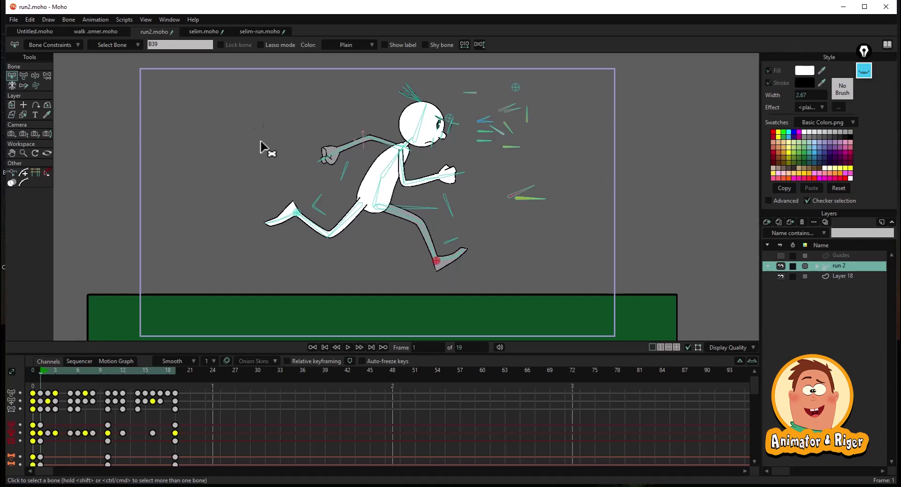
Step: Go back to selim-run.moho and activate the annotation pencil for marking the four upper poses of the run chart
{"action": "left_click", "coordinate": [264, 33]}
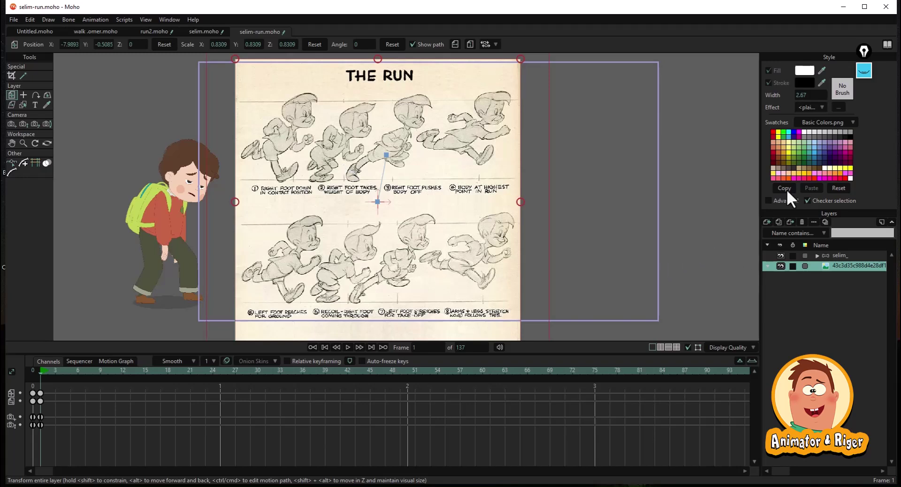
{"action": "left_click", "coordinate": [864, 71]}
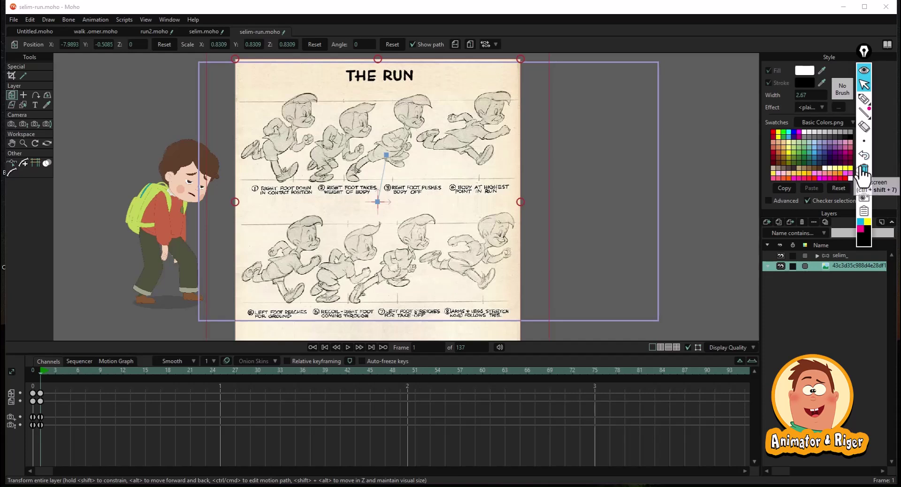
{"action": "left_click", "coordinate": [864, 100]}
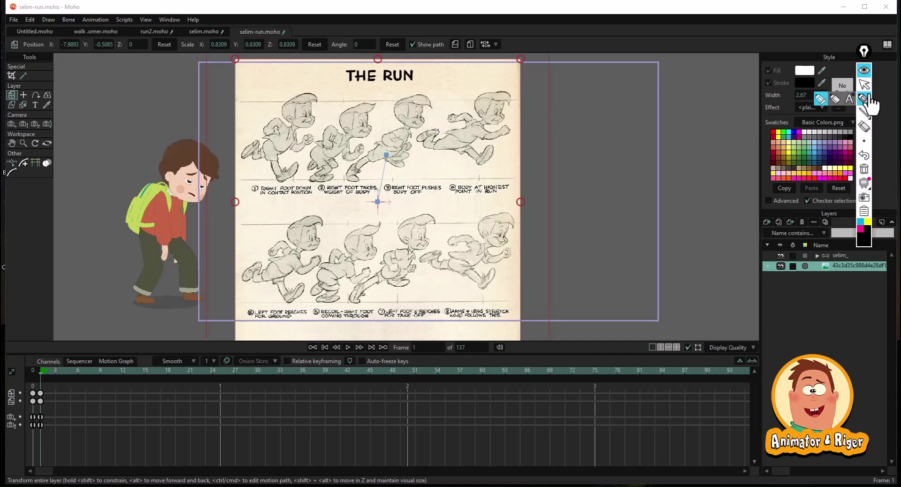
{"action": "left_click", "coordinate": [865, 84]}
{"action": "scroll", "coordinate": [194, 205], "scroll_direction": "up", "scroll_amount": 3}
{"action": "left_click_drag", "start_coordinate": [276, 150], "coordinate": [286, 273]}
{"action": "mouse_move", "coordinate": [868, 118]}
{"action": "left_click", "coordinate": [864, 99]}
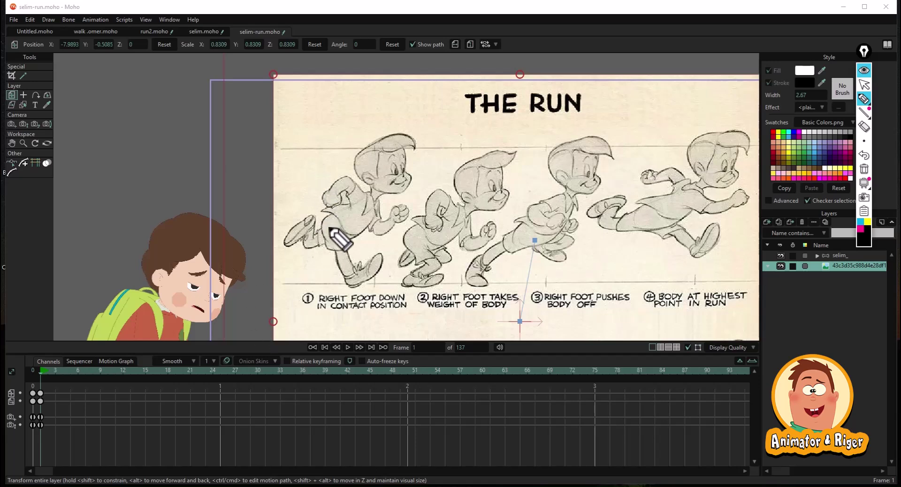
Step: Trace the leg lines of the four upper run poses with the annotation pencil, marking the hip joints and spine curves
{"action": "mouse_move", "coordinate": [333, 228]}
{"action": "left_mouse_down"}
{"action": "mouse_move", "coordinate": [350, 277]}
{"action": "mouse_move", "coordinate": [374, 264]}
{"action": "left_mouse_up"}
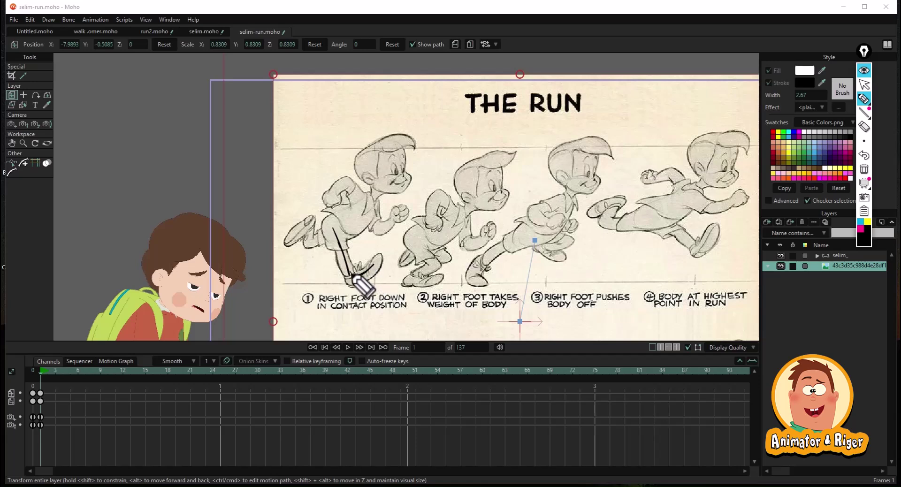
{"action": "mouse_move", "coordinate": [334, 225]}
{"action": "left_mouse_down"}
{"action": "mouse_move", "coordinate": [319, 244]}
{"action": "mouse_move", "coordinate": [309, 221]}
{"action": "mouse_move", "coordinate": [303, 234]}
{"action": "mouse_move", "coordinate": [335, 229]}
{"action": "left_mouse_up"}
{"action": "mouse_move", "coordinate": [373, 170]}
{"action": "left_mouse_down"}
{"action": "mouse_move", "coordinate": [379, 196]}
{"action": "mouse_move", "coordinate": [359, 219]}
{"action": "mouse_move", "coordinate": [336, 225]}
{"action": "left_mouse_up"}
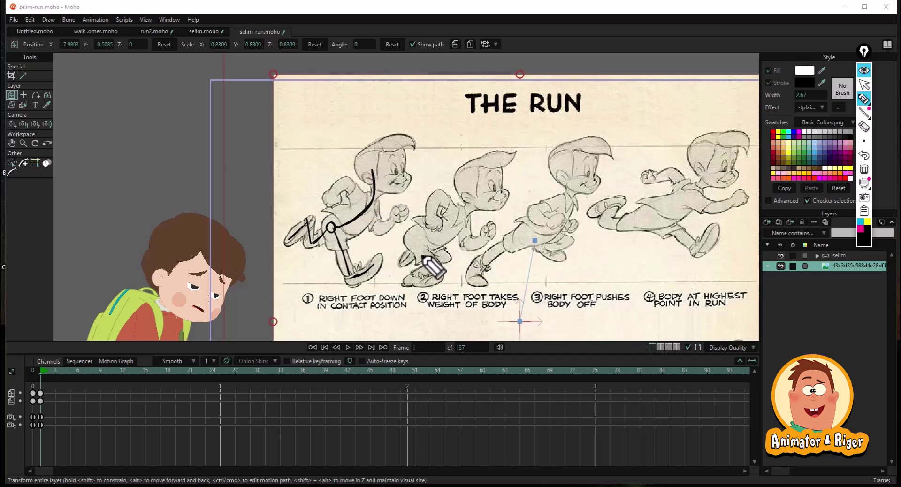
{"action": "mouse_move", "coordinate": [416, 238]}
{"action": "left_mouse_down"}
{"action": "mouse_move", "coordinate": [432, 259]}
{"action": "mouse_move", "coordinate": [415, 283]}
{"action": "mouse_move", "coordinate": [428, 283]}
{"action": "left_mouse_up"}
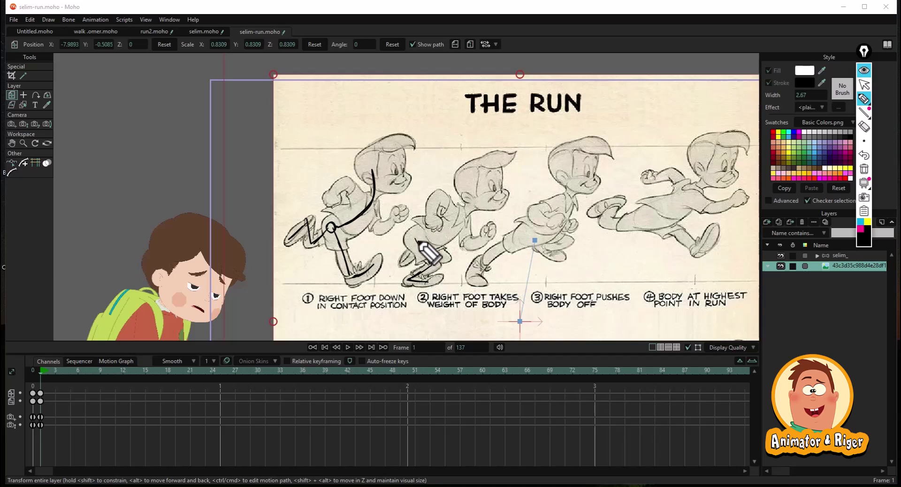
{"action": "mouse_move", "coordinate": [416, 232]}
{"action": "left_mouse_down"}
{"action": "mouse_move", "coordinate": [410, 241]}
{"action": "mouse_move", "coordinate": [460, 210]}
{"action": "mouse_move", "coordinate": [475, 177]}
{"action": "left_mouse_up"}
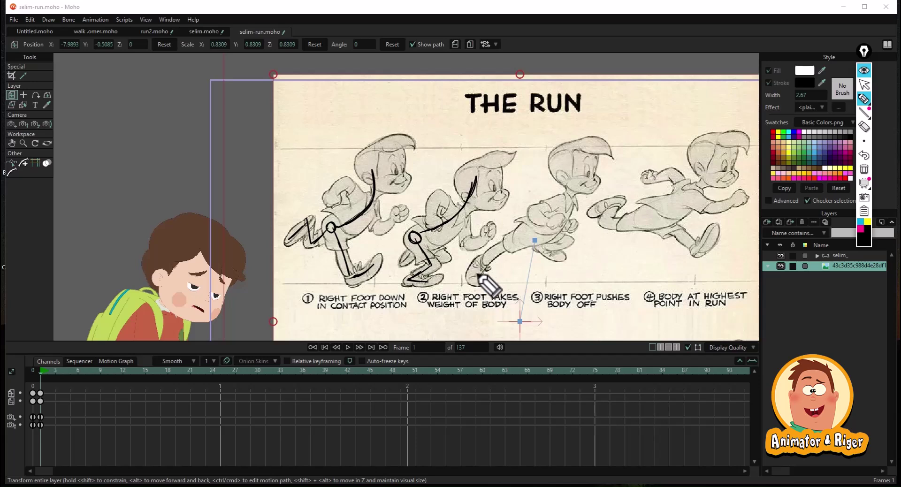
{"action": "mouse_move", "coordinate": [490, 258]}
{"action": "left_mouse_down"}
{"action": "mouse_move", "coordinate": [540, 231]}
{"action": "mouse_move", "coordinate": [566, 238]}
{"action": "mouse_move", "coordinate": [545, 253]}
{"action": "mouse_move", "coordinate": [552, 257]}
{"action": "left_mouse_up"}
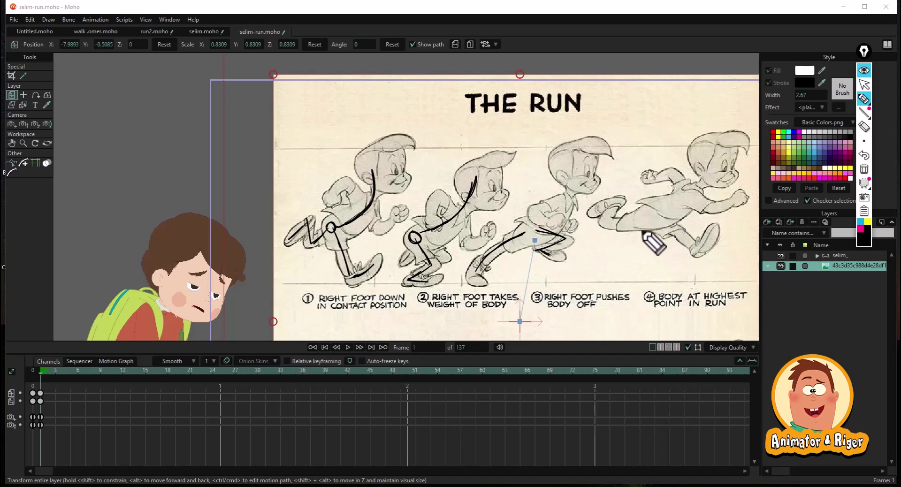
{"action": "mouse_move", "coordinate": [651, 216]}
{"action": "left_mouse_down"}
{"action": "mouse_move", "coordinate": [688, 256]}
{"action": "mouse_move", "coordinate": [706, 246]}
{"action": "mouse_move", "coordinate": [652, 216]}
{"action": "mouse_move", "coordinate": [638, 224]}
{"action": "mouse_move", "coordinate": [607, 219]}
{"action": "mouse_move", "coordinate": [617, 207]}
{"action": "mouse_move", "coordinate": [593, 213]}
{"action": "mouse_move", "coordinate": [659, 216]}
{"action": "mouse_move", "coordinate": [694, 199]}
{"action": "mouse_move", "coordinate": [715, 163]}
{"action": "mouse_move", "coordinate": [693, 200]}
{"action": "mouse_move", "coordinate": [667, 213]}
{"action": "mouse_move", "coordinate": [706, 186]}
{"action": "mouse_move", "coordinate": [719, 157]}
{"action": "mouse_move", "coordinate": [698, 165]}
{"action": "left_mouse_up"}
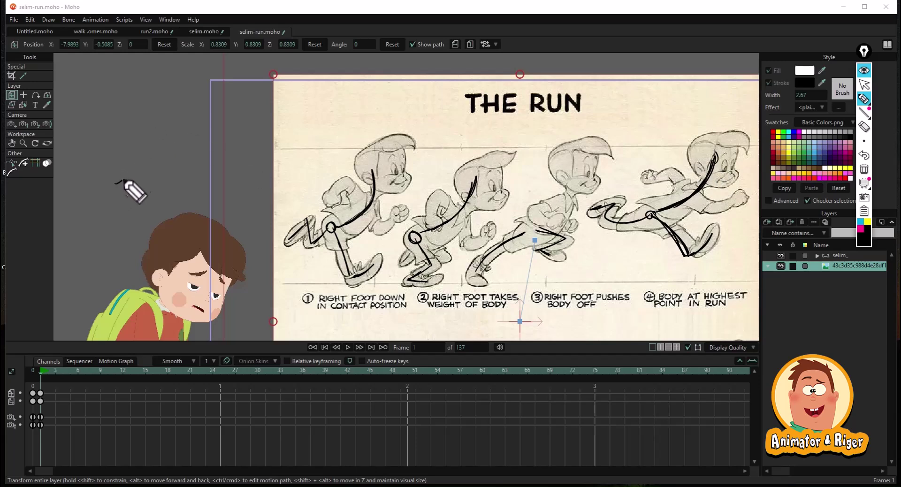
Step: Sketch two spine curves with head and hip circles beside the chart and clear all annotations
{"action": "mouse_move", "coordinate": [142, 119]}
{"action": "left_mouse_down"}
{"action": "mouse_move", "coordinate": [149, 192]}
{"action": "mouse_move", "coordinate": [192, 176]}
{"action": "mouse_move", "coordinate": [209, 152]}
{"action": "mouse_move", "coordinate": [212, 138]}
{"action": "mouse_move", "coordinate": [205, 163]}
{"action": "mouse_move", "coordinate": [171, 190]}
{"action": "mouse_move", "coordinate": [138, 201]}
{"action": "mouse_move", "coordinate": [138, 185]}
{"action": "mouse_move", "coordinate": [146, 202]}
{"action": "mouse_move", "coordinate": [120, 186]}
{"action": "left_mouse_up"}
{"action": "mouse_move", "coordinate": [141, 121]}
{"action": "left_mouse_down"}
{"action": "mouse_move", "coordinate": [146, 108]}
{"action": "mouse_move", "coordinate": [140, 122]}
{"action": "left_mouse_up"}
{"action": "mouse_move", "coordinate": [212, 138]}
{"action": "left_mouse_down"}
{"action": "mouse_move", "coordinate": [225, 136]}
{"action": "mouse_move", "coordinate": [228, 118]}
{"action": "left_mouse_up"}
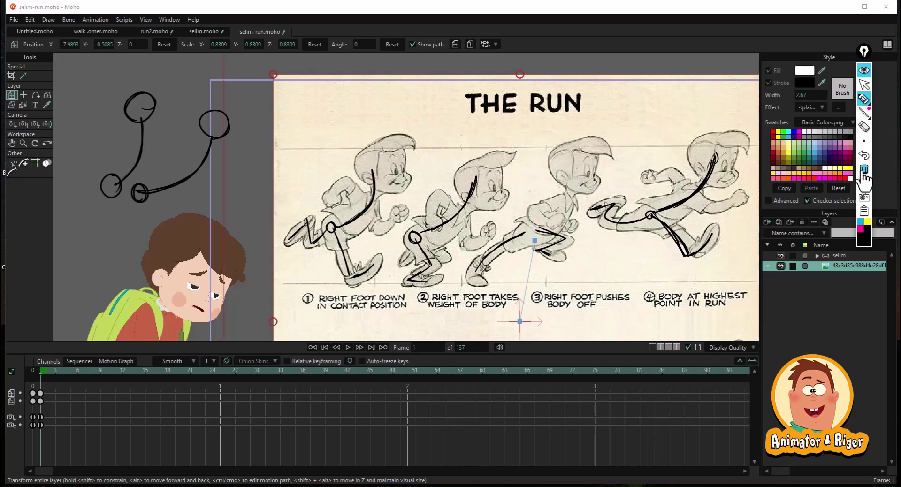
{"action": "left_click", "coordinate": [864, 170]}
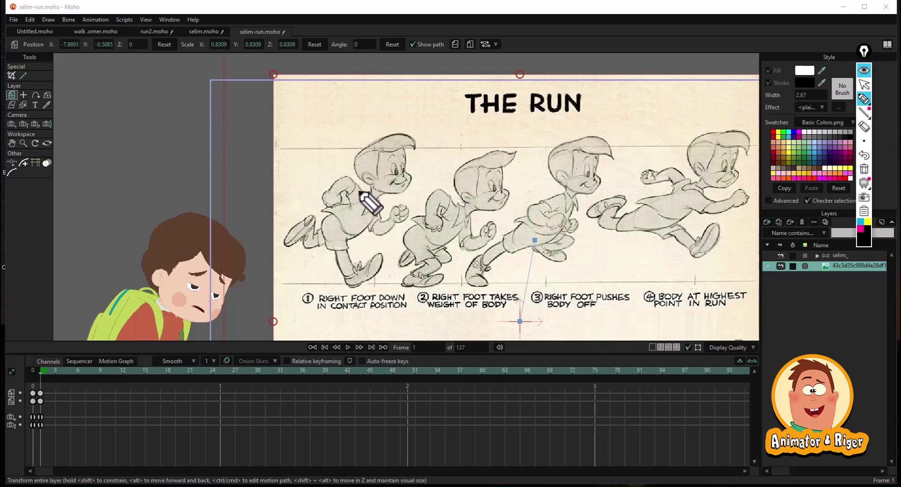
Step: Trace the arm lines on the four upper run poses and return to the normal pointer
{"action": "left_click_drag", "start_coordinate": [321, 193], "coordinate": [349, 183]}
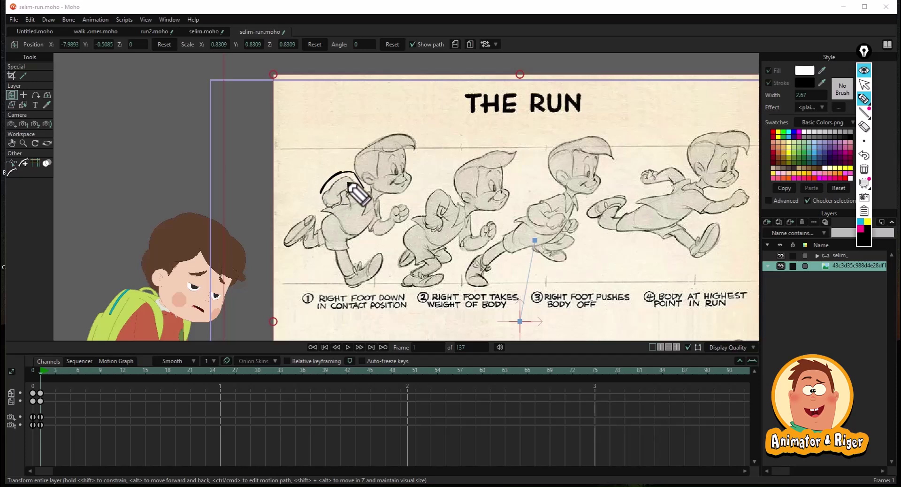
{"action": "left_click_drag", "start_coordinate": [450, 199], "coordinate": [432, 208]}
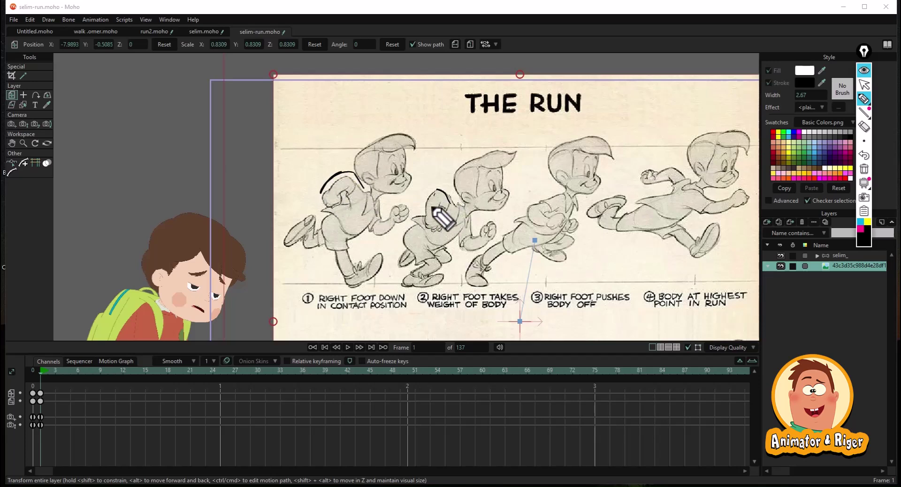
{"action": "left_click_drag", "start_coordinate": [562, 199], "coordinate": [540, 212]}
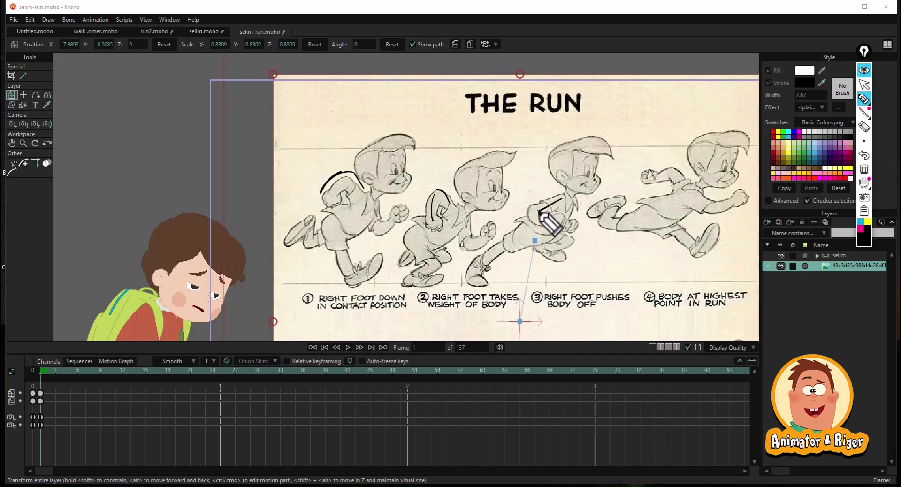
{"action": "left_click_drag", "start_coordinate": [688, 191], "coordinate": [723, 201]}
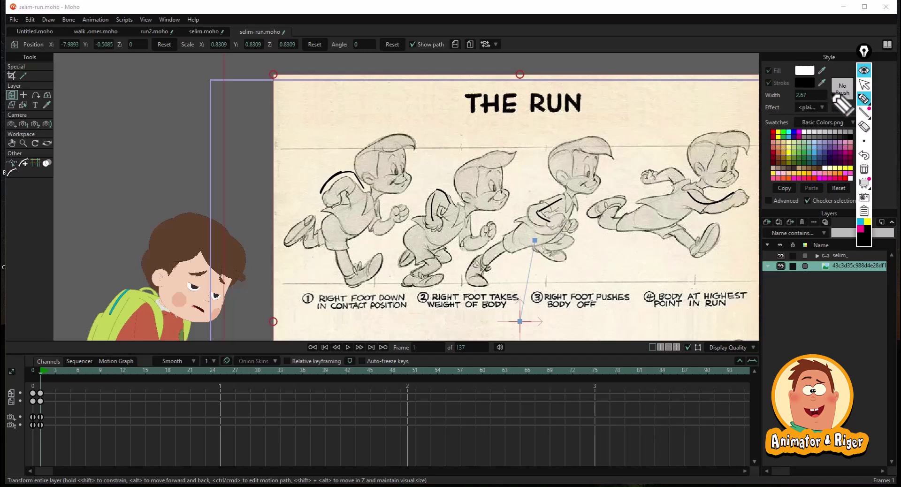
{"action": "left_click", "coordinate": [862, 87]}
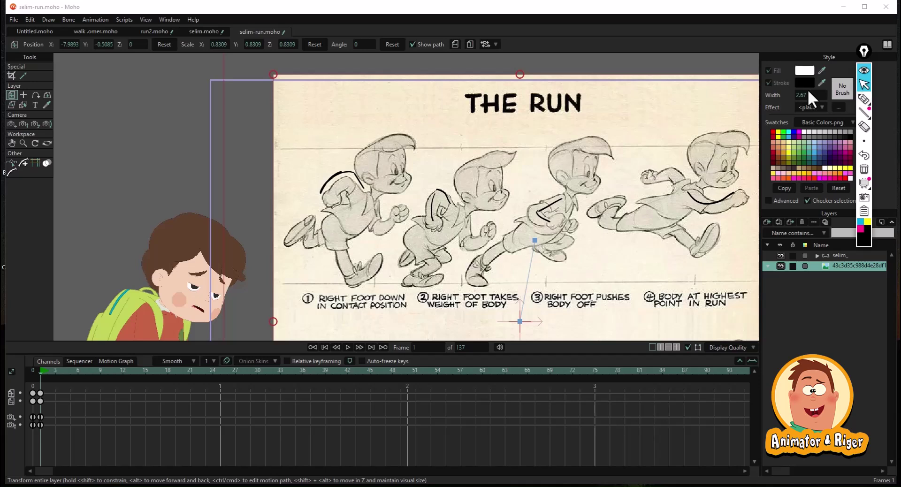
Step: On the selim_ layer, set the keyframe interpolation to Step and select the keys at frame 1
{"action": "mouse_move", "coordinate": [495, 229]}
{"action": "left_mouse_down"}
{"action": "mouse_move", "coordinate": [488, 180]}
{"action": "mouse_move", "coordinate": [428, 190]}
{"action": "mouse_move", "coordinate": [439, 199]}
{"action": "left_mouse_up"}
{"action": "scroll", "coordinate": [489, 207], "scroll_direction": "down", "scroll_amount": 5}
{"action": "scroll", "coordinate": [491, 223], "scroll_direction": "up", "scroll_amount": 3}
{"action": "left_click", "coordinate": [841, 256]}
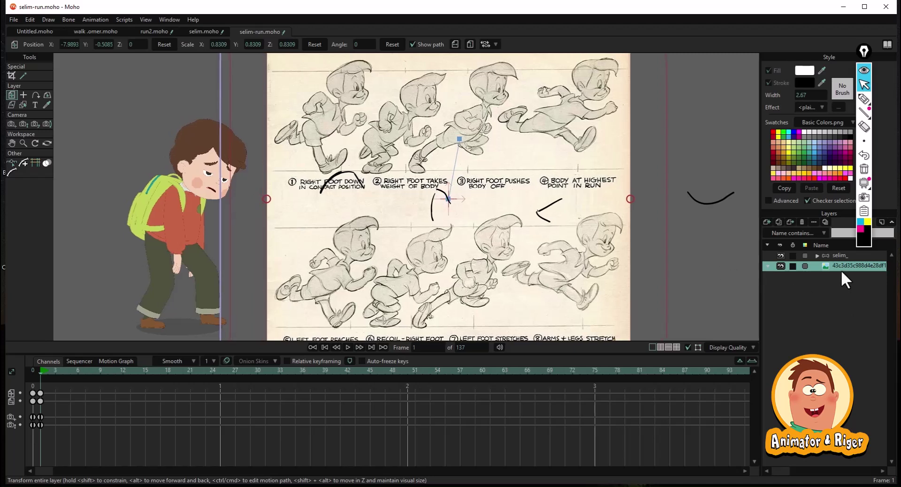
{"action": "left_click", "coordinate": [173, 362]}
{"action": "left_click", "coordinate": [189, 427]}
{"action": "left_click_drag", "start_coordinate": [86, 388], "coordinate": [38, 441]}
{"action": "right_click", "coordinate": [38, 441]}
{"action": "key", "text": "Escape"}
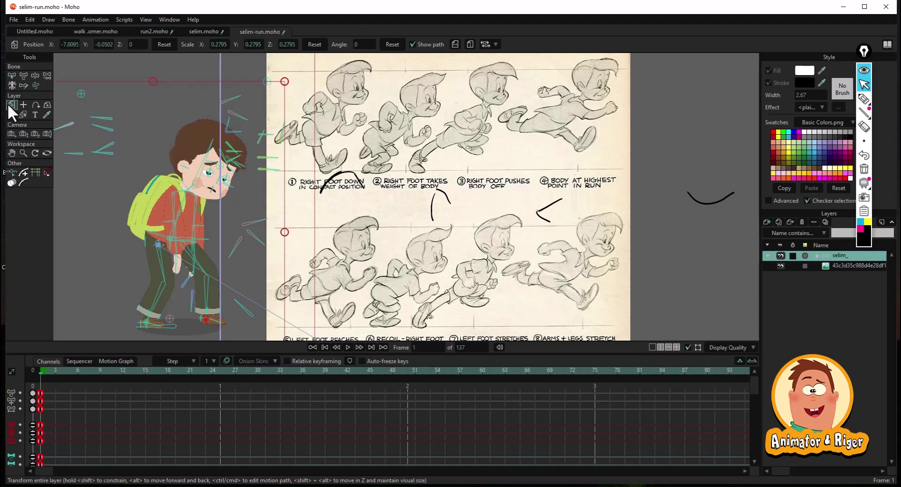
Step: Move the selim_ character into the camera frame in front of the run chart and clear the annotation strokes
{"action": "mouse_move", "coordinate": [258, 211]}
{"action": "left_mouse_down"}
{"action": "mouse_move", "coordinate": [288, 248]}
{"action": "mouse_move", "coordinate": [483, 281]}
{"action": "mouse_move", "coordinate": [460, 269]}
{"action": "left_mouse_up"}
{"action": "scroll", "coordinate": [510, 284], "scroll_direction": "down", "scroll_amount": 3}
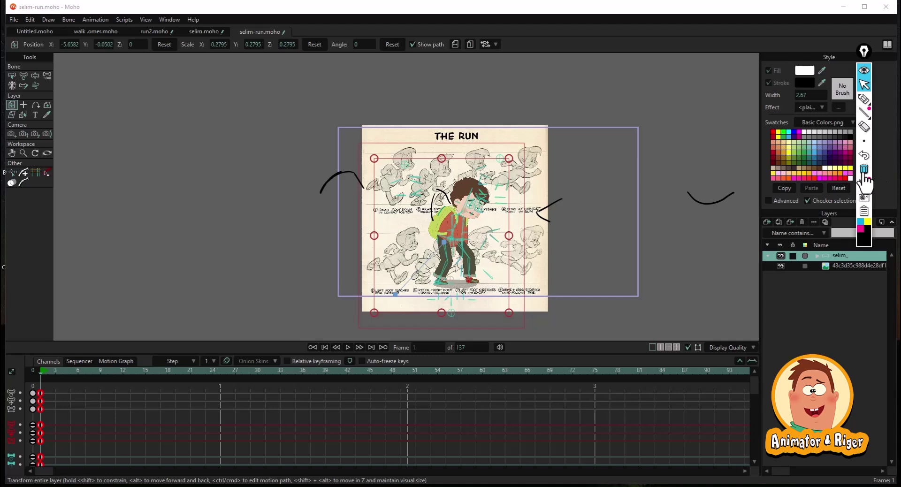
{"action": "scroll", "coordinate": [565, 237], "scroll_direction": "up", "scroll_amount": 2}
Step: Shift the run chart image layer to the side of the camera frame and accept its layer settings
{"action": "mouse_move", "coordinate": [373, 281]}
{"action": "left_mouse_down"}
{"action": "mouse_move", "coordinate": [413, 301]}
{"action": "mouse_move", "coordinate": [388, 258]}
{"action": "mouse_move", "coordinate": [648, 261]}
{"action": "mouse_move", "coordinate": [714, 277]}
{"action": "mouse_move", "coordinate": [710, 270]}
{"action": "left_mouse_up"}
{"action": "left_click", "coordinate": [837, 266]}
{"action": "left_click_drag", "start_coordinate": [722, 275], "coordinate": [599, 268]}
{"action": "double_click", "coordinate": [833, 269]}
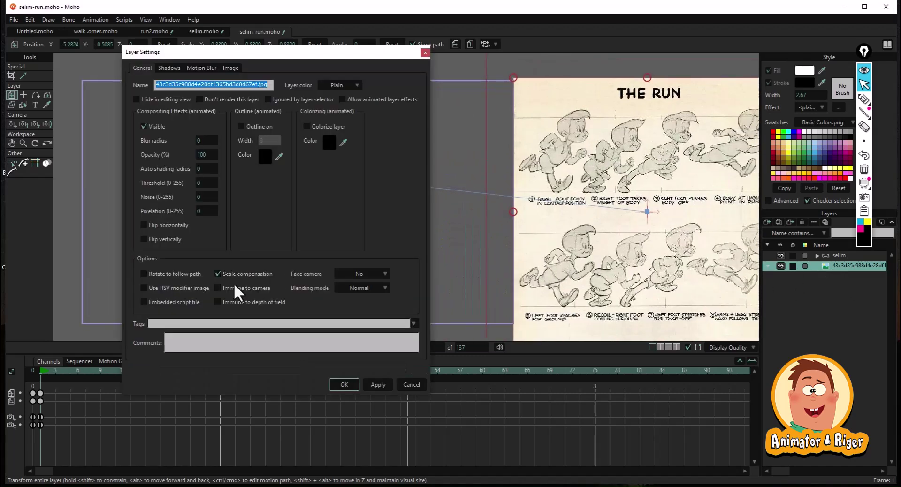
{"action": "left_click", "coordinate": [344, 385]}
Step: Place the run chart image beside the character at X 1.6181, Y -0.0259 and scale it up to 0.9520
{"action": "scroll", "coordinate": [507, 262], "scroll_direction": "down", "scroll_amount": 5}
{"action": "scroll", "coordinate": [310, 268], "scroll_direction": "up", "scroll_amount": 1}
{"action": "mouse_move", "coordinate": [309, 269]}
{"action": "left_mouse_down"}
{"action": "mouse_move", "coordinate": [539, 248]}
{"action": "mouse_move", "coordinate": [515, 265]}
{"action": "mouse_move", "coordinate": [488, 258]}
{"action": "left_mouse_up"}
{"action": "scroll", "coordinate": [535, 255], "scroll_direction": "up", "scroll_amount": 3}
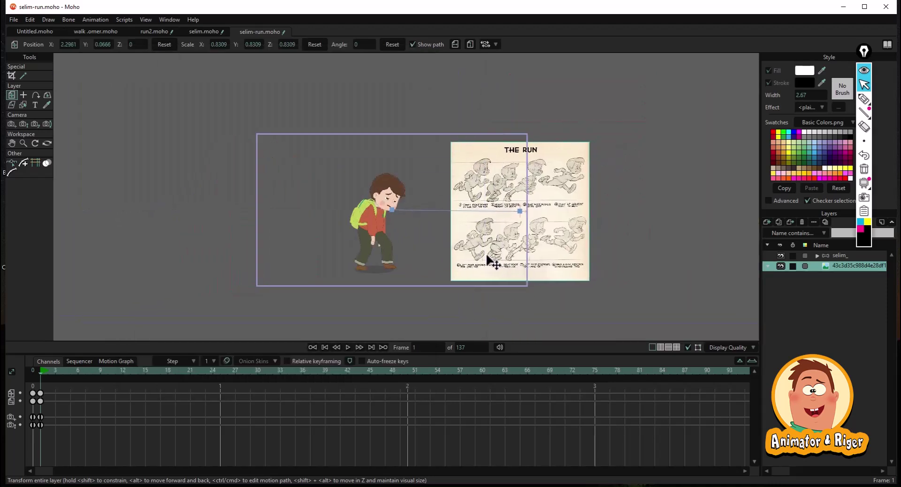
{"action": "scroll", "coordinate": [533, 236], "scroll_direction": "up", "scroll_amount": 2}
{"action": "left_click_drag", "start_coordinate": [609, 111], "coordinate": [629, 97]}
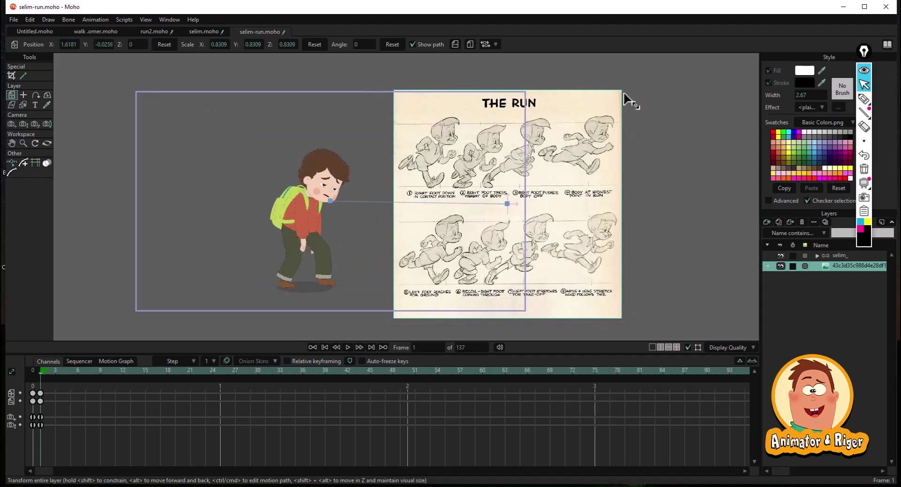
Step: Create a new vector layer and place it beneath the run chart image layer
{"action": "scroll", "coordinate": [664, 196], "scroll_direction": "left", "scroll_amount": 3}
{"action": "scroll", "coordinate": [503, 241], "scroll_direction": "up", "scroll_amount": 3}
{"action": "scroll", "coordinate": [452, 237], "scroll_direction": "left", "scroll_amount": 2}
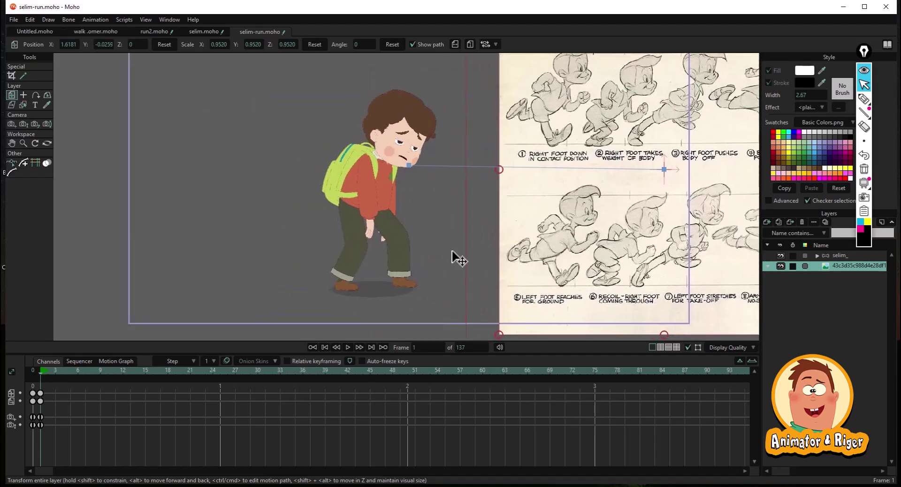
{"action": "left_click", "coordinate": [34, 162]}
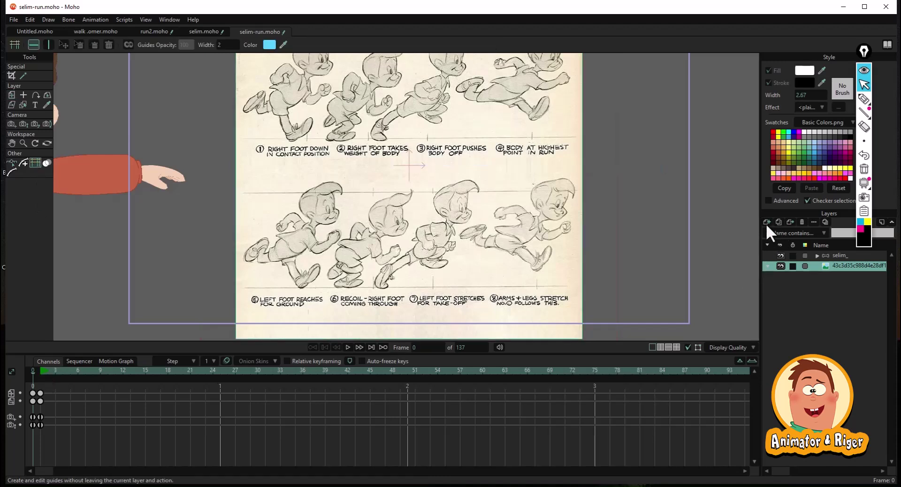
{"action": "left_click", "coordinate": [767, 223]}
{"action": "left_click", "coordinate": [774, 234]}
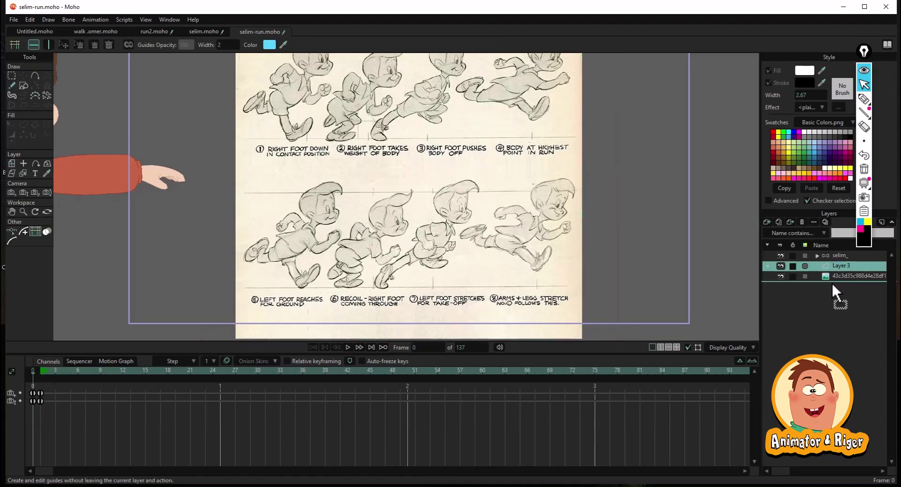
{"action": "left_click_drag", "start_coordinate": [832, 283], "coordinate": [832, 283]}
Step: Draw a wide, thin white ground strip across the camera frame and lower it to about Y -1.0526
{"action": "left_click", "coordinate": [23, 86]}
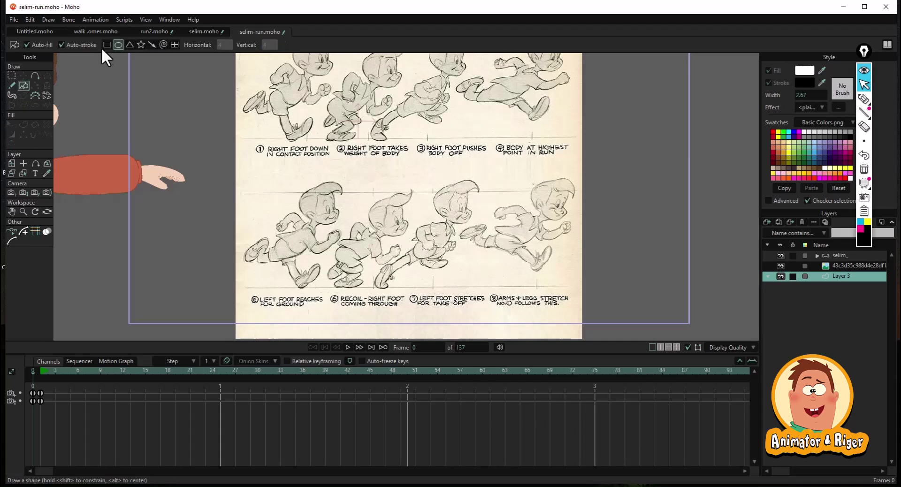
{"action": "mouse_move", "coordinate": [171, 274]}
{"action": "left_mouse_down"}
{"action": "mouse_move", "coordinate": [572, 315]}
{"action": "mouse_move", "coordinate": [712, 298]}
{"action": "left_mouse_up"}
{"action": "key", "text": "t"}
{"action": "left_click_drag", "start_coordinate": [404, 234], "coordinate": [418, 303]}
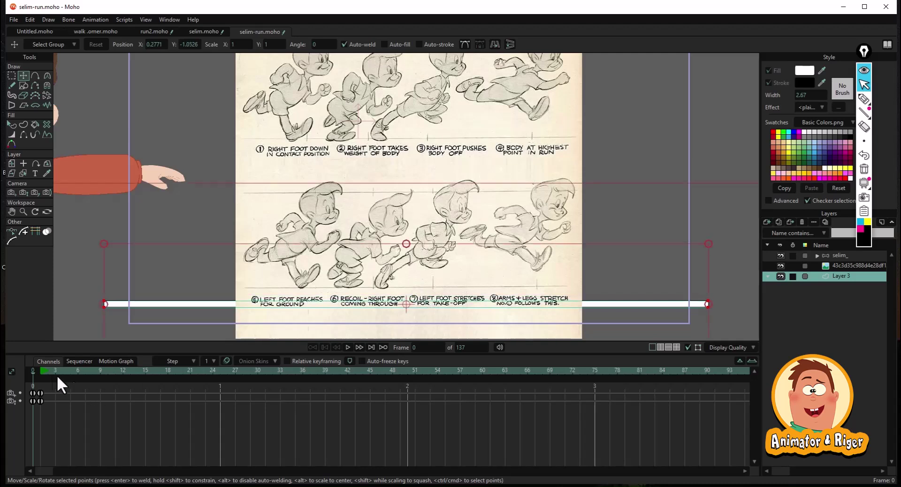
Step: At frame 1, move the white ground strip beneath the character's feet, to about X -7.4279, Y -1.1044
{"action": "left_click", "coordinate": [41, 371]}
{"action": "scroll", "coordinate": [292, 306], "scroll_direction": "down", "scroll_amount": 6}
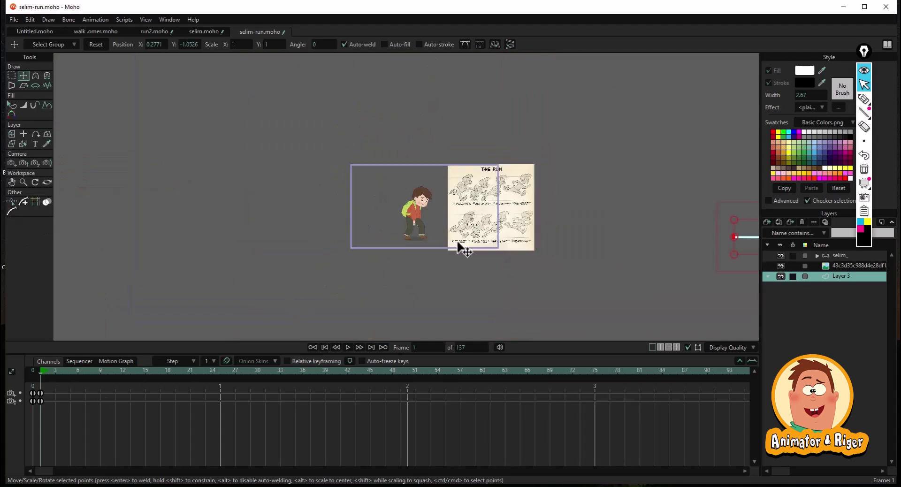
{"action": "left_click_drag", "start_coordinate": [671, 263], "coordinate": [411, 262]}
{"action": "scroll", "coordinate": [431, 237], "scroll_direction": "up", "scroll_amount": 6}
{"action": "scroll", "coordinate": [414, 263], "scroll_direction": "up", "scroll_amount": 4}
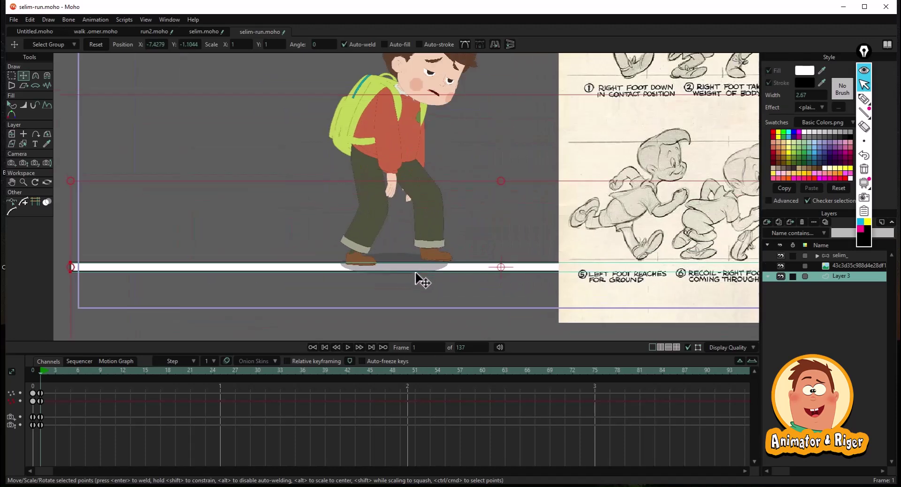
{"action": "left_click", "coordinate": [857, 256]}
{"action": "scroll", "coordinate": [359, 226], "scroll_direction": "up", "scroll_amount": 1}
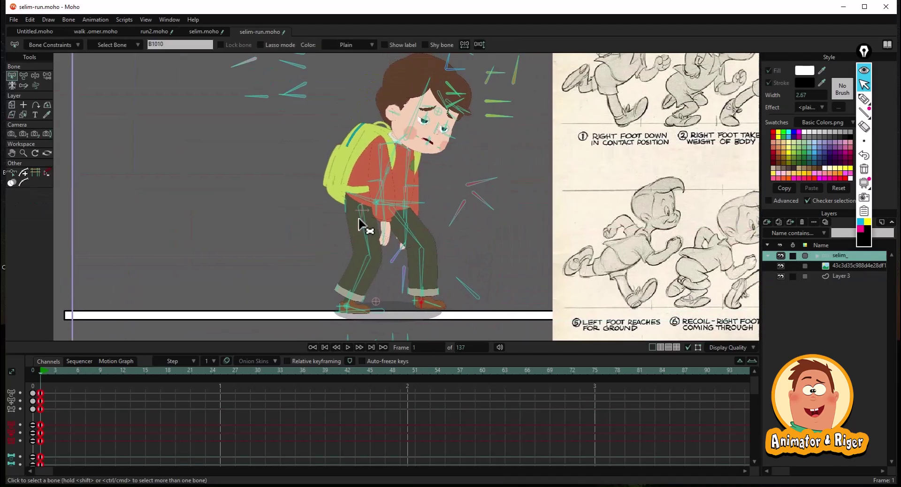
{"action": "left_click", "coordinate": [35, 75]}
{"action": "scroll", "coordinate": [333, 246], "scroll_direction": "down", "scroll_amount": 5}
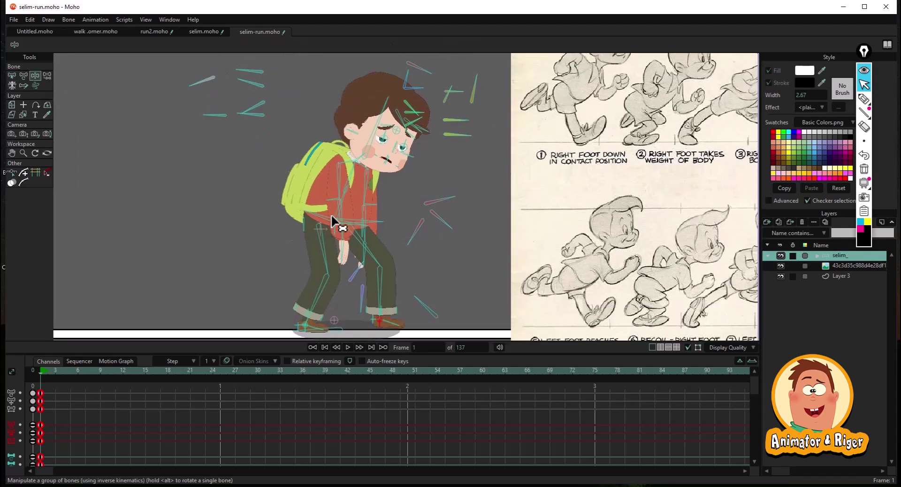
{"action": "scroll", "coordinate": [385, 246], "scroll_direction": "up", "scroll_amount": 2}
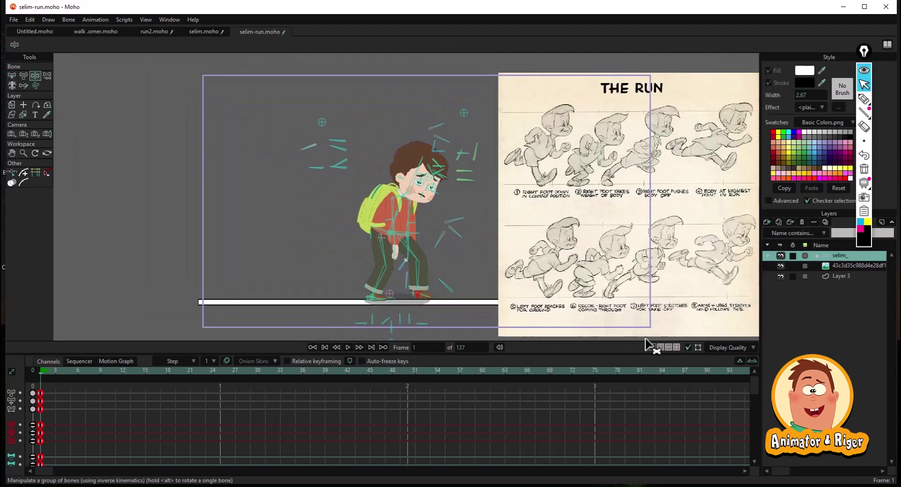
{"action": "left_click", "coordinate": [664, 346]}
{"action": "left_click", "coordinate": [652, 348]}
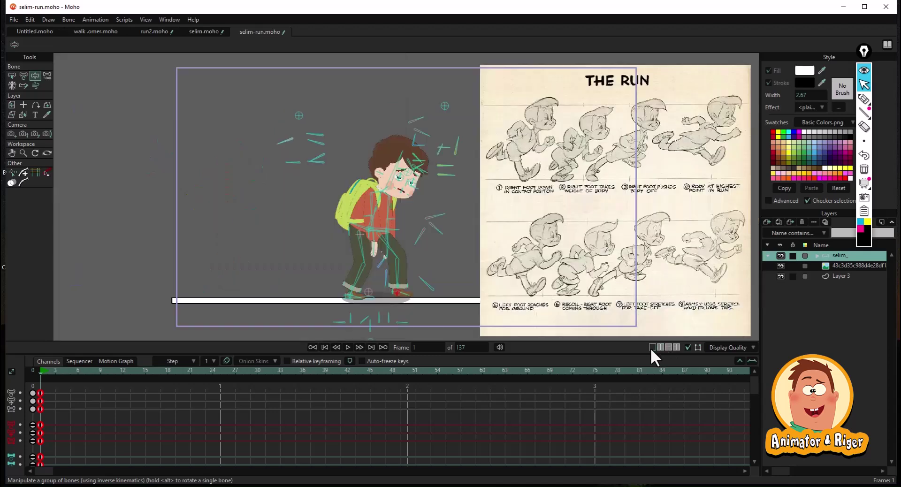
Step: Scale the run chart image layer up to 1.5510 and move it clear of the camera frame to X 4.1671, Y -0.6206
{"action": "left_click", "coordinate": [12, 105]}
{"action": "scroll", "coordinate": [399, 197], "scroll_direction": "down", "scroll_amount": 3}
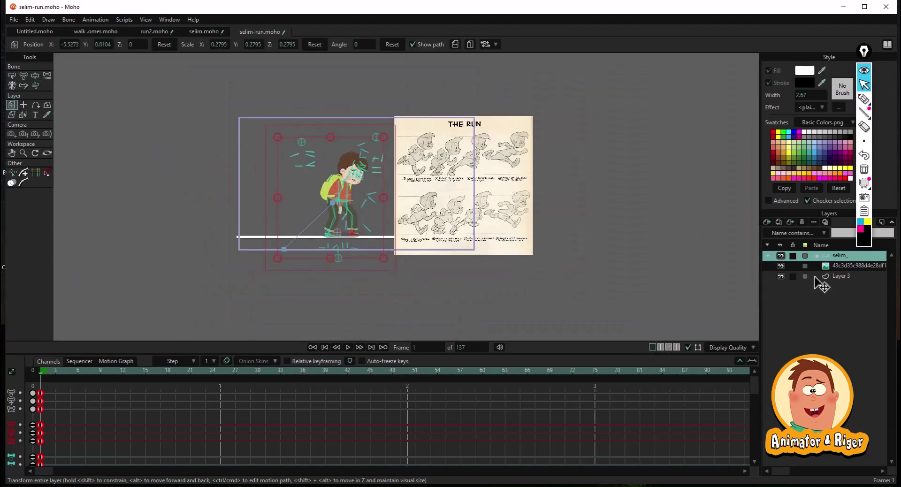
{"action": "left_click", "coordinate": [831, 266]}
{"action": "left_click_drag", "start_coordinate": [532, 116], "coordinate": [587, 94]}
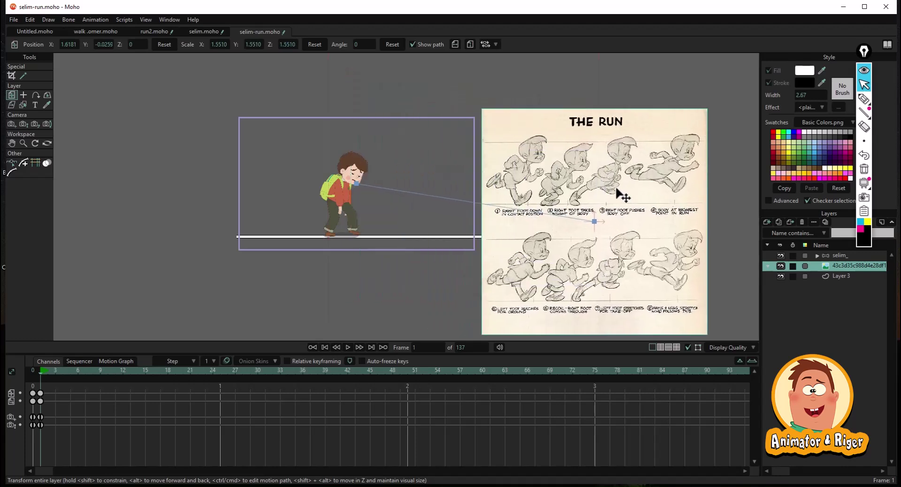
{"action": "left_click_drag", "start_coordinate": [616, 193], "coordinate": [655, 195]}
Step: Split the workspace into two side-by-side views, framing the character in a wider one and the run chart's first poses in the other
{"action": "left_click", "coordinate": [661, 347]}
{"action": "left_click_drag", "start_coordinate": [653, 271], "coordinate": [511, 266]}
{"action": "scroll", "coordinate": [640, 268], "scroll_direction": "up", "scroll_amount": 2}
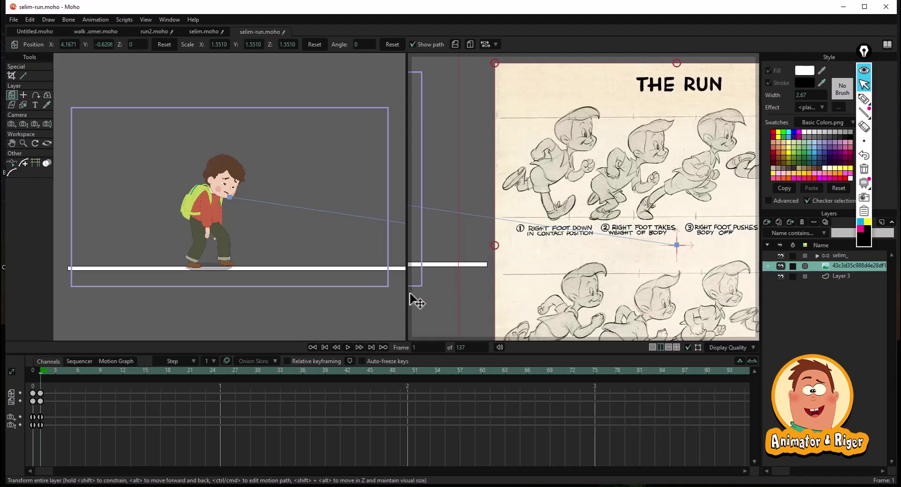
{"action": "left_click_drag", "start_coordinate": [407, 300], "coordinate": [543, 305]}
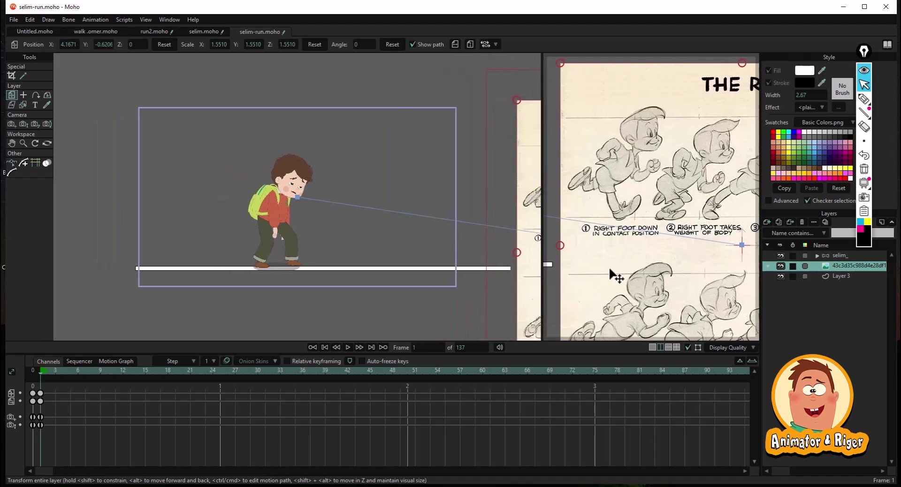
{"action": "left_click_drag", "start_coordinate": [655, 281], "coordinate": [664, 278]}
{"action": "left_click_drag", "start_coordinate": [281, 263], "coordinate": [321, 274]}
{"action": "scroll", "coordinate": [323, 277], "scroll_direction": "up", "scroll_amount": 3}
{"action": "left_click_drag", "start_coordinate": [336, 330], "coordinate": [301, 302]}
{"action": "scroll", "coordinate": [307, 268], "scroll_direction": "up", "scroll_amount": 1}
{"action": "left_click_drag", "start_coordinate": [581, 258], "coordinate": [569, 255]}
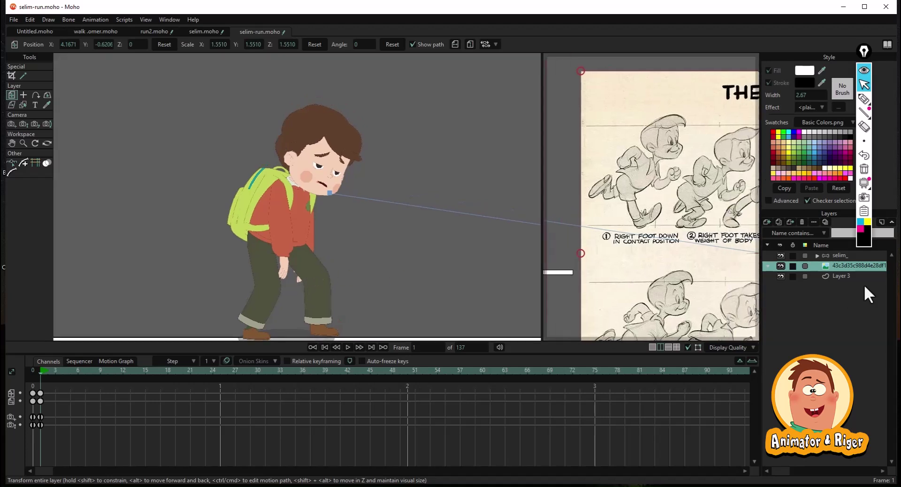
Step: Pose the selim_ character's legs at frame 1 like contact pose 1, one leg stretched forward to the ground and the other bent up behind
{"action": "left_click", "coordinate": [827, 255]}
{"action": "left_click", "coordinate": [34, 76]}
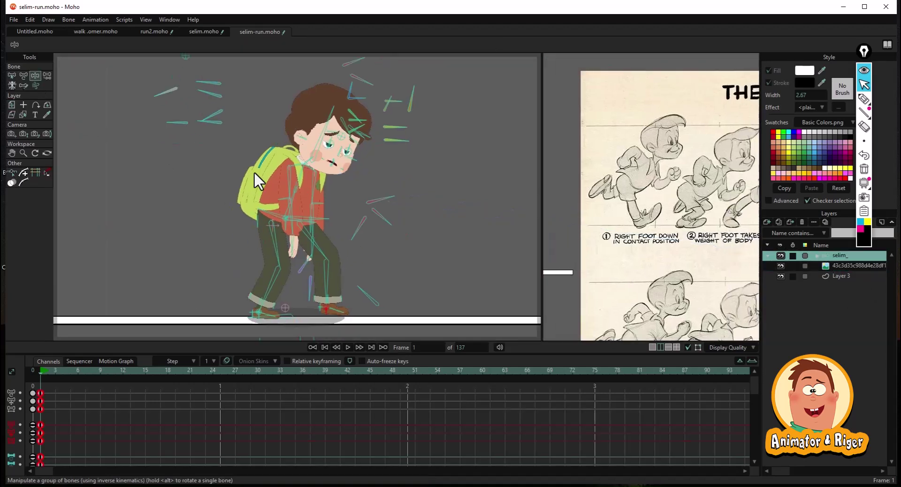
{"action": "scroll", "coordinate": [301, 258], "scroll_direction": "up", "scroll_amount": 2}
{"action": "left_click_drag", "start_coordinate": [240, 260], "coordinate": [327, 261]}
{"action": "scroll", "coordinate": [324, 286], "scroll_direction": "up", "scroll_amount": 2}
{"action": "left_click_drag", "start_coordinate": [309, 304], "coordinate": [150, 272]}
{"action": "left_click_drag", "start_coordinate": [110, 300], "coordinate": [154, 97]}
{"action": "scroll", "coordinate": [235, 256], "scroll_direction": "up", "scroll_amount": 2}
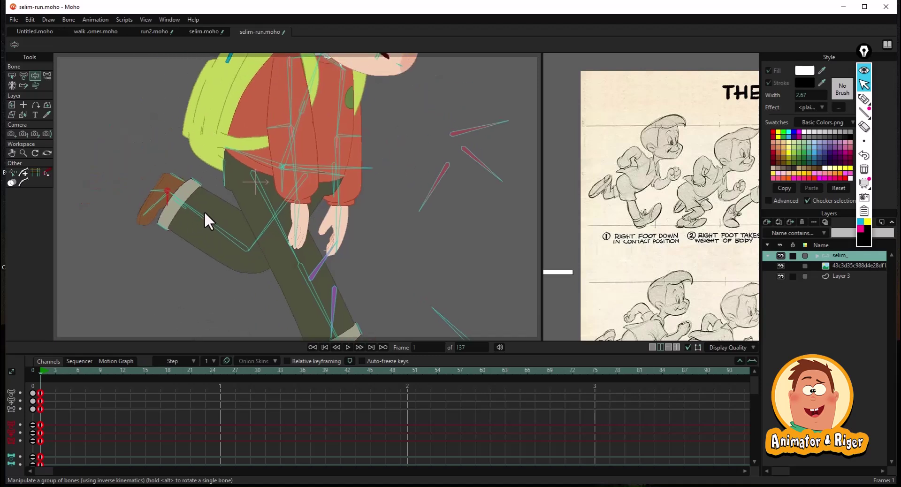
Step: Rotate the raised rear foot so its toe angles down and backward from the bent shin
{"action": "left_click_drag", "start_coordinate": [158, 193], "coordinate": [143, 186]}
{"action": "scroll", "coordinate": [164, 202], "scroll_direction": "down", "scroll_amount": 3}
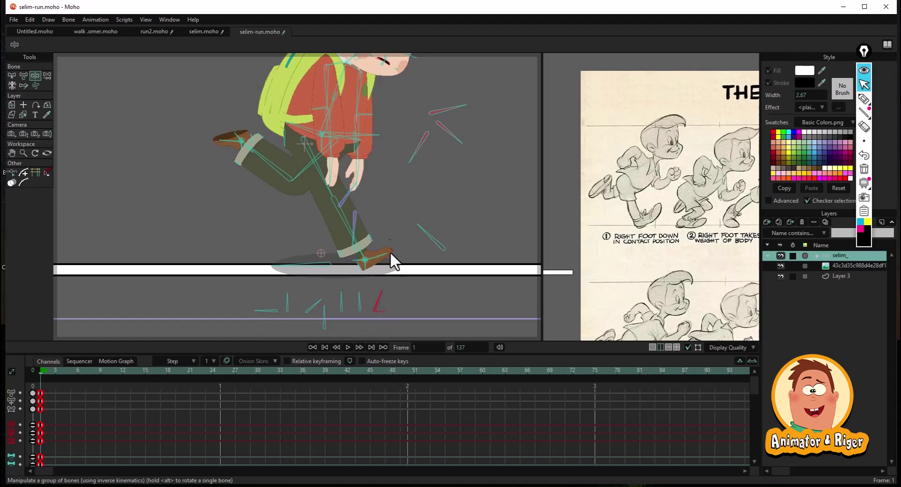
{"action": "scroll", "coordinate": [300, 215], "scroll_direction": "up", "scroll_amount": 3}
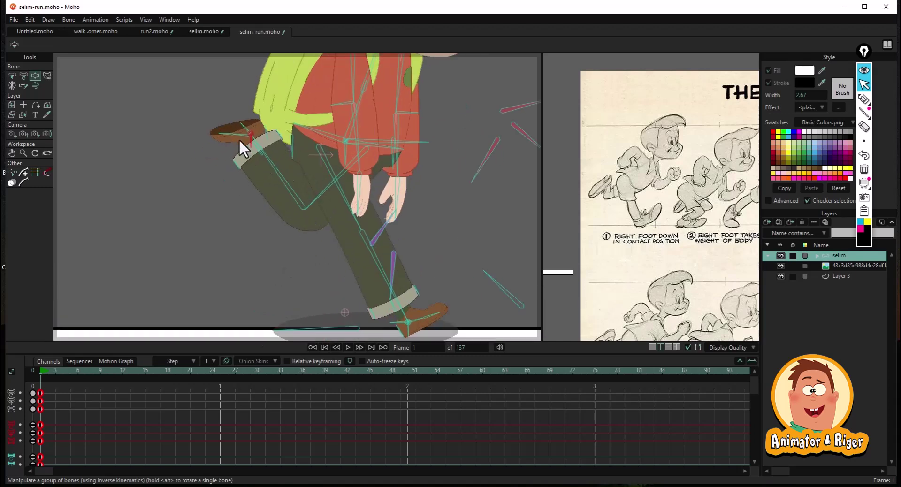
{"action": "scroll", "coordinate": [275, 151], "scroll_direction": "up", "scroll_amount": 3}
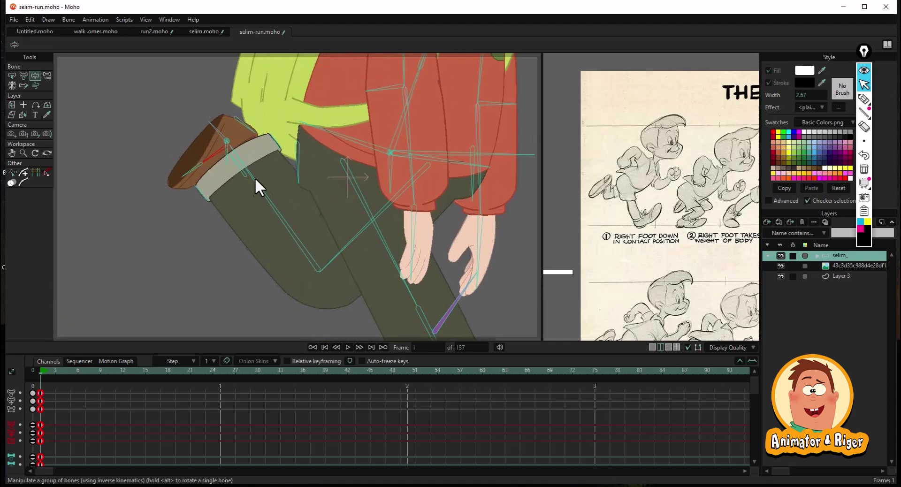
{"action": "left_click_drag", "start_coordinate": [269, 181], "coordinate": [235, 184]}
{"action": "left_click", "coordinate": [24, 76]}
{"action": "left_click", "coordinate": [182, 162]}
{"action": "scroll", "coordinate": [336, 216], "scroll_direction": "down", "scroll_amount": 5}
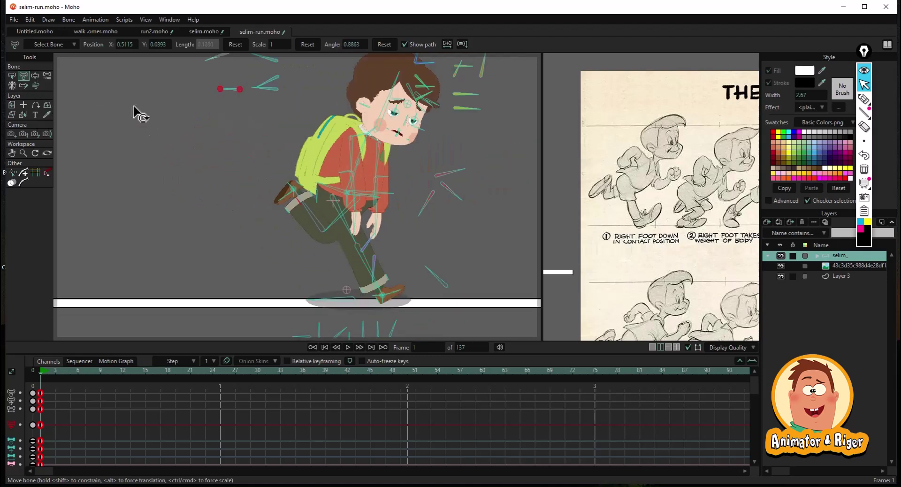
Step: Swing the near arm back over the backpack and bend the far arm forward with its hand in a fist
{"action": "left_click", "coordinate": [36, 75]}
{"action": "scroll", "coordinate": [464, 173], "scroll_direction": "up", "scroll_amount": 4}
{"action": "left_click_drag", "start_coordinate": [464, 173], "coordinate": [452, 161]}
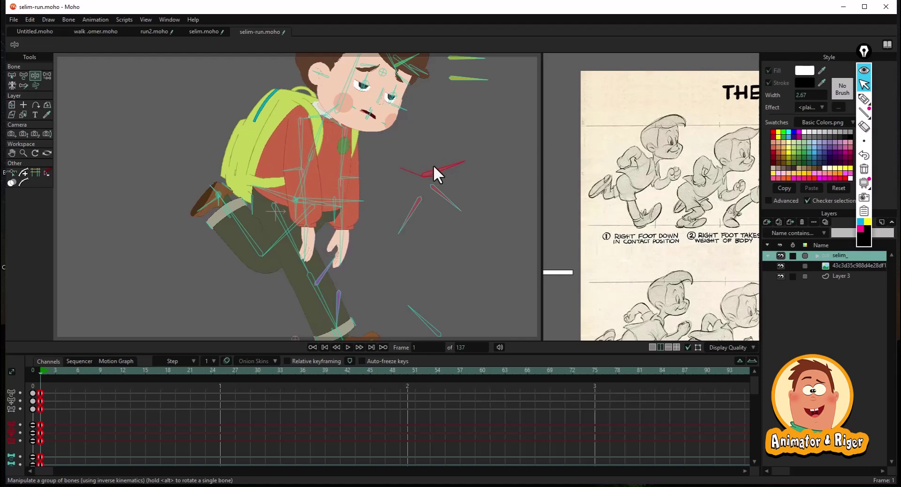
{"action": "left_click_drag", "start_coordinate": [297, 145], "coordinate": [256, 121]}
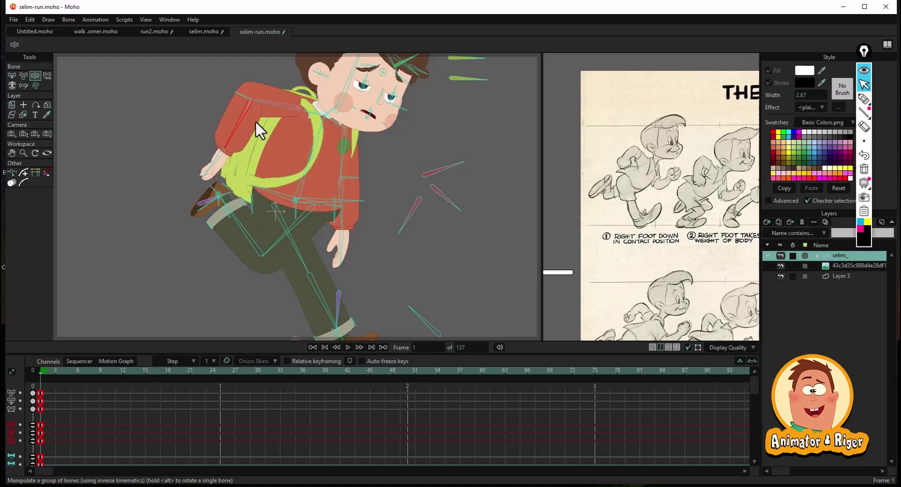
{"action": "left_click_drag", "start_coordinate": [316, 125], "coordinate": [412, 133]}
{"action": "left_click_drag", "start_coordinate": [477, 151], "coordinate": [472, 179]}
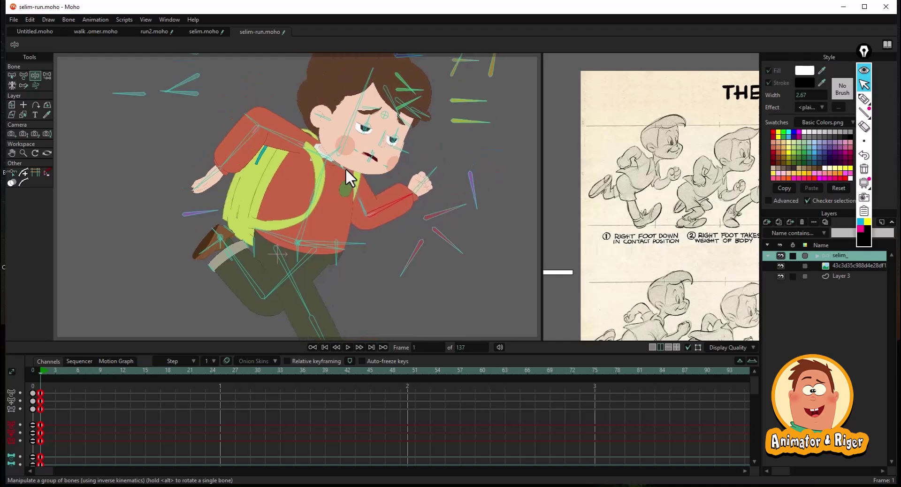
Step: Pull the near shoulder back and bend the near elbow so the forearm drops behind the backpack
{"action": "scroll", "coordinate": [303, 169], "scroll_direction": "up", "scroll_amount": 5}
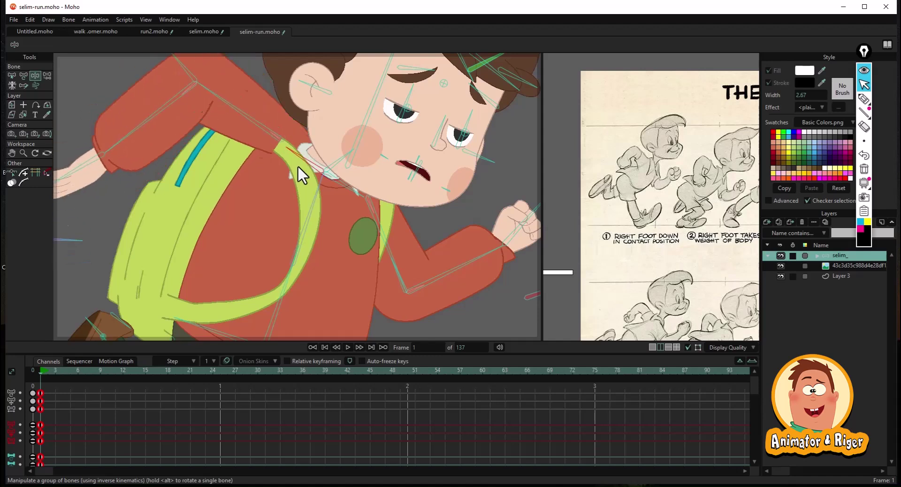
{"action": "left_click_drag", "start_coordinate": [297, 167], "coordinate": [266, 172]}
{"action": "scroll", "coordinate": [266, 172], "scroll_direction": "down", "scroll_amount": 3}
{"action": "left_click_drag", "start_coordinate": [199, 185], "coordinate": [187, 178]}
{"action": "left_click_drag", "start_coordinate": [258, 206], "coordinate": [273, 186]}
{"action": "left_click_drag", "start_coordinate": [228, 159], "coordinate": [210, 140]}
{"action": "scroll", "coordinate": [178, 232], "scroll_direction": "up", "scroll_amount": 2}
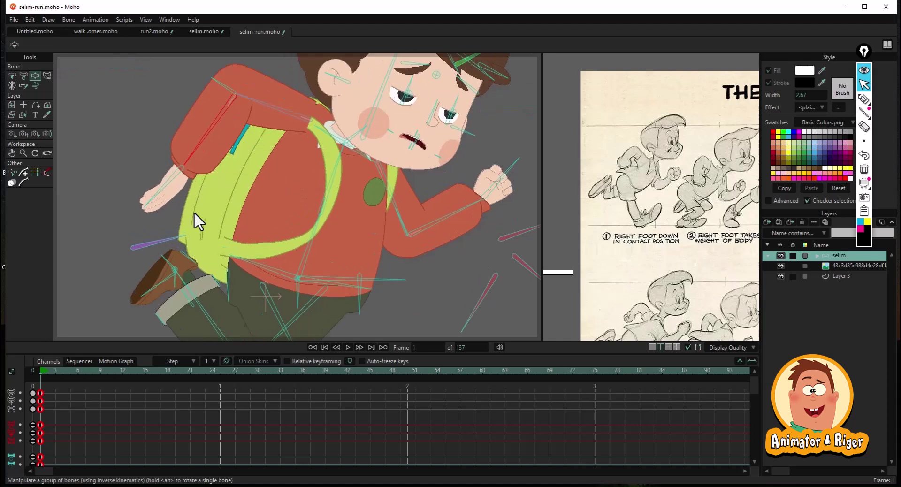
Step: Close the near hand into a fist and readjust the near wrist and forearm
{"action": "left_click_drag", "start_coordinate": [166, 254], "coordinate": [140, 295]}
{"action": "left_click_drag", "start_coordinate": [156, 191], "coordinate": [171, 194]}
{"action": "left_click_drag", "start_coordinate": [193, 145], "coordinate": [194, 124]}
{"action": "left_click_drag", "start_coordinate": [251, 141], "coordinate": [256, 173]}
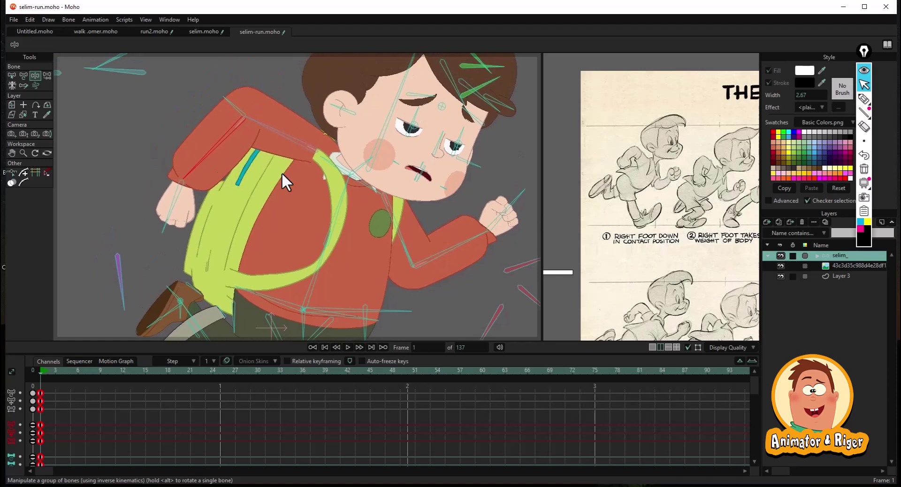
Step: Shift the near upper-arm bone lower against the torso, to X 0.2527, Y -0.0235
{"action": "scroll", "coordinate": [303, 141], "scroll_direction": "up", "scroll_amount": 3}
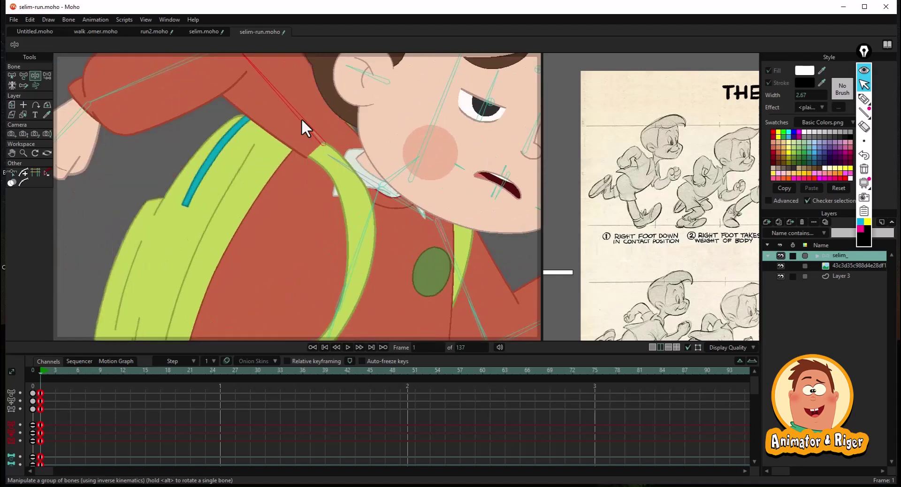
{"action": "left_click", "coordinate": [23, 75]}
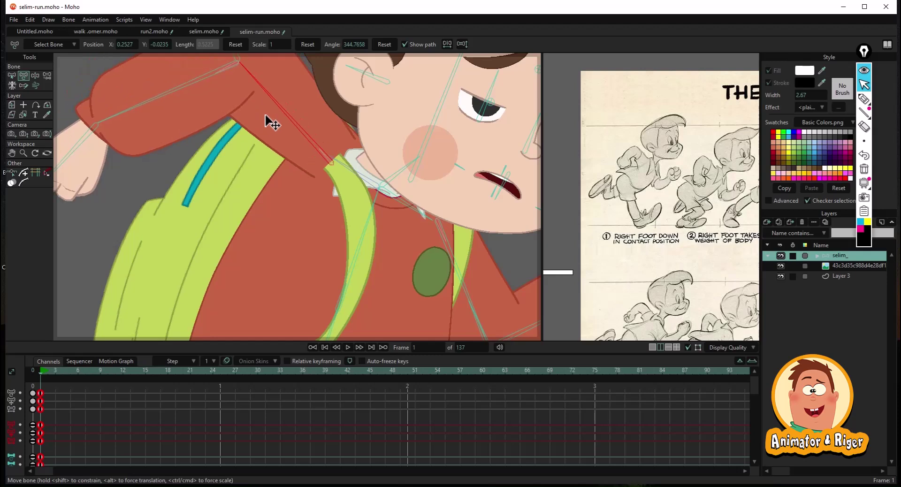
{"action": "scroll", "coordinate": [302, 193], "scroll_direction": "down", "scroll_amount": 5}
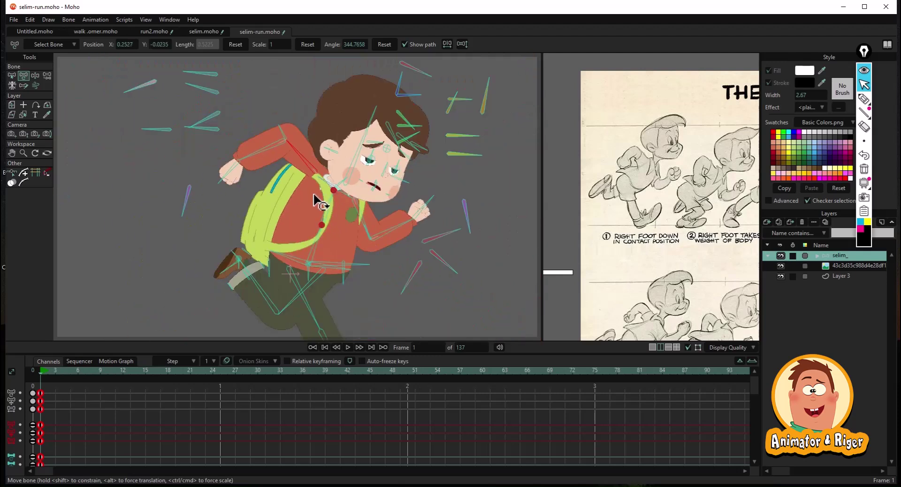
Step: Rotate the head bone more upright so the character faces forward in the running direction
{"action": "left_click", "coordinate": [34, 77]}
{"action": "left_click_drag", "start_coordinate": [289, 165], "coordinate": [302, 218]}
{"action": "left_click", "coordinate": [23, 75]}
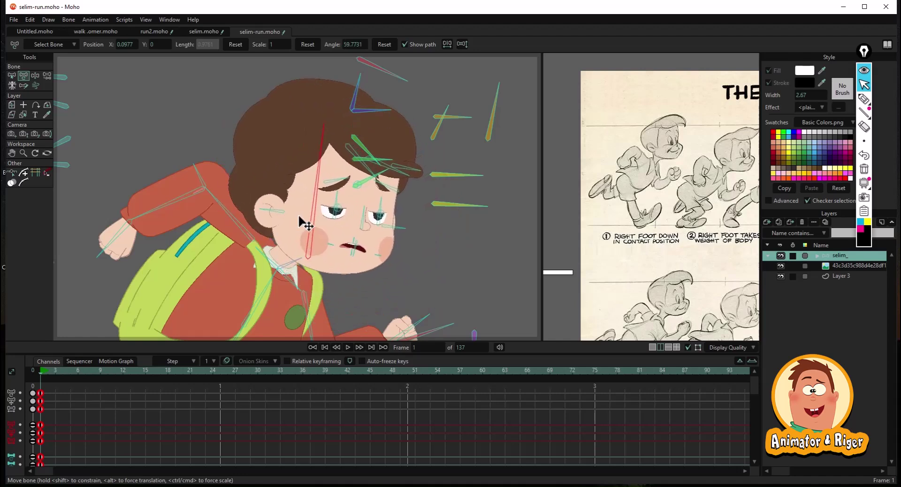
{"action": "key", "text": "z"}
{"action": "left_click_drag", "start_coordinate": [285, 150], "coordinate": [282, 200]}
{"action": "scroll", "coordinate": [303, 219], "scroll_direction": "down", "scroll_amount": 3}
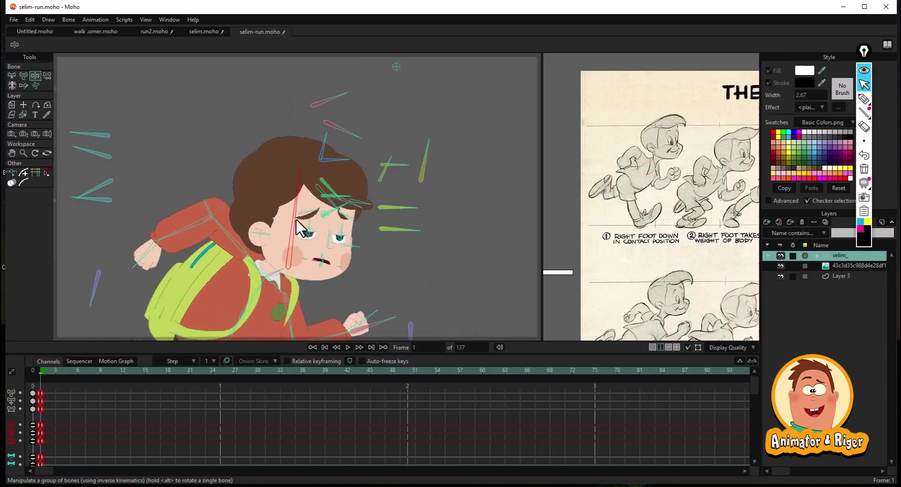
Step: Shift the control point above the head forward and adjust the mouth control bones out of the sad expression
{"action": "left_click", "coordinate": [23, 76]}
{"action": "left_click_drag", "start_coordinate": [396, 65], "coordinate": [465, 69]}
{"action": "left_click", "coordinate": [35, 76]}
{"action": "left_click_drag", "start_coordinate": [116, 172], "coordinate": [168, 182]}
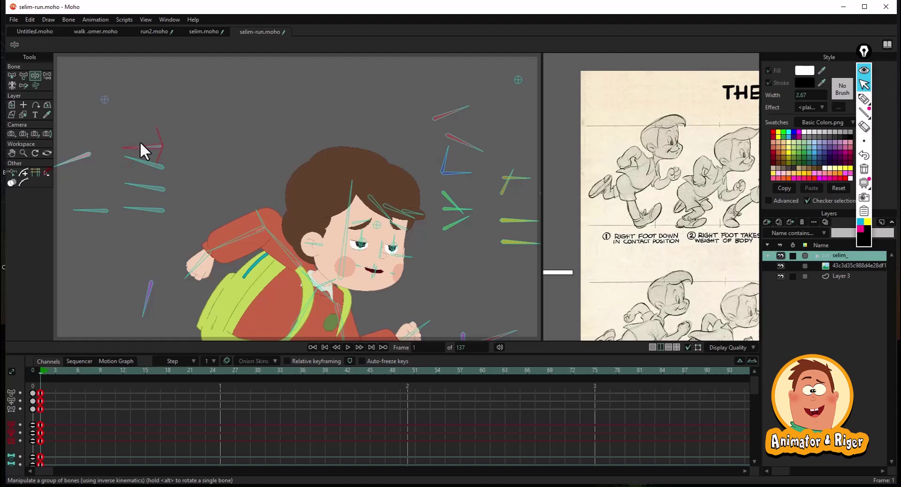
{"action": "left_click_drag", "start_coordinate": [285, 205], "coordinate": [254, 199]}
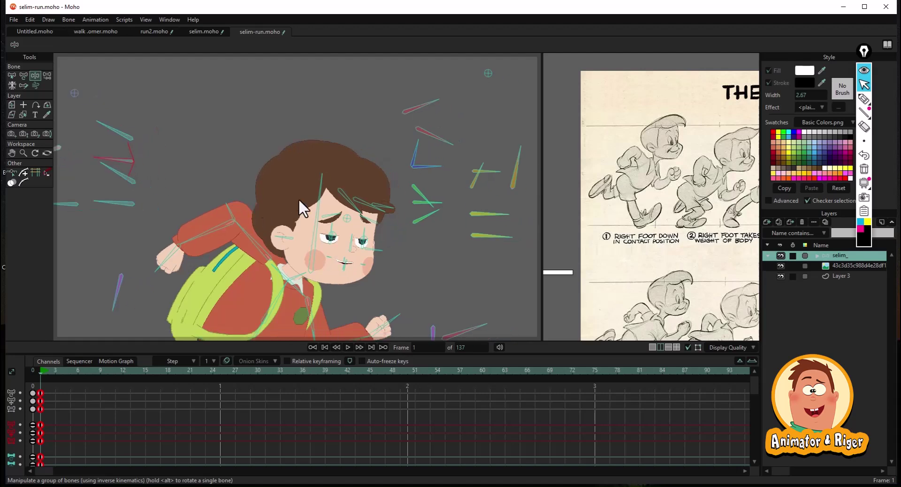
Step: Adjust the facial control bones to open the eyes wide, turn the face forward and enlarge the pupils
{"action": "scroll", "coordinate": [433, 220], "scroll_direction": "up", "scroll_amount": 3}
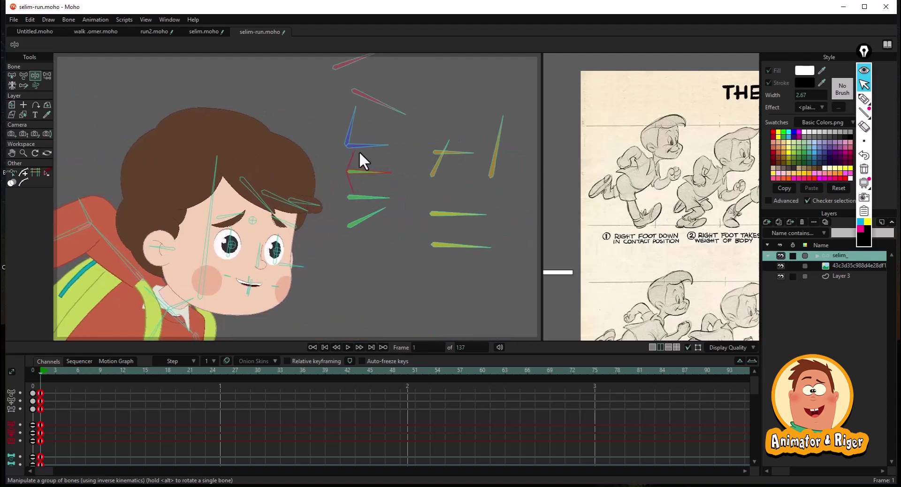
{"action": "mouse_move", "coordinate": [382, 79]}
{"action": "left_mouse_down"}
{"action": "mouse_move", "coordinate": [367, 70]}
{"action": "mouse_move", "coordinate": [385, 72]}
{"action": "mouse_move", "coordinate": [382, 65]}
{"action": "left_mouse_up"}
{"action": "left_click_drag", "start_coordinate": [247, 107], "coordinate": [384, 119]}
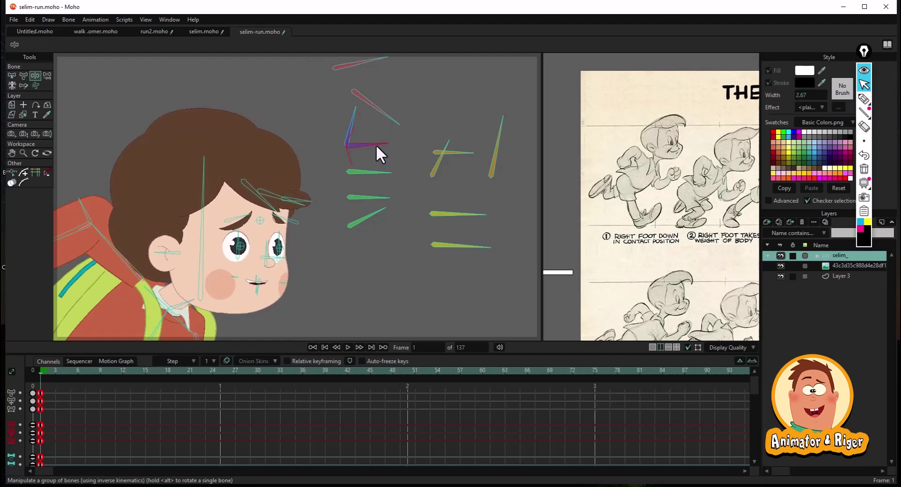
{"action": "left_click", "coordinate": [369, 215]}
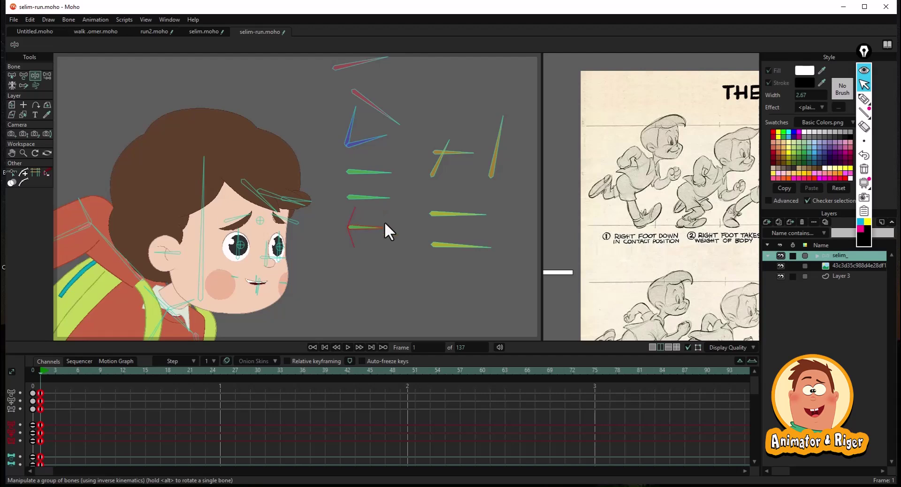
{"action": "left_click_drag", "start_coordinate": [371, 215], "coordinate": [387, 226]}
Step: Shift the near eye's pupil control forward and nudge the far eye's pupil to match the gaze direction
{"action": "left_click", "coordinate": [22, 76]}
{"action": "scroll", "coordinate": [292, 266], "scroll_direction": "up", "scroll_amount": 4}
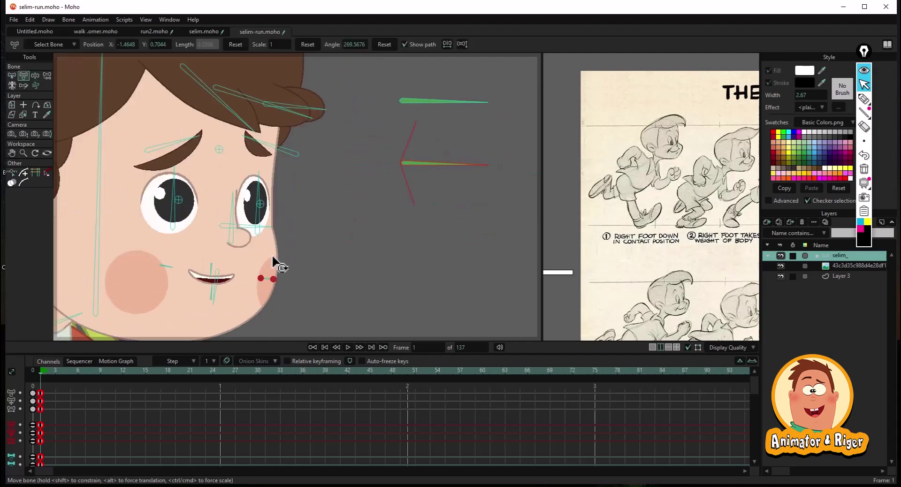
{"action": "left_click_drag", "start_coordinate": [176, 198], "coordinate": [182, 199]}
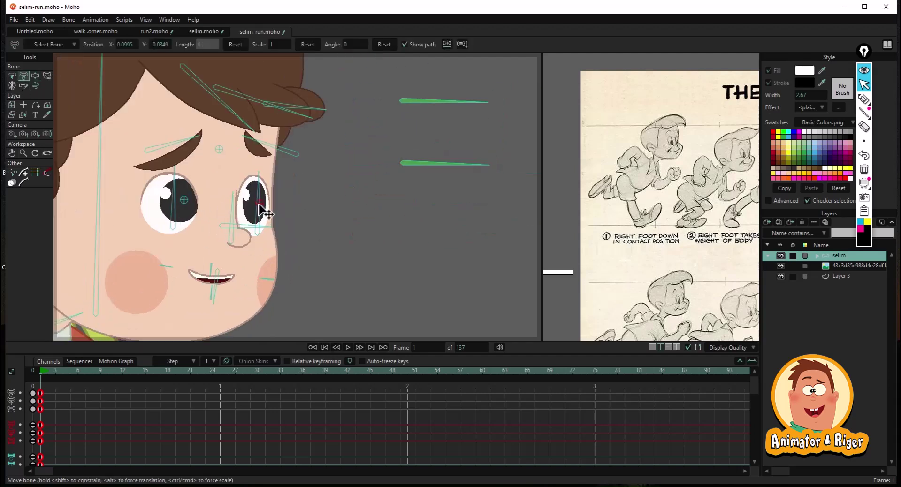
{"action": "left_click_drag", "start_coordinate": [261, 210], "coordinate": [262, 202]}
{"action": "scroll", "coordinate": [266, 222], "scroll_direction": "down", "scroll_amount": 4}
{"action": "left_click", "coordinate": [35, 75]}
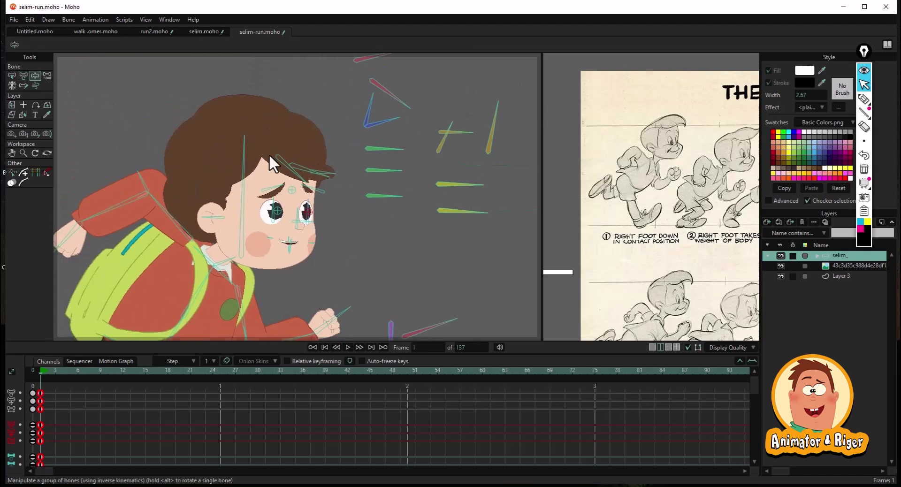
{"action": "scroll", "coordinate": [376, 220], "scroll_direction": "down", "scroll_amount": 2}
{"action": "scroll", "coordinate": [333, 170], "scroll_direction": "up", "scroll_amount": 2}
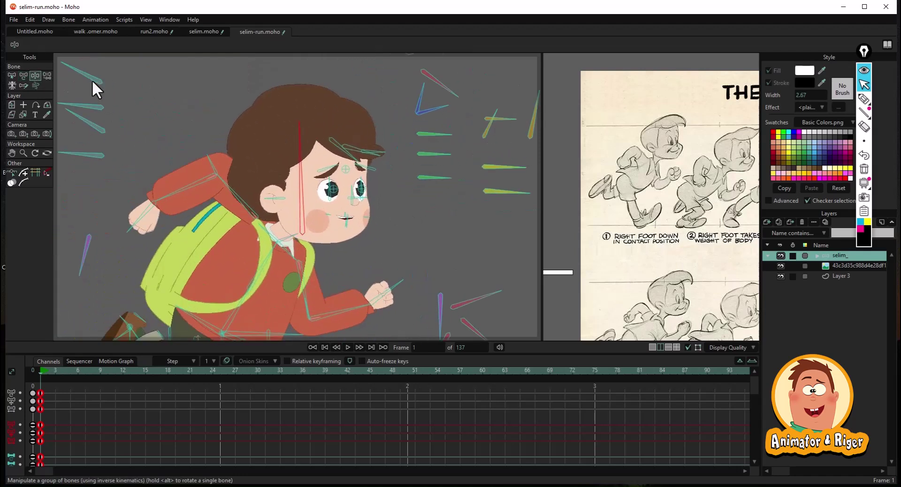
{"action": "left_click", "coordinate": [24, 75]}
{"action": "scroll", "coordinate": [282, 206], "scroll_direction": "up", "scroll_amount": 2}
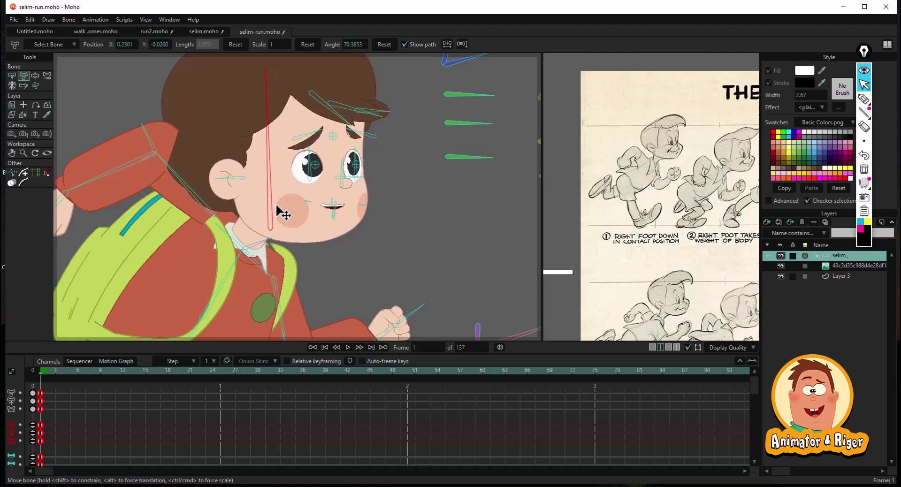
{"action": "scroll", "coordinate": [284, 215], "scroll_direction": "down", "scroll_amount": 2}
Step: Raise the front forearm slightly in front of the chest using its hand control bone
{"action": "left_click", "coordinate": [35, 75]}
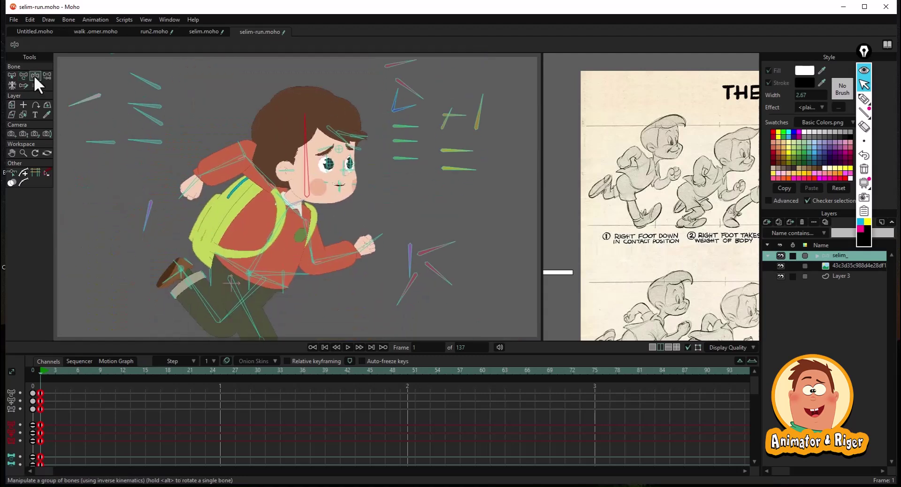
{"action": "left_click_drag", "start_coordinate": [437, 244], "coordinate": [463, 247]}
{"action": "left_click_drag", "start_coordinate": [351, 254], "coordinate": [359, 197]}
Step: Rotate the control bone beside the hips so the front leg's hip joint shifts forward under the torso
{"action": "left_click", "coordinate": [24, 75]}
{"action": "scroll", "coordinate": [323, 242], "scroll_direction": "down", "scroll_amount": 2}
{"action": "scroll", "coordinate": [314, 245], "scroll_direction": "up", "scroll_amount": 5}
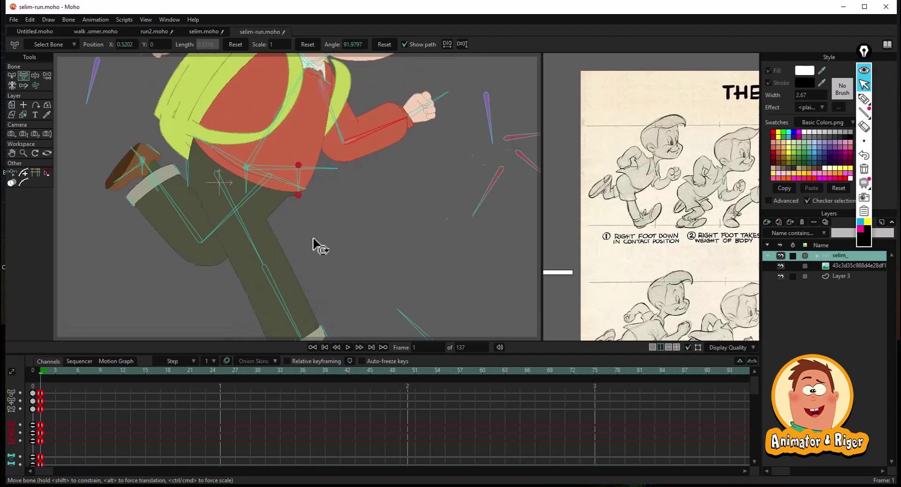
{"action": "left_click", "coordinate": [260, 252]}
{"action": "scroll", "coordinate": [239, 213], "scroll_direction": "down", "scroll_amount": 3}
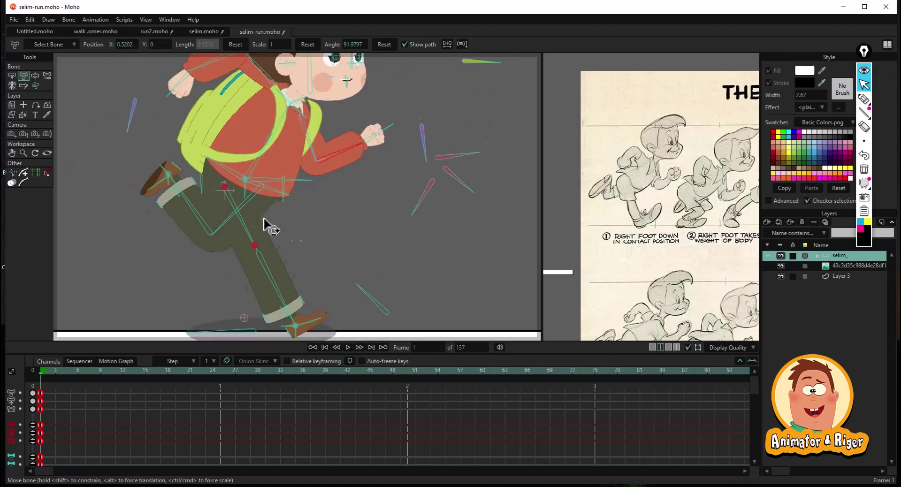
{"action": "left_click", "coordinate": [464, 205]}
{"action": "left_click_drag", "start_coordinate": [466, 207], "coordinate": [536, 194]}
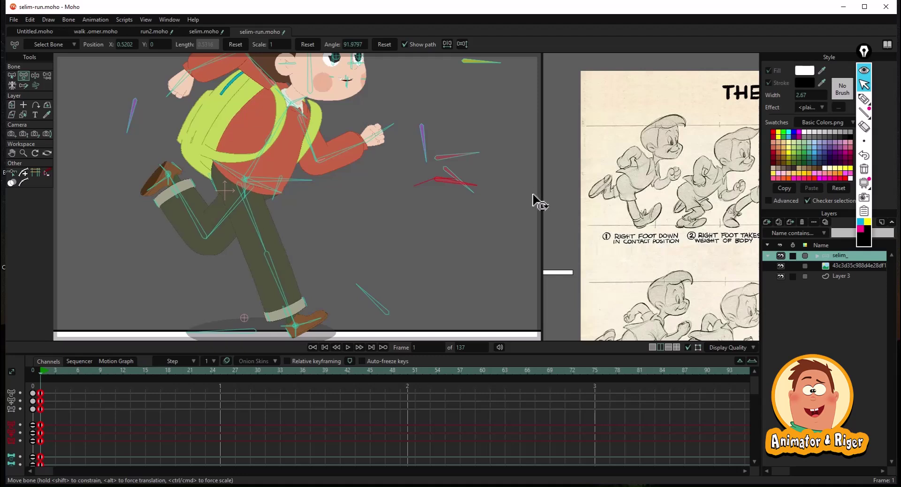
Step: Bend the rear leg further so its knee comes forward and the trailing foot lifts slightly
{"action": "left_click", "coordinate": [36, 76]}
{"action": "left_click_drag", "start_coordinate": [187, 222], "coordinate": [229, 168]}
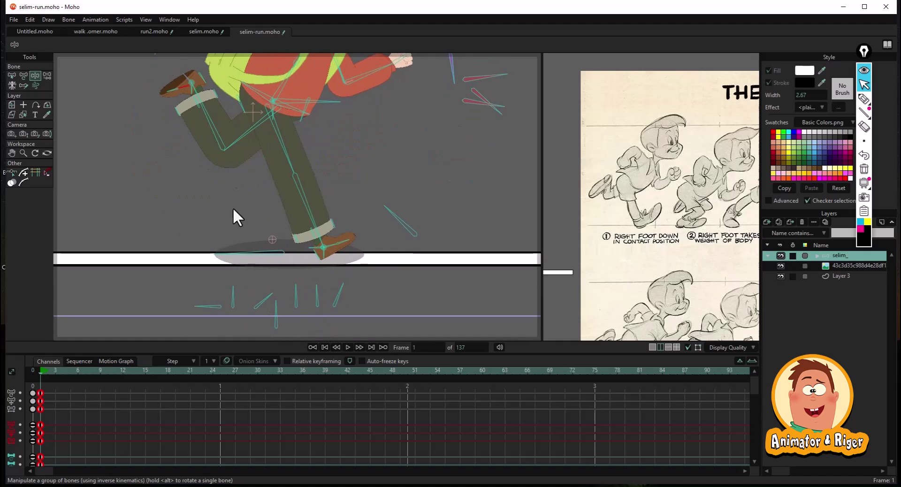
{"action": "left_click", "coordinate": [338, 289]}
{"action": "left_click_drag", "start_coordinate": [275, 200], "coordinate": [286, 256]}
{"action": "left_click_drag", "start_coordinate": [235, 195], "coordinate": [238, 250]}
{"action": "scroll", "coordinate": [231, 250], "scroll_direction": "up", "scroll_amount": 4}
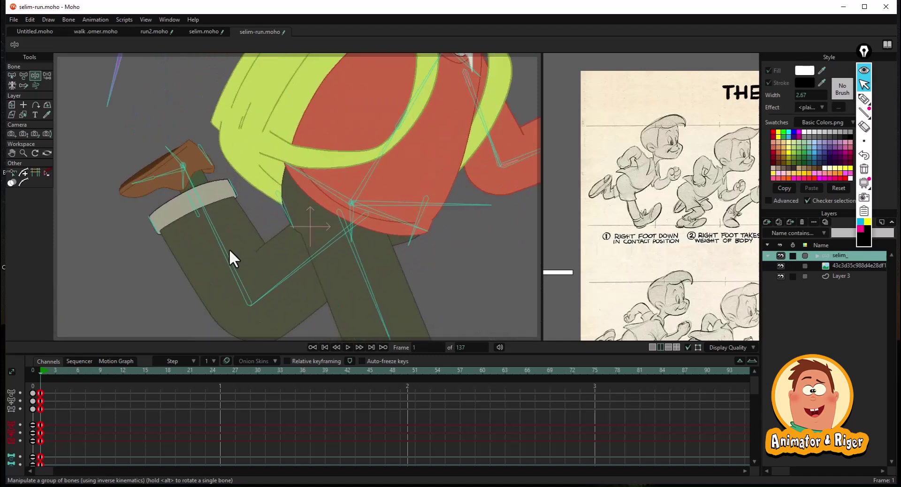
Step: Move the rear leg's trouser-cuff bone to X 0.4952, Y -0.0750 so the cuff fits the bent shin
{"action": "left_click", "coordinate": [23, 75]}
{"action": "scroll", "coordinate": [272, 259], "scroll_direction": "up", "scroll_amount": 4}
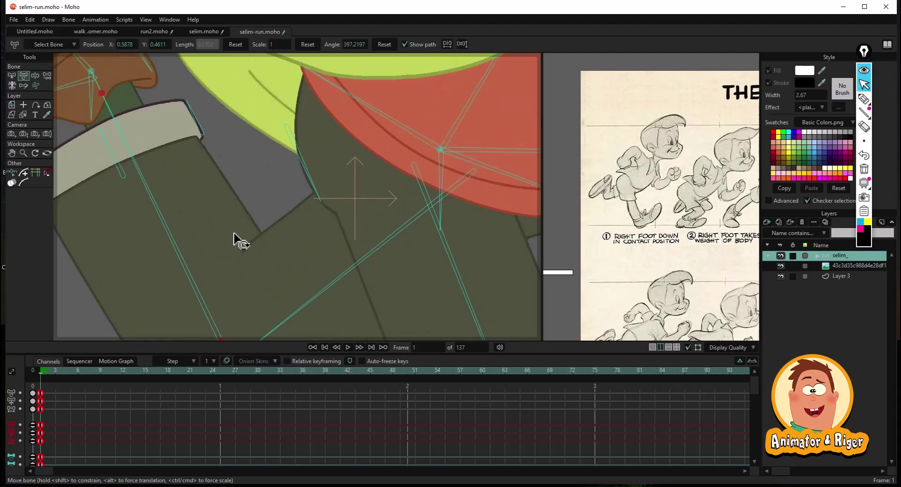
{"action": "left_click_drag", "start_coordinate": [224, 227], "coordinate": [307, 276]}
{"action": "left_click_drag", "start_coordinate": [194, 212], "coordinate": [187, 173]}
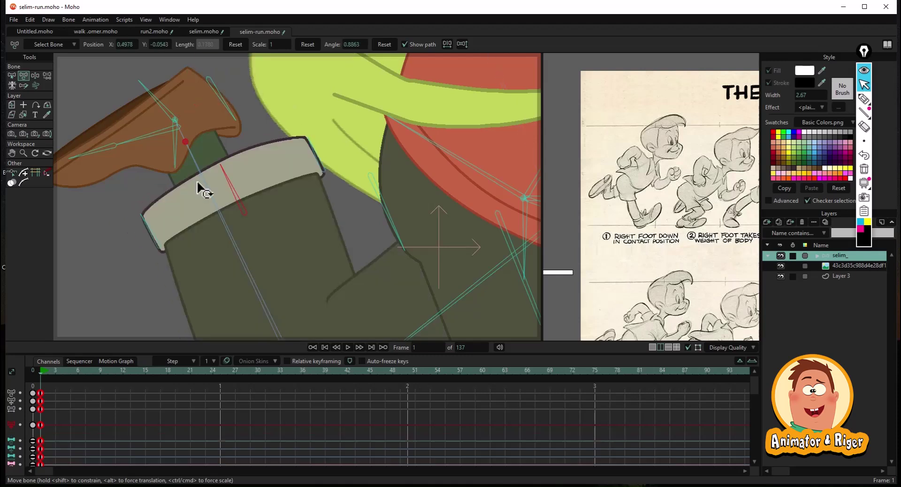
{"action": "left_click", "coordinate": [137, 137]}
{"action": "left_click_drag", "start_coordinate": [136, 137], "coordinate": [124, 148]}
{"action": "scroll", "coordinate": [183, 219], "scroll_direction": "down", "scroll_amount": 3}
{"action": "left_click", "coordinate": [216, 189]}
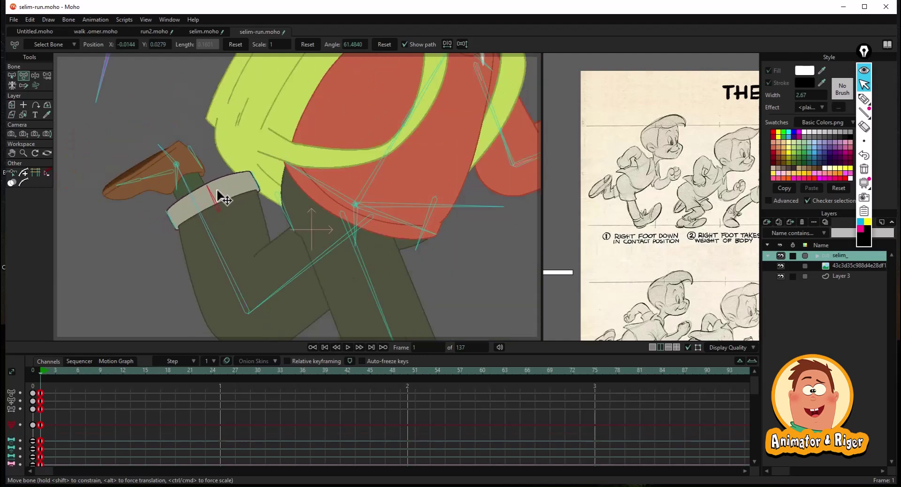
{"action": "scroll", "coordinate": [234, 207], "scroll_direction": "down", "scroll_amount": 3}
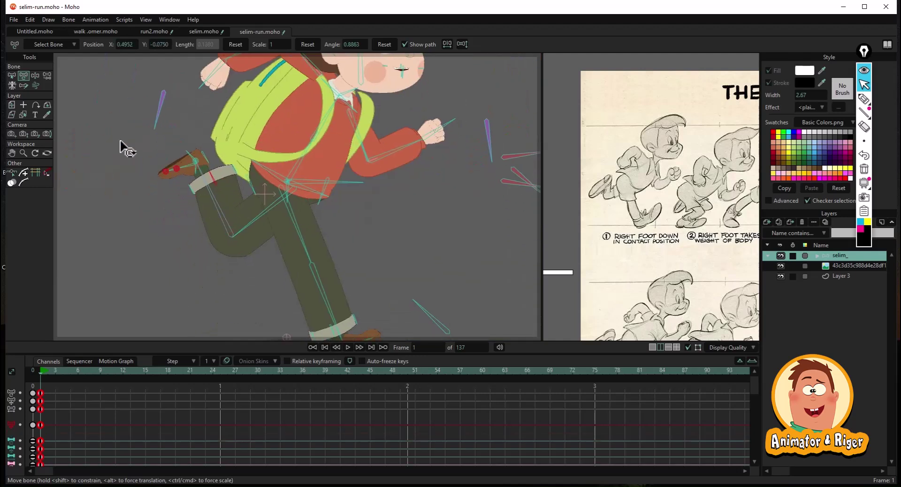
Step: Adjust the cuff bones of the front leg so the trouser hem sits evenly around the ankle
{"action": "left_click", "coordinate": [36, 85]}
{"action": "scroll", "coordinate": [296, 207], "scroll_direction": "up", "scroll_amount": 4}
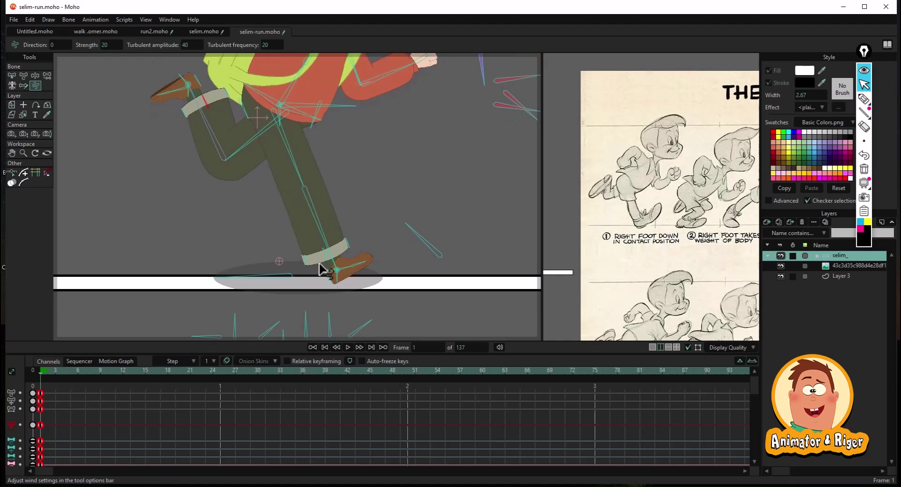
{"action": "left_click", "coordinate": [23, 76]}
{"action": "left_click", "coordinate": [350, 219]}
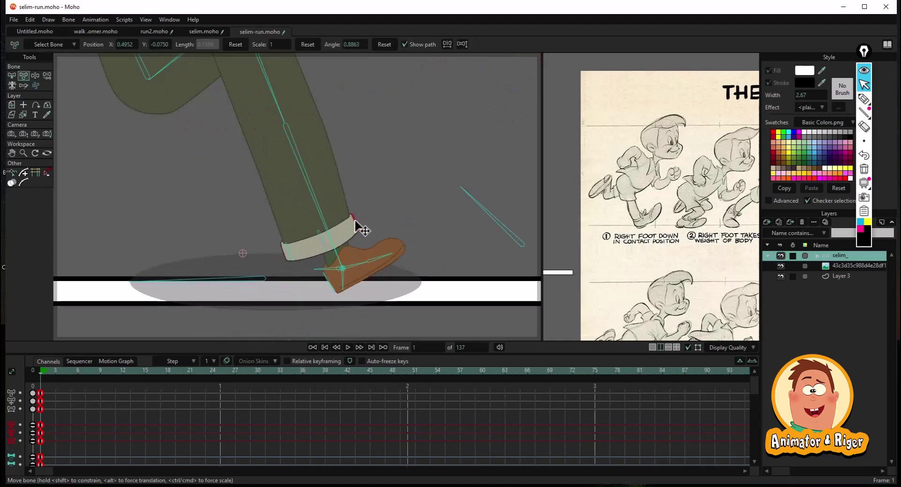
{"action": "left_click_drag", "start_coordinate": [324, 248], "coordinate": [315, 249]}
{"action": "scroll", "coordinate": [321, 252], "scroll_direction": "down", "scroll_amount": 5}
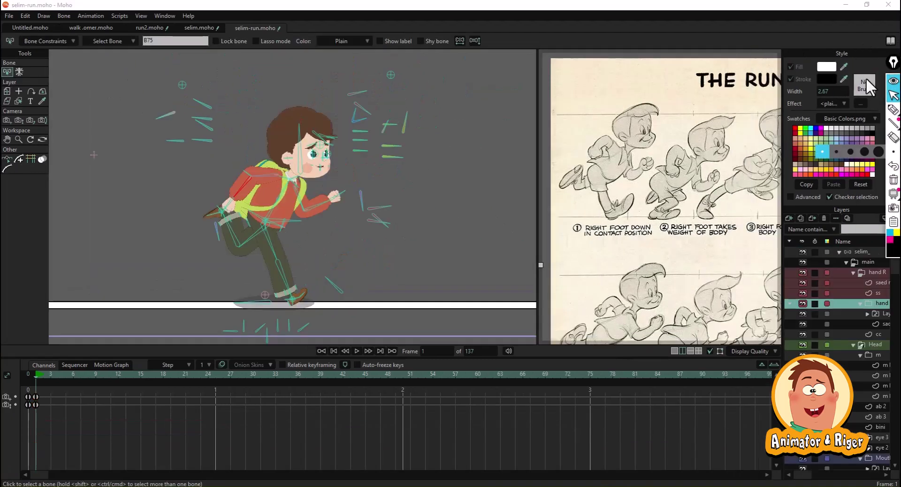
Step: Move the floating annotation toolbar inward and collapse it
{"action": "left_click_drag", "start_coordinate": [661, 190], "coordinate": [654, 189]}
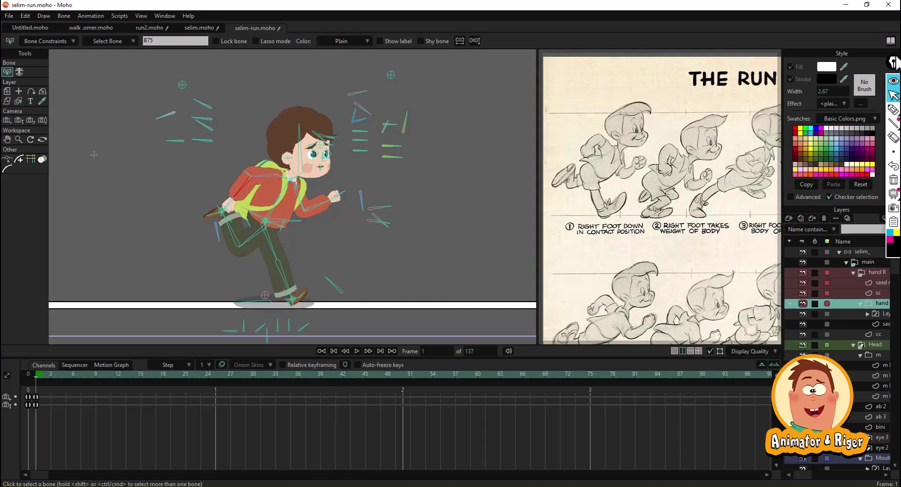
{"action": "left_click_drag", "start_coordinate": [894, 63], "coordinate": [871, 63]}
{"action": "left_click", "coordinate": [872, 81]}
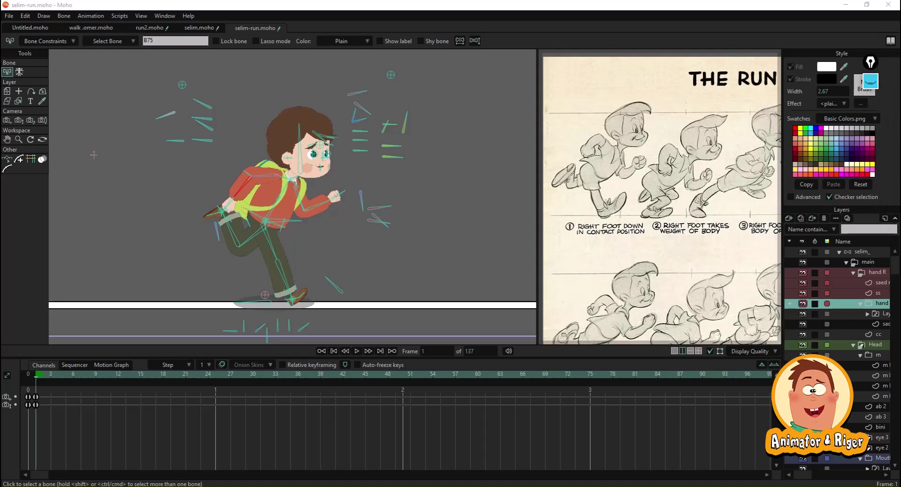
Step: Select the selim_ bone layer and widen the layer list for readable names
{"action": "left_click_drag", "start_coordinate": [393, 253], "coordinate": [402, 254]}
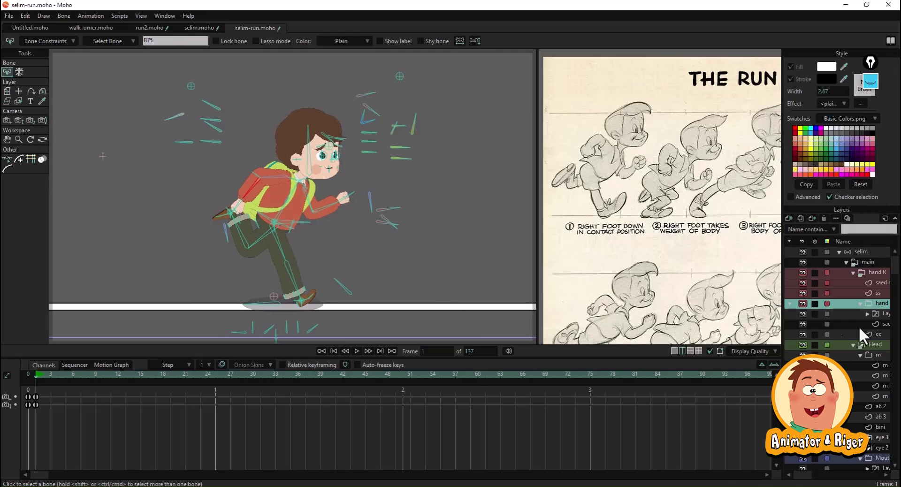
{"action": "left_click", "coordinate": [868, 252]}
{"action": "left_click_drag", "start_coordinate": [783, 273], "coordinate": [696, 255]}
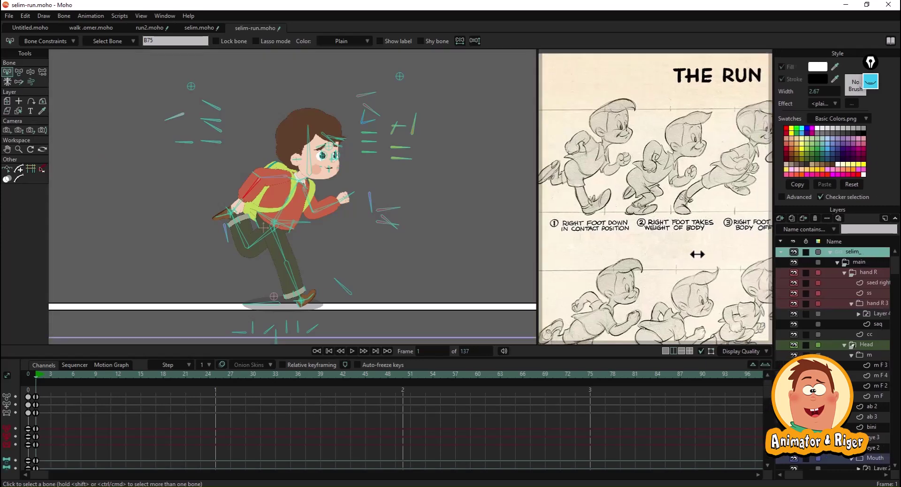
Step: Repose the rear arm with the elbow raised behind the back and the forearm swung backward toward the trailing foot
{"action": "left_click", "coordinate": [30, 72]}
{"action": "scroll", "coordinate": [341, 228], "scroll_direction": "up", "scroll_amount": 2}
{"action": "left_click_drag", "start_coordinate": [207, 170], "coordinate": [277, 157]}
{"action": "left_click_drag", "start_coordinate": [221, 163], "coordinate": [228, 168]}
{"action": "scroll", "coordinate": [249, 185], "scroll_direction": "up", "scroll_amount": 2}
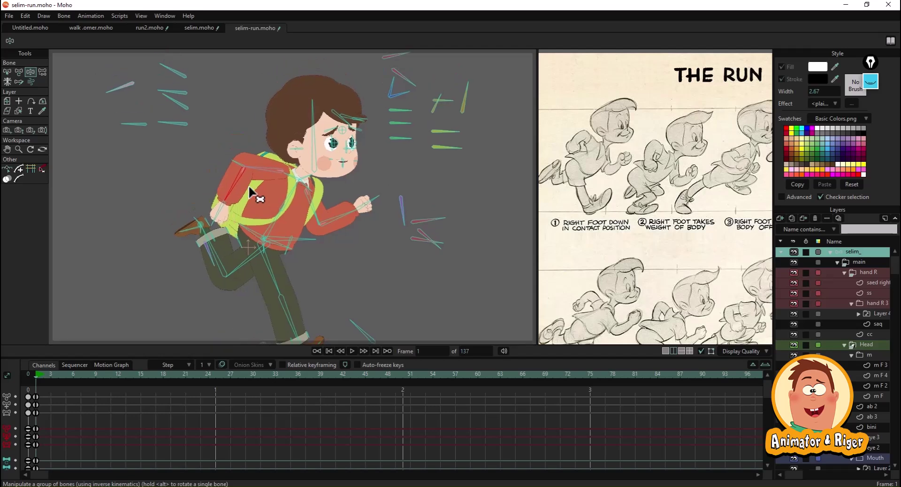
{"action": "left_click_drag", "start_coordinate": [258, 166], "coordinate": [220, 207]}
{"action": "scroll", "coordinate": [261, 202], "scroll_direction": "down", "scroll_amount": 3}
{"action": "scroll", "coordinate": [261, 204], "scroll_direction": "up", "scroll_amount": 2}
{"action": "scroll", "coordinate": [260, 198], "scroll_direction": "up", "scroll_amount": 2}
Step: Adjust the rear upper-arm bone's position at the shoulder to X 0.1877, Y -0.0188
{"action": "left_click", "coordinate": [19, 71]}
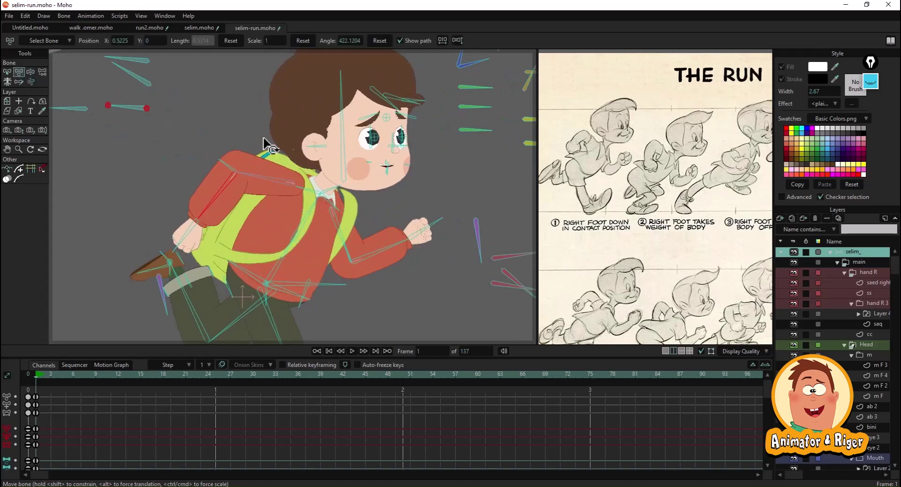
{"action": "scroll", "coordinate": [276, 191], "scroll_direction": "up", "scroll_amount": 2}
{"action": "left_click", "coordinate": [281, 191]}
{"action": "scroll", "coordinate": [319, 237], "scroll_direction": "down", "scroll_amount": 3}
{"action": "scroll", "coordinate": [323, 243], "scroll_direction": "down", "scroll_amount": 2}
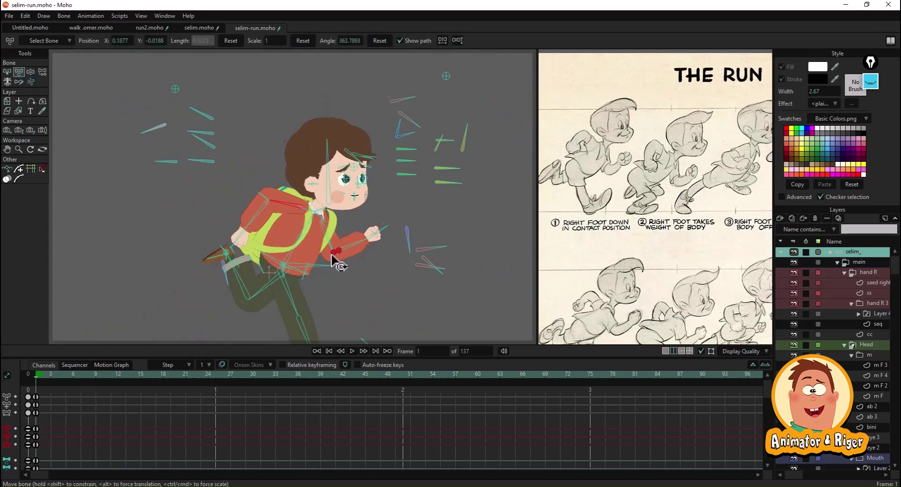
Step: Nudge the bone at the front hem of the shirt
{"action": "left_click", "coordinate": [31, 71]}
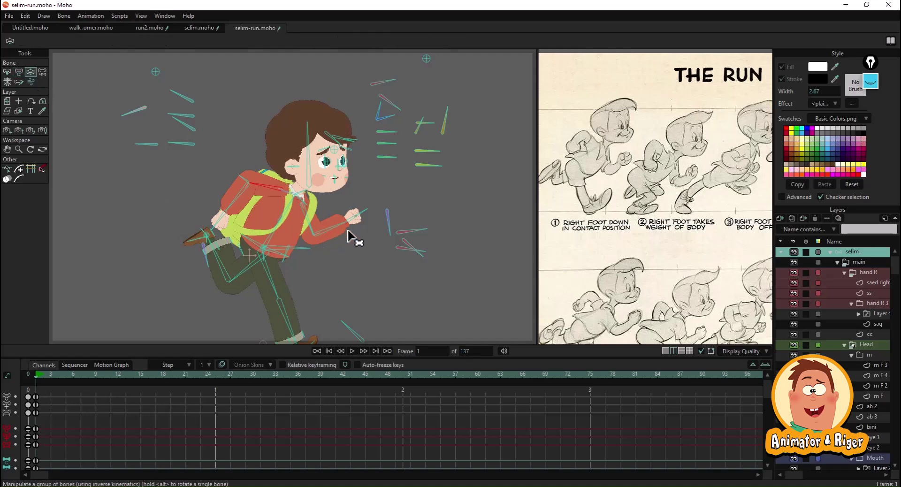
{"action": "scroll", "coordinate": [303, 253], "scroll_direction": "up", "scroll_amount": 4}
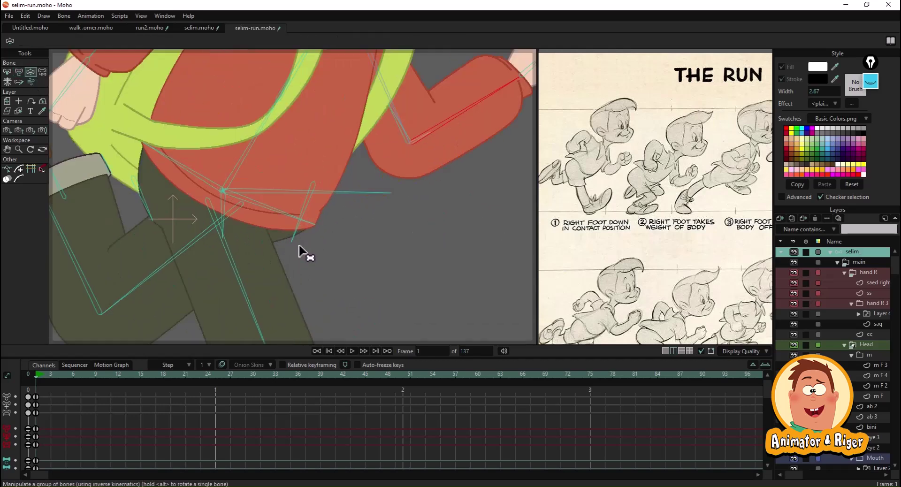
{"action": "left_click_drag", "start_coordinate": [287, 242], "coordinate": [290, 243]}
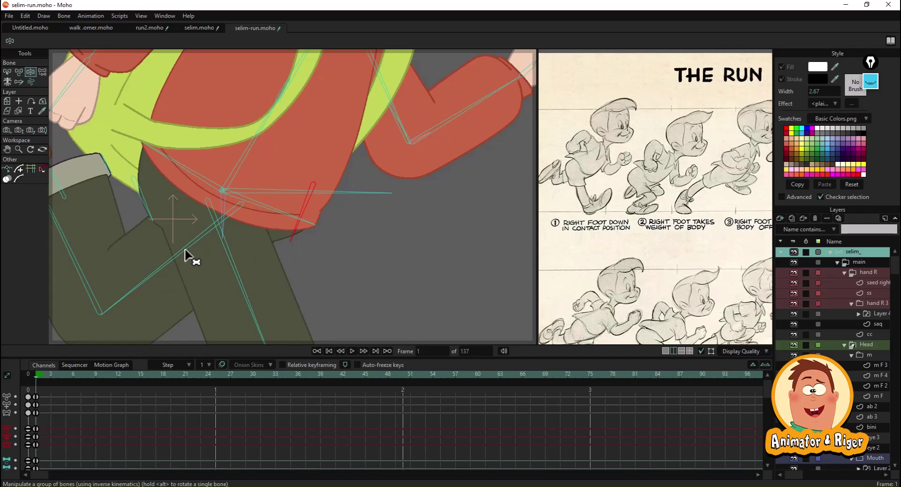
Step: Move the rear thigh bone at the hip to X -0.0026, Y 0.0299
{"action": "left_click", "coordinate": [19, 72]}
{"action": "left_click", "coordinate": [151, 270]}
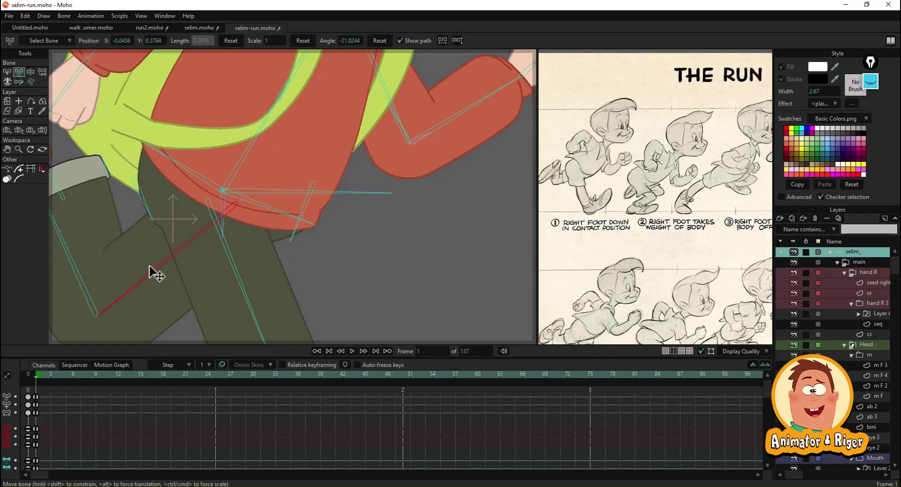
{"action": "left_click_drag", "start_coordinate": [151, 270], "coordinate": [143, 265]}
{"action": "scroll", "coordinate": [215, 266], "scroll_direction": "down", "scroll_amount": 3}
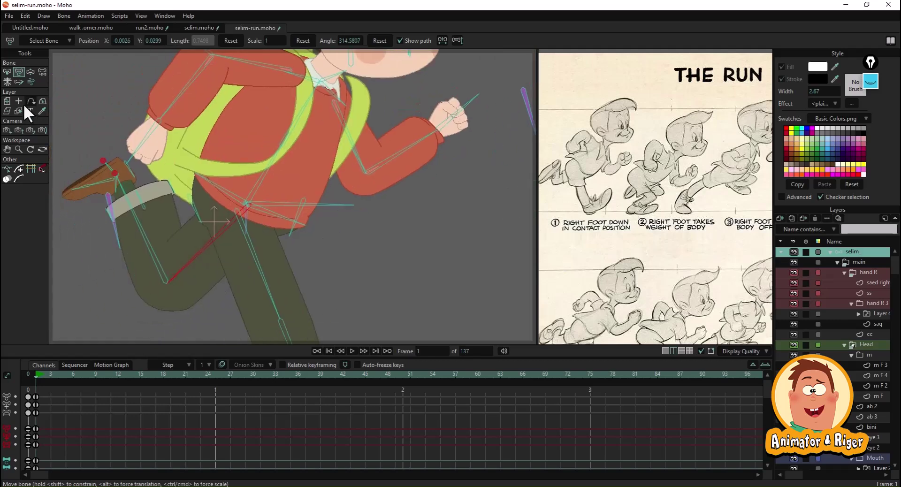
Step: Rotate the trailing foot so its toe points further down behind the raised shin
{"action": "left_click", "coordinate": [30, 72]}
{"action": "left_click_drag", "start_coordinate": [135, 230], "coordinate": [183, 232]}
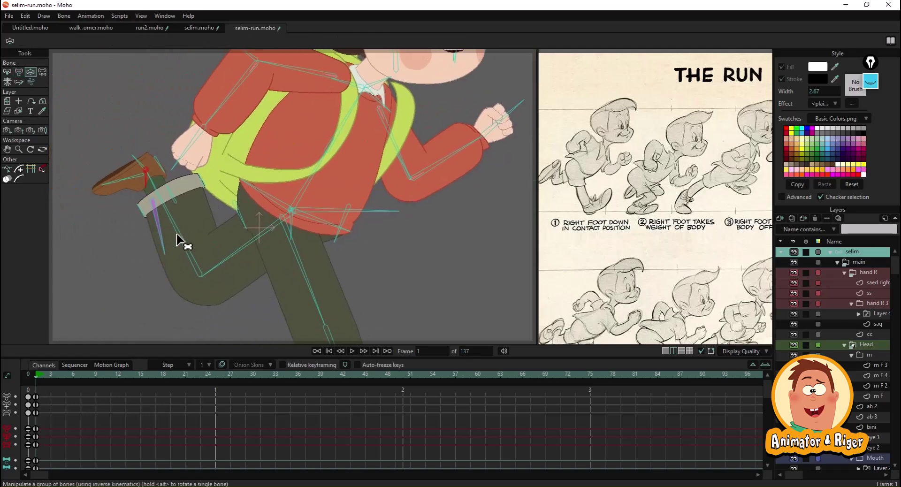
{"action": "left_click_drag", "start_coordinate": [115, 200], "coordinate": [145, 201]}
{"action": "scroll", "coordinate": [145, 201], "scroll_direction": "down", "scroll_amount": 2}
{"action": "left_click_drag", "start_coordinate": [210, 207], "coordinate": [245, 249]}
{"action": "scroll", "coordinate": [263, 276], "scroll_direction": "up", "scroll_amount": 2}
{"action": "scroll", "coordinate": [254, 249], "scroll_direction": "down", "scroll_amount": 3}
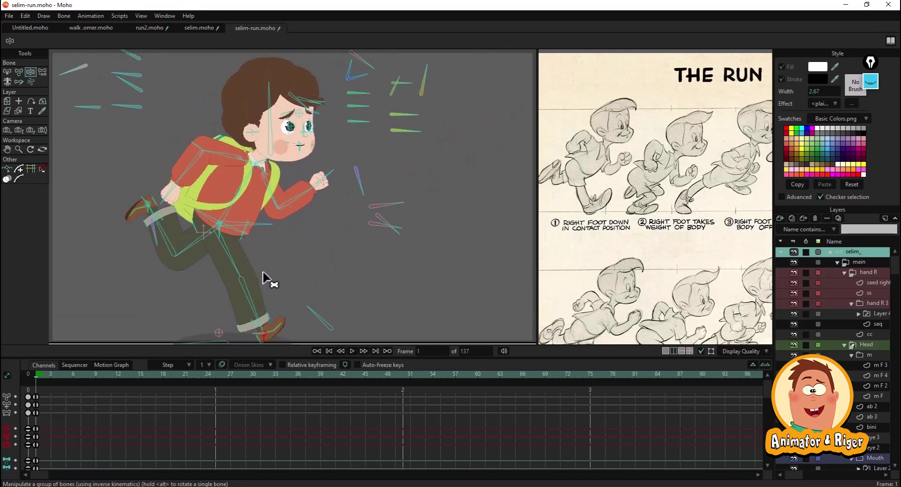
Step: Tilt the head back slightly and fine-tune the facial control bone beside it
{"action": "left_click_drag", "start_coordinate": [261, 264], "coordinate": [262, 266]}
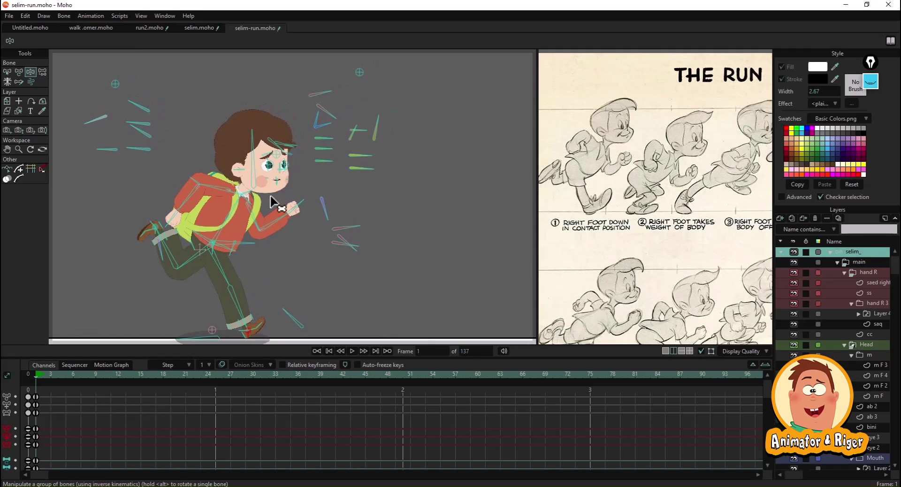
{"action": "scroll", "coordinate": [269, 246], "scroll_direction": "up", "scroll_amount": 2}
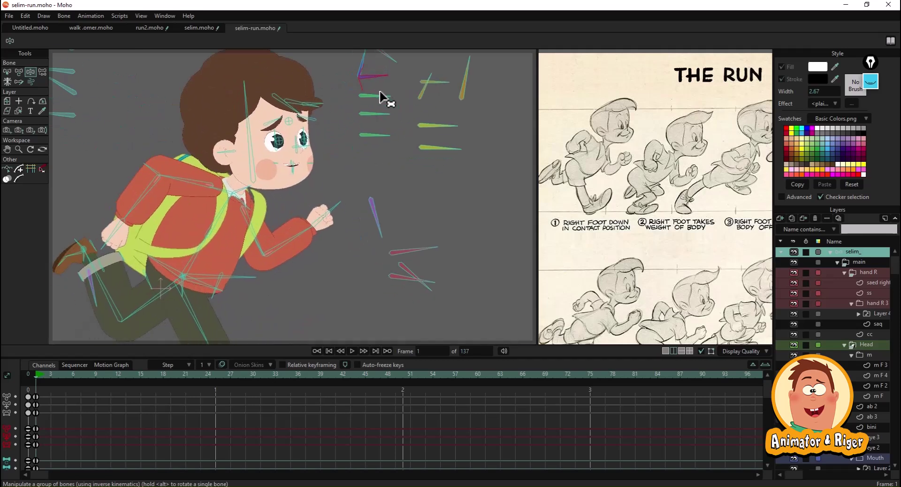
{"action": "scroll", "coordinate": [387, 141], "scroll_direction": "down", "scroll_amount": 2}
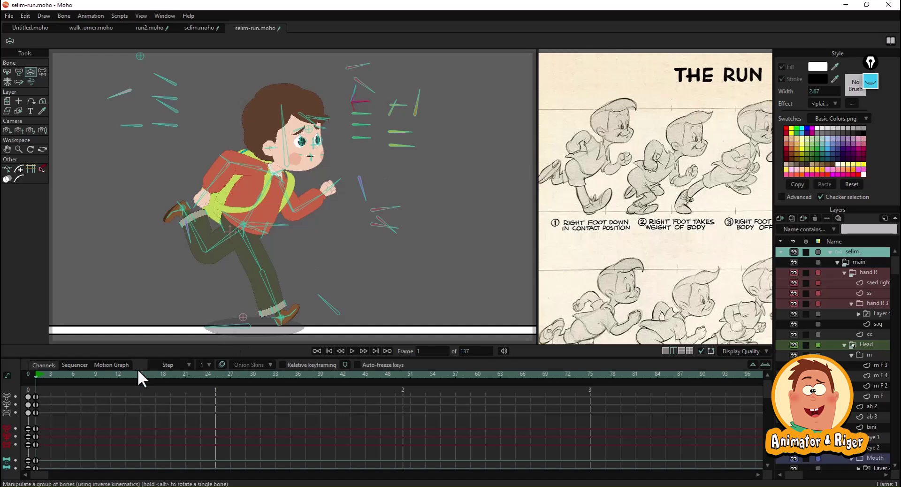
Step: At frame 5, pull the front foot back along the ground so it is planted beneath the hips
{"action": "left_click", "coordinate": [80, 374]}
{"action": "scroll", "coordinate": [352, 255], "scroll_direction": "down", "scroll_amount": 2}
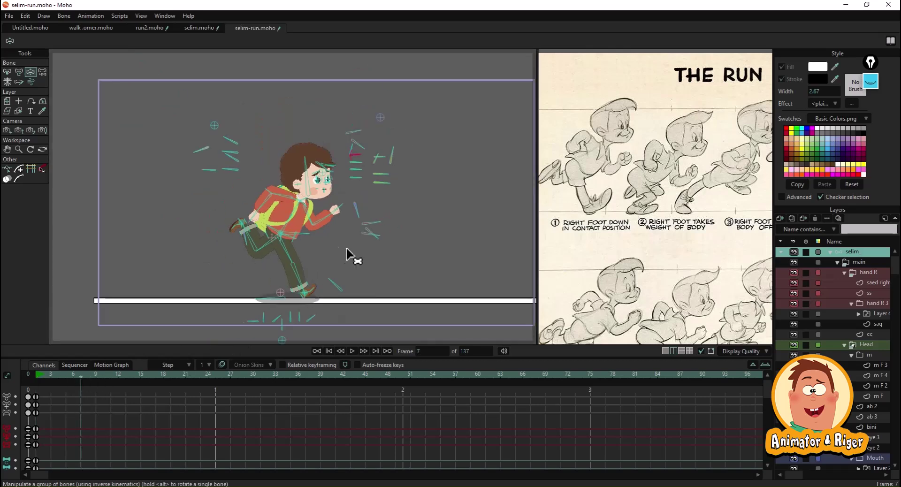
{"action": "left_click_drag", "start_coordinate": [340, 248], "coordinate": [352, 264]}
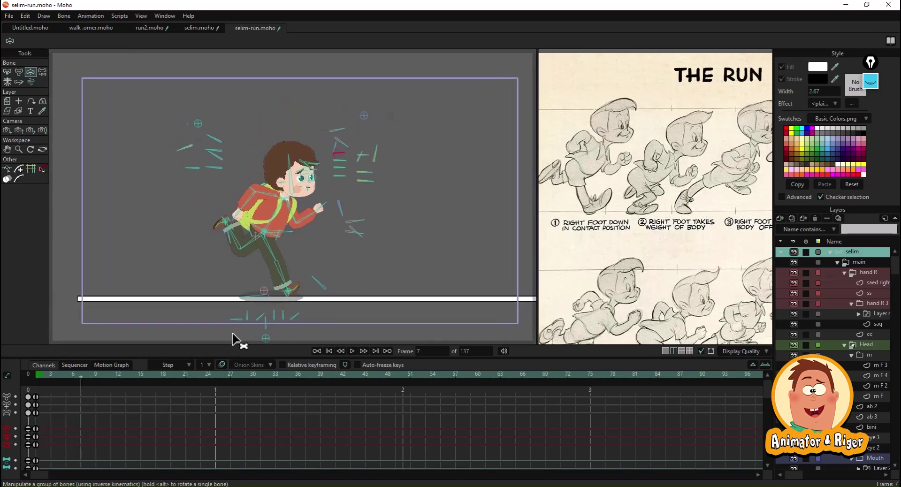
{"action": "left_click", "coordinate": [55, 378]}
{"action": "mouse_move", "coordinate": [73, 378]}
{"action": "left_mouse_down"}
{"action": "mouse_move", "coordinate": [50, 383]}
{"action": "mouse_move", "coordinate": [66, 384]}
{"action": "left_mouse_up"}
{"action": "left_click", "coordinate": [41, 379]}
{"action": "scroll", "coordinate": [238, 278], "scroll_direction": "up", "scroll_amount": 2}
{"action": "mouse_move", "coordinate": [329, 301]}
{"action": "left_mouse_down"}
{"action": "mouse_move", "coordinate": [334, 289]}
{"action": "mouse_move", "coordinate": [322, 292]}
{"action": "mouse_move", "coordinate": [332, 279]}
{"action": "mouse_move", "coordinate": [264, 264]}
{"action": "mouse_move", "coordinate": [254, 239]}
{"action": "left_mouse_up"}
{"action": "key", "text": "ctrl+z"}
{"action": "scroll", "coordinate": [332, 292], "scroll_direction": "up", "scroll_amount": 2}
{"action": "scroll", "coordinate": [308, 288], "scroll_direction": "down", "scroll_amount": 2}
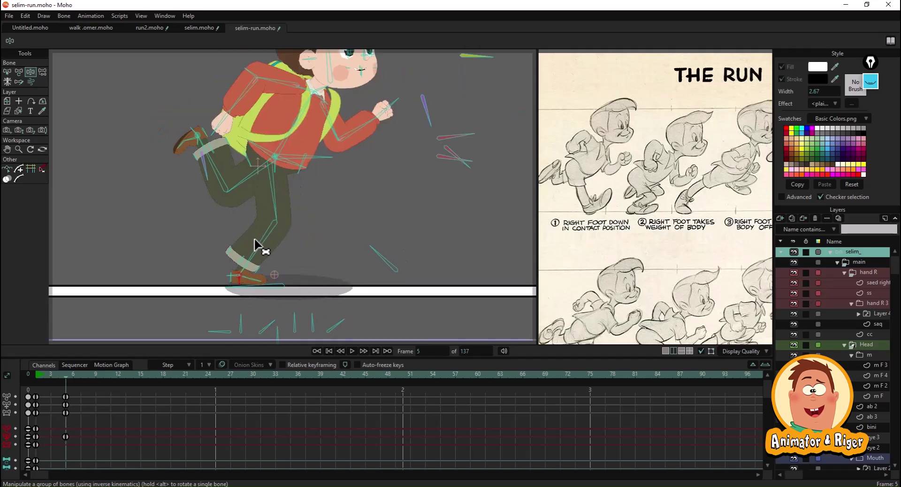
Step: Lower the hips to bend the supporting leg and bring the trailing foot forward behind the body
{"action": "left_click_drag", "start_coordinate": [316, 171], "coordinate": [323, 186]}
{"action": "left_click_drag", "start_coordinate": [219, 181], "coordinate": [274, 205]}
{"action": "left_click_drag", "start_coordinate": [352, 283], "coordinate": [353, 273]}
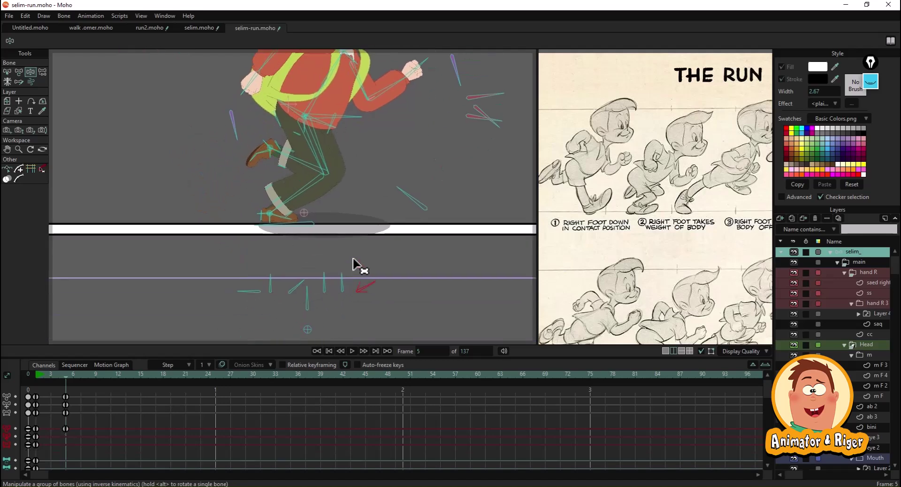
Step: Lower the raised foot so it sits just behind and above the planted shin
{"action": "scroll", "coordinate": [242, 167], "scroll_direction": "up", "scroll_amount": 2}
{"action": "left_click_drag", "start_coordinate": [241, 167], "coordinate": [271, 119]}
{"action": "scroll", "coordinate": [248, 143], "scroll_direction": "up", "scroll_amount": 2}
{"action": "left_click", "coordinate": [19, 72]}
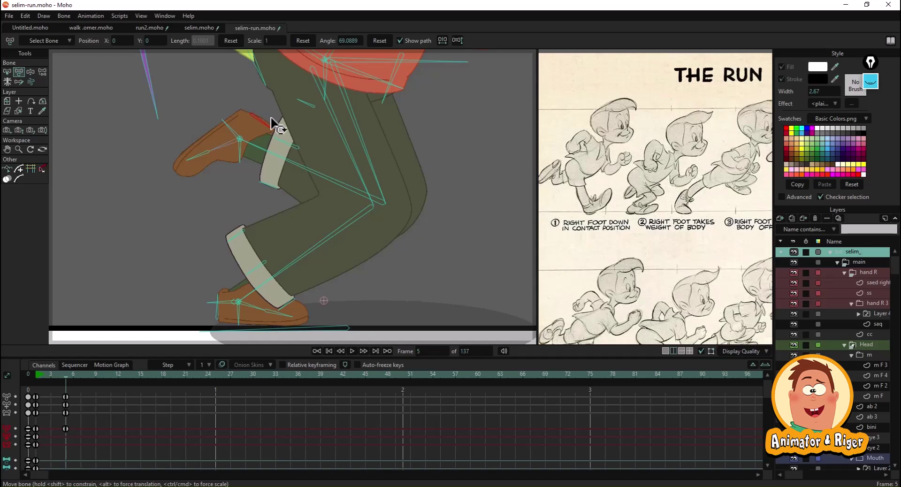
{"action": "left_click", "coordinate": [30, 72]}
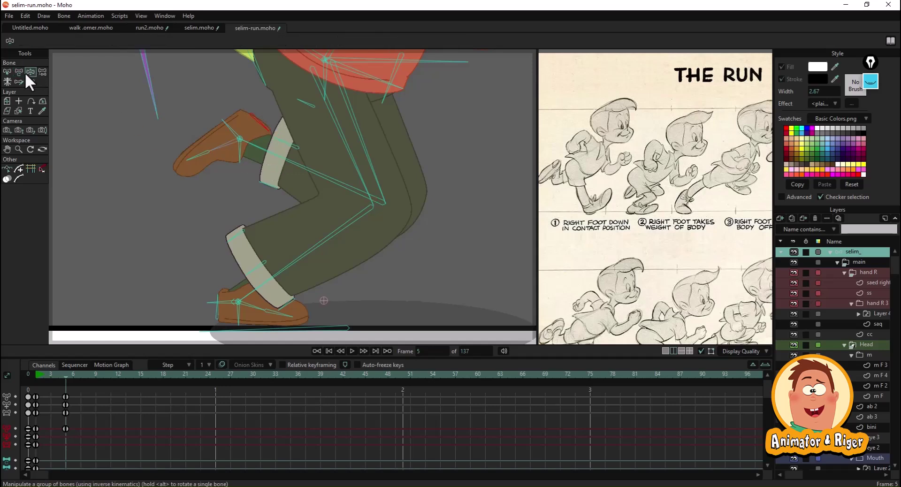
{"action": "scroll", "coordinate": [354, 224], "scroll_direction": "down", "scroll_amount": 2}
{"action": "scroll", "coordinate": [364, 206], "scroll_direction": "up", "scroll_amount": 3}
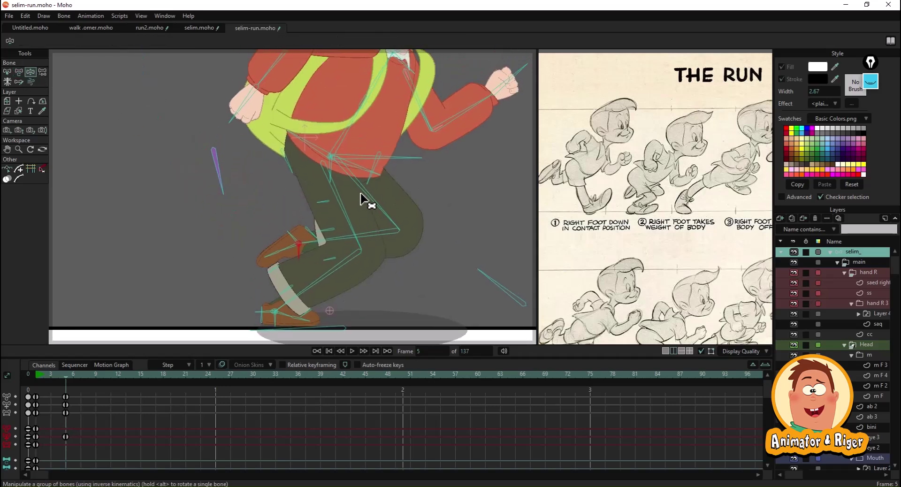
{"action": "scroll", "coordinate": [319, 210], "scroll_direction": "down", "scroll_amount": 2}
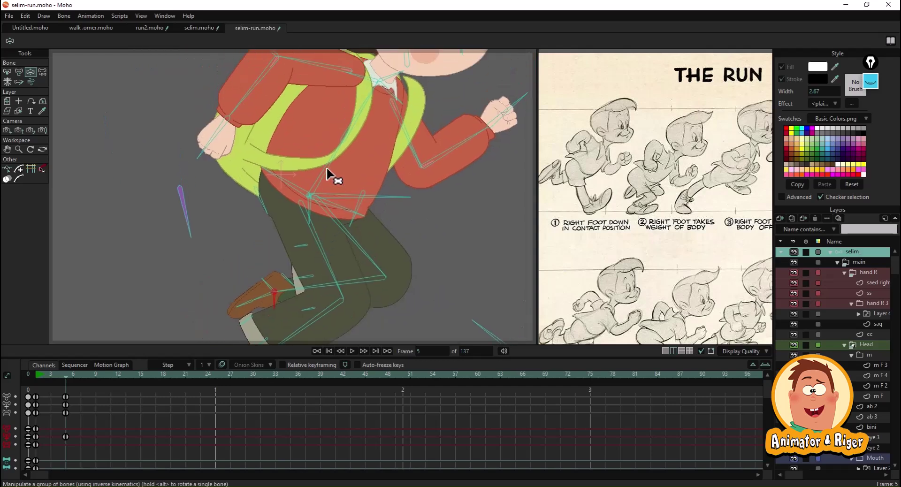
Step: Adjust the front arm's bend and swing the rear arm forward so its hand hangs beside the hip at frame 5
{"action": "scroll", "coordinate": [334, 188], "scroll_direction": "down", "scroll_amount": 1}
{"action": "left_click", "coordinate": [439, 169]}
{"action": "left_click_drag", "start_coordinate": [438, 169], "coordinate": [445, 160]}
{"action": "left_click_drag", "start_coordinate": [275, 129], "coordinate": [255, 116]}
{"action": "mouse_move", "coordinate": [38, 376]}
{"action": "left_mouse_down"}
{"action": "mouse_move", "coordinate": [67, 377]}
{"action": "mouse_move", "coordinate": [32, 383]}
{"action": "left_mouse_up"}
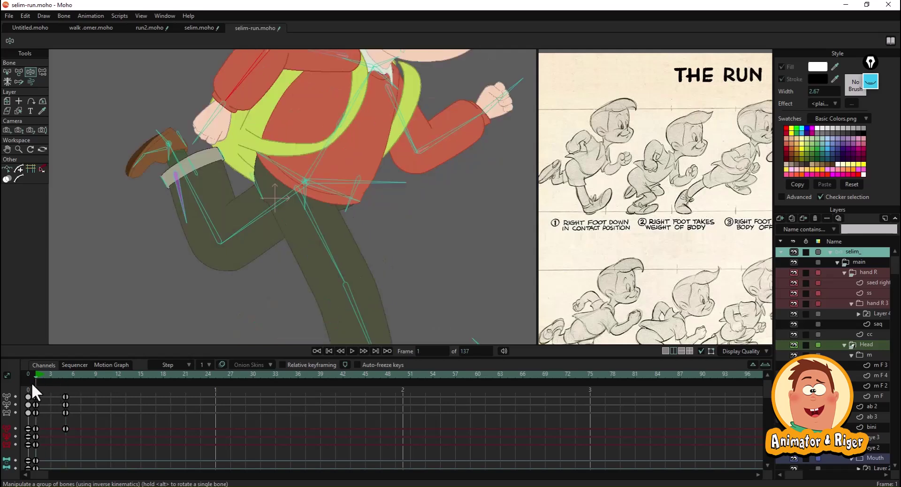
{"action": "left_click", "coordinate": [66, 382]}
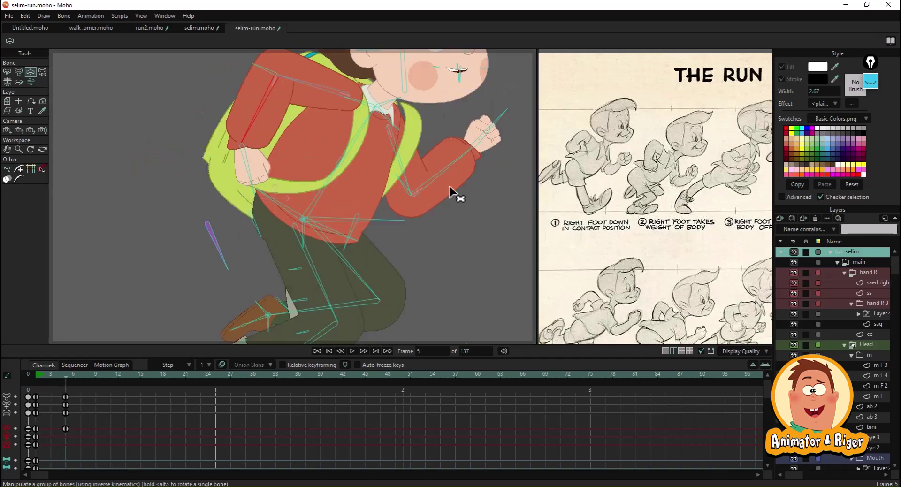
Step: Rotate the front hand at the wrist and fine-tune the rear upper arm at frame 5
{"action": "left_click_drag", "start_coordinate": [450, 188], "coordinate": [448, 207]}
{"action": "left_click_drag", "start_coordinate": [494, 151], "coordinate": [474, 202]}
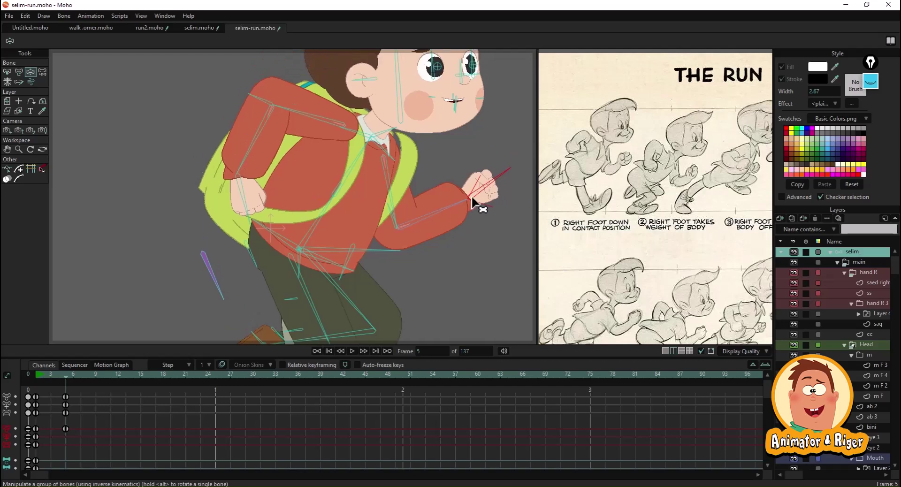
{"action": "left_click_drag", "start_coordinate": [252, 149], "coordinate": [264, 167]}
{"action": "scroll", "coordinate": [263, 167], "scroll_direction": "down", "scroll_amount": 4}
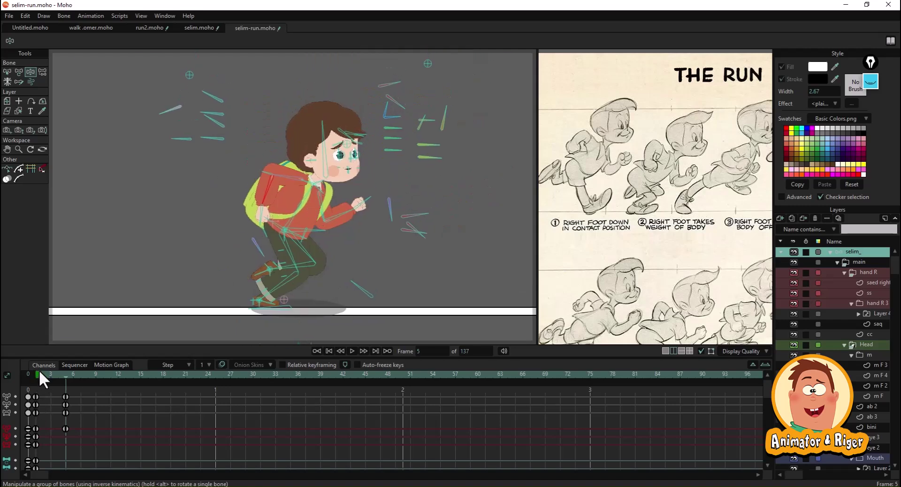
Step: Adjust the small control bones in front of the torso at frame 5
{"action": "mouse_move", "coordinate": [69, 375]}
{"action": "left_mouse_down"}
{"action": "mouse_move", "coordinate": [36, 373]}
{"action": "mouse_move", "coordinate": [69, 376]}
{"action": "left_mouse_up"}
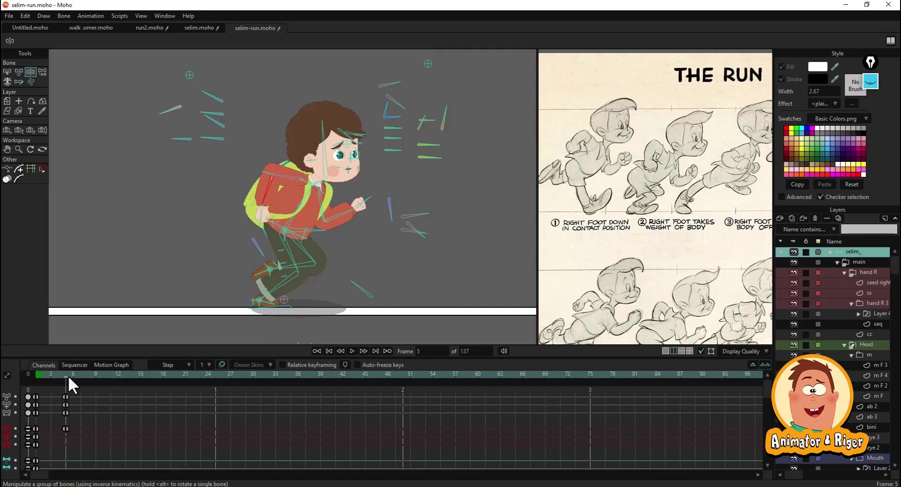
{"action": "scroll", "coordinate": [424, 176], "scroll_direction": "up", "scroll_amount": 3}
{"action": "left_click_drag", "start_coordinate": [451, 165], "coordinate": [461, 144]}
{"action": "mouse_move", "coordinate": [446, 269]}
{"action": "left_mouse_down"}
{"action": "mouse_move", "coordinate": [447, 256]}
{"action": "mouse_move", "coordinate": [431, 271]}
{"action": "mouse_move", "coordinate": [436, 282]}
{"action": "mouse_move", "coordinate": [431, 271]}
{"action": "left_mouse_up"}
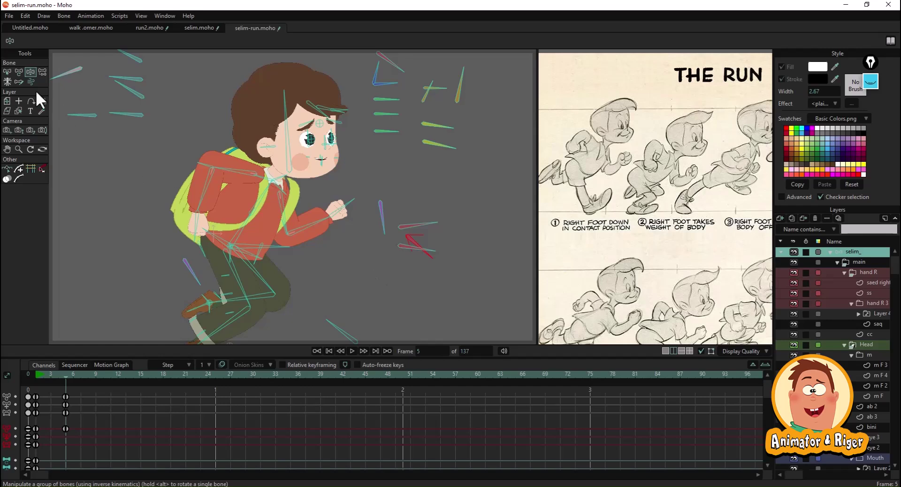
Step: Try to tilt the head forward at frame 5 to match run chart pose 2
{"action": "left_click", "coordinate": [18, 74]}
{"action": "scroll", "coordinate": [710, 180], "scroll_direction": "up", "scroll_amount": 3}
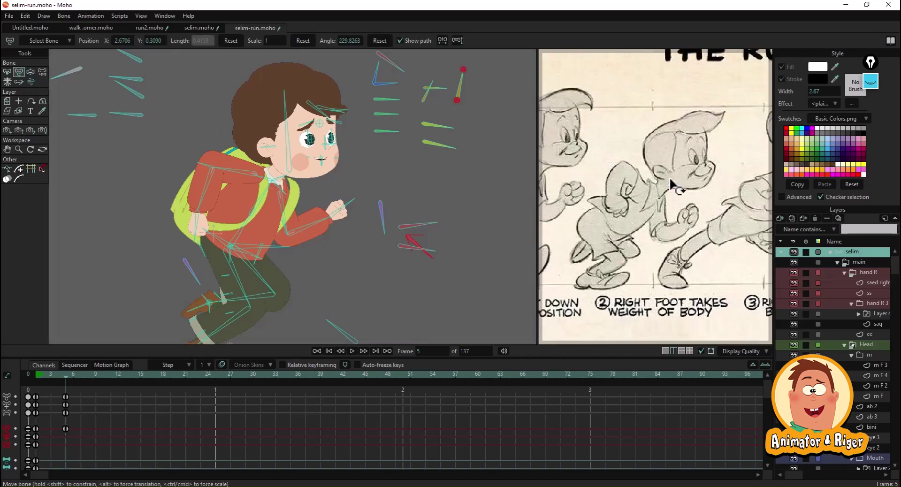
{"action": "left_click_drag", "start_coordinate": [663, 193], "coordinate": [710, 203]}
{"action": "left_click", "coordinate": [29, 72]}
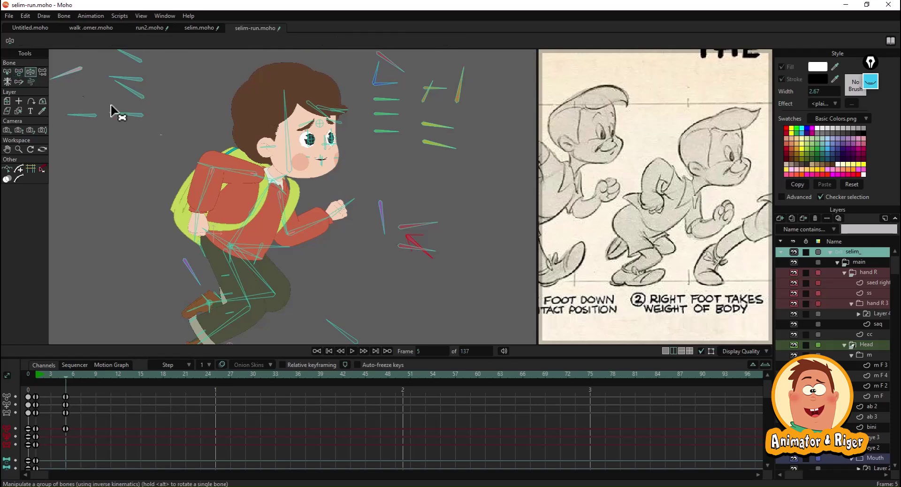
{"action": "left_click", "coordinate": [19, 73]}
{"action": "left_click_drag", "start_coordinate": [286, 166], "coordinate": [278, 151]}
{"action": "scroll", "coordinate": [289, 171], "scroll_direction": "up", "scroll_amount": 2}
{"action": "key", "text": "ctrl+z"}
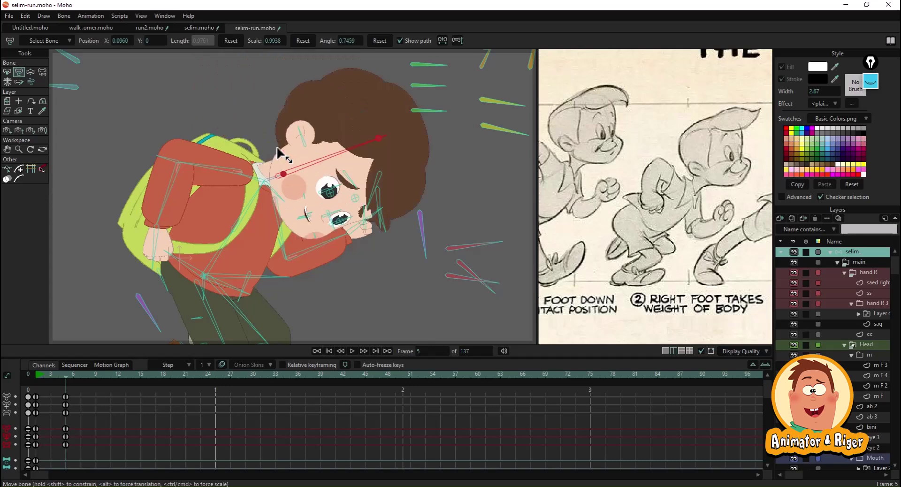
{"action": "key", "text": "ctrl+z"}
{"action": "left_click", "coordinate": [31, 71]}
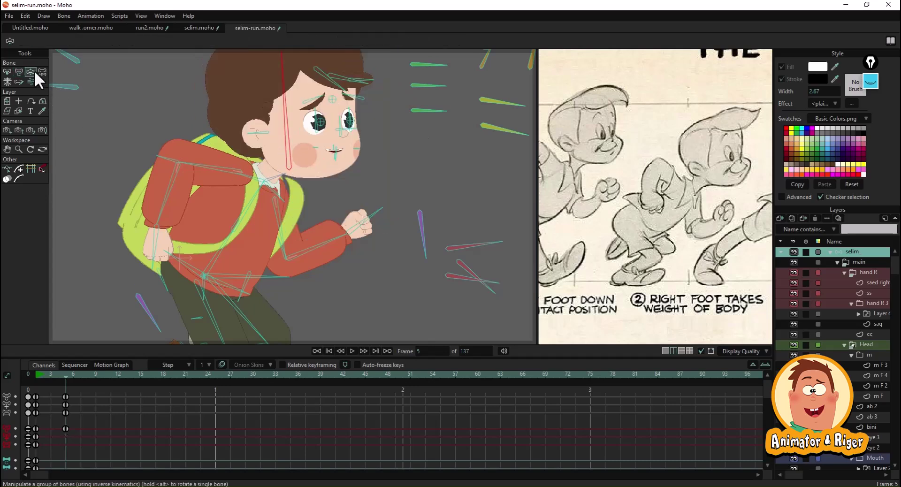
Step: Compare frames 1 and 5, and nudge the planted foot at frame 5
{"action": "scroll", "coordinate": [270, 204], "scroll_direction": "down", "scroll_amount": 1}
{"action": "scroll", "coordinate": [269, 204], "scroll_direction": "down", "scroll_amount": 1}
{"action": "scroll", "coordinate": [263, 218], "scroll_direction": "down", "scroll_amount": 1}
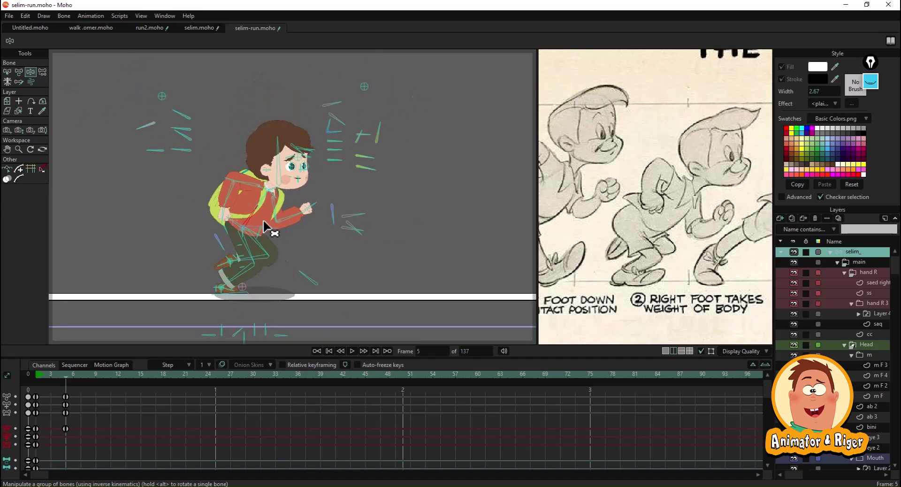
{"action": "scroll", "coordinate": [277, 229], "scroll_direction": "up", "scroll_amount": 2}
{"action": "left_click_drag", "start_coordinate": [36, 373], "coordinate": [64, 376]}
{"action": "scroll", "coordinate": [169, 291], "scroll_direction": "down", "scroll_amount": 2}
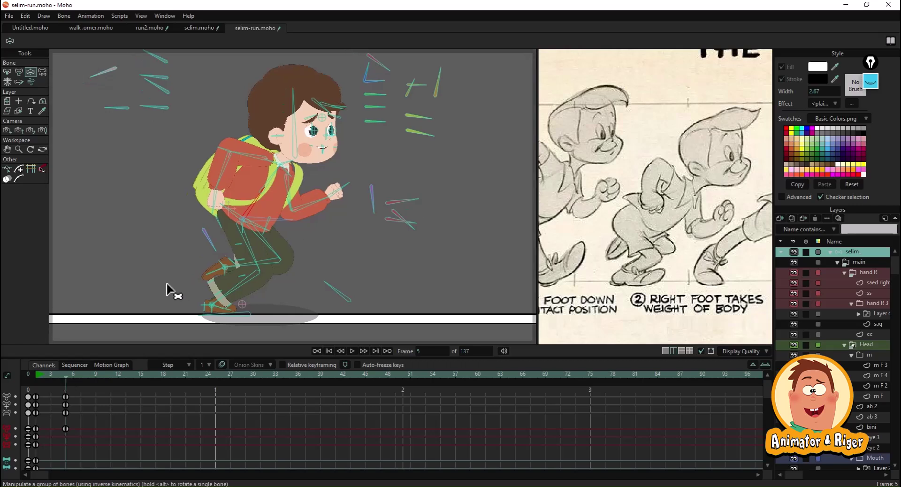
{"action": "left_click_drag", "start_coordinate": [266, 297], "coordinate": [245, 305]}
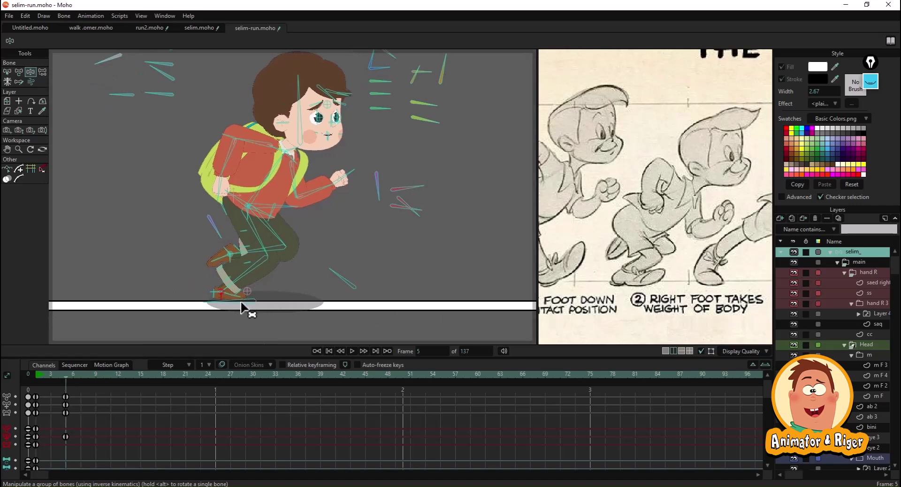
Step: Move the toe bone of the planted foot to X 0.0032, Y 0.0127
{"action": "scroll", "coordinate": [245, 306], "scroll_direction": "up", "scroll_amount": 2}
{"action": "left_click", "coordinate": [19, 72]}
{"action": "scroll", "coordinate": [228, 265], "scroll_direction": "up", "scroll_amount": 2}
{"action": "left_click_drag", "start_coordinate": [208, 249], "coordinate": [192, 284]}
{"action": "left_click", "coordinate": [198, 293]}
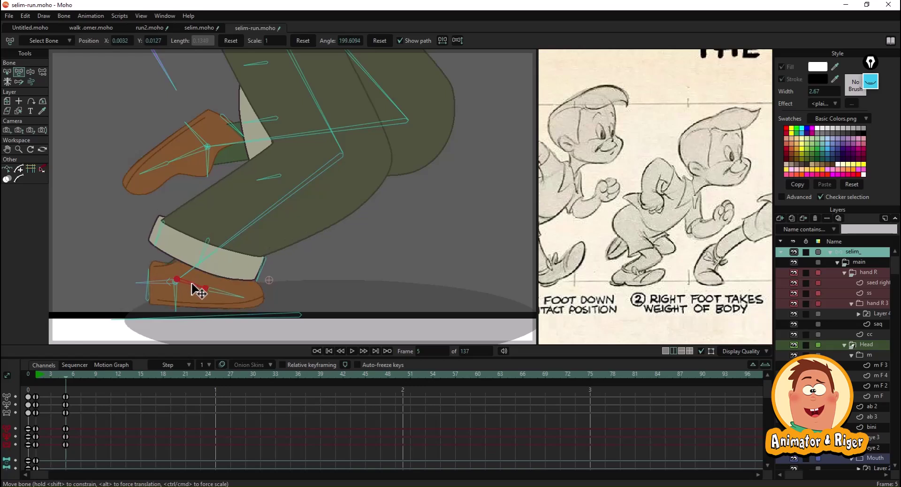
Step: Fine-tune the bend of the supporting leg and its foot so the sole rests flat on the ground
{"action": "scroll", "coordinate": [192, 285], "scroll_direction": "down", "scroll_amount": 3}
{"action": "left_click", "coordinate": [30, 71]}
{"action": "scroll", "coordinate": [242, 254], "scroll_direction": "up", "scroll_amount": 2}
{"action": "left_click", "coordinate": [226, 233]}
{"action": "left_click_drag", "start_coordinate": [230, 234], "coordinate": [246, 247]}
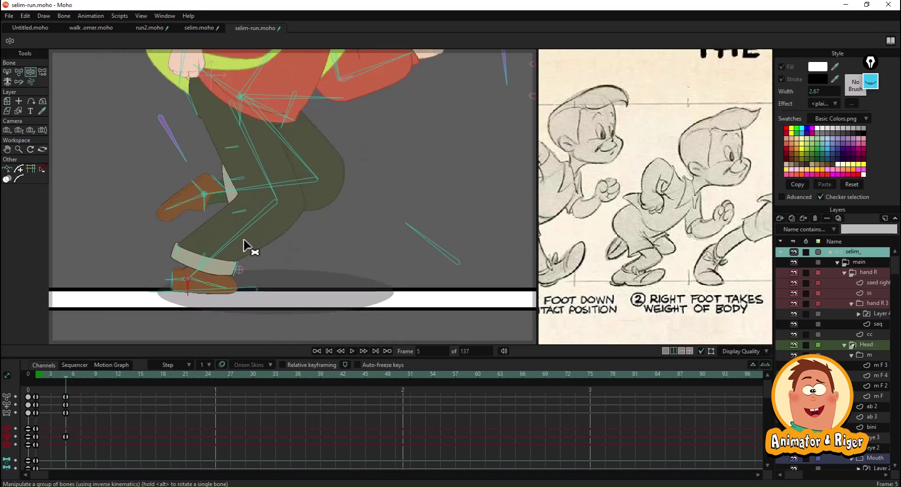
Step: Freeze the character's whole pose at frame 5
{"action": "scroll", "coordinate": [258, 260], "scroll_direction": "down", "scroll_amount": 3}
{"action": "scroll", "coordinate": [284, 264], "scroll_direction": "down", "scroll_amount": 2}
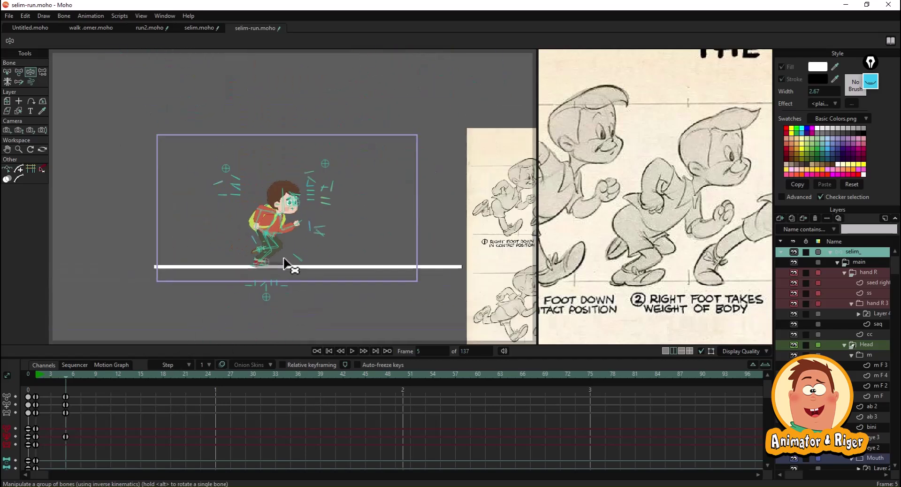
{"action": "left_click_drag", "start_coordinate": [95, 372], "coordinate": [65, 384]}
{"action": "key", "text": "ctrl+f"}
Step: At frame 9, extend the planted leg back along the ground and bring the other foot forward, following run chart pose 3
{"action": "mouse_move", "coordinate": [578, 270]}
{"action": "left_mouse_down"}
{"action": "mouse_move", "coordinate": [517, 266]}
{"action": "mouse_move", "coordinate": [544, 267]}
{"action": "left_mouse_up"}
{"action": "left_click_drag", "start_coordinate": [624, 253], "coordinate": [618, 252]}
{"action": "scroll", "coordinate": [336, 270], "scroll_direction": "up", "scroll_amount": 4}
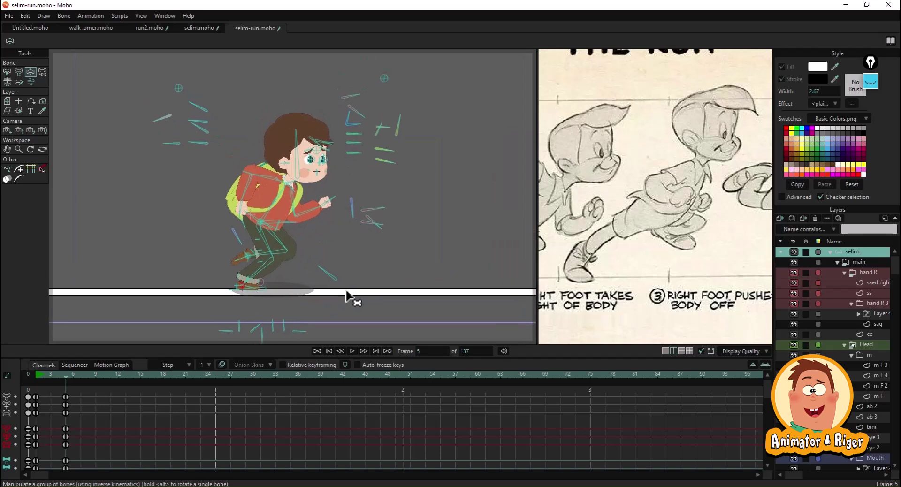
{"action": "mouse_move", "coordinate": [93, 373]}
{"action": "left_mouse_down"}
{"action": "mouse_move", "coordinate": [74, 379]}
{"action": "mouse_move", "coordinate": [89, 378]}
{"action": "left_mouse_up"}
{"action": "left_click", "coordinate": [95, 378]}
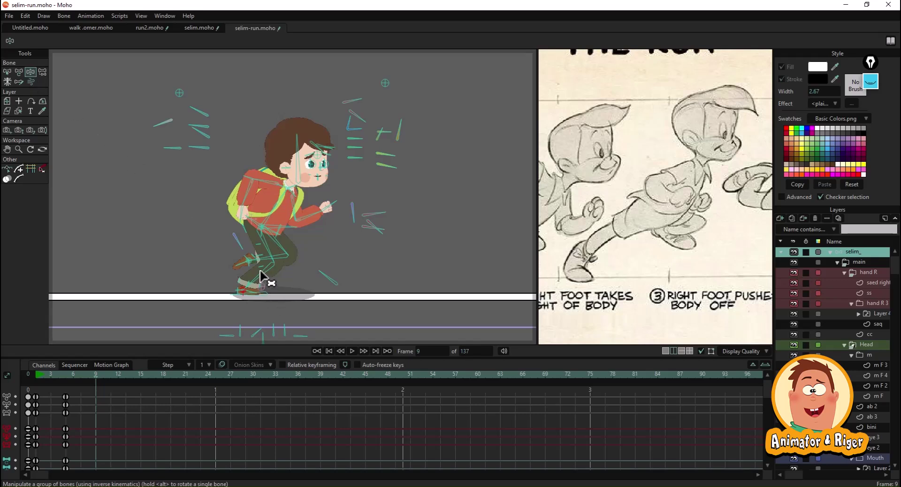
{"action": "left_click_drag", "start_coordinate": [260, 275], "coordinate": [288, 259]}
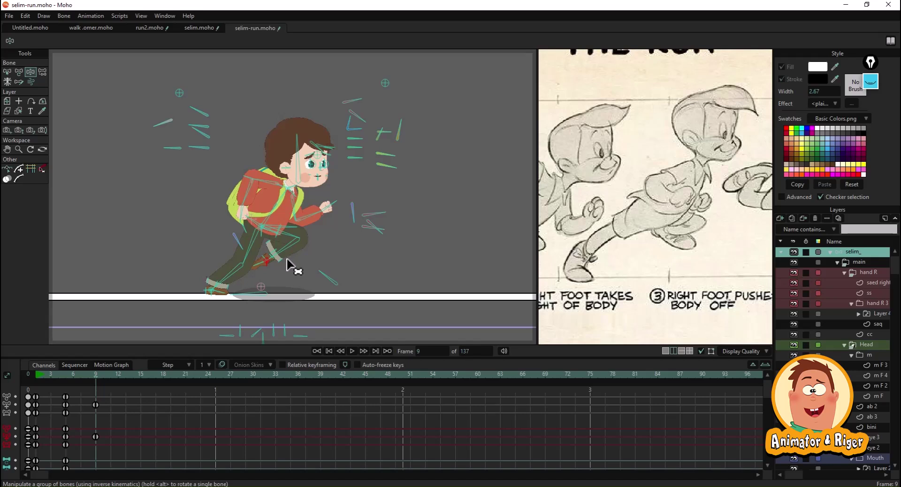
Step: Raise the hips at frame 9 so the pushing leg straightens behind the body
{"action": "scroll", "coordinate": [286, 266], "scroll_direction": "up", "scroll_amount": 2}
{"action": "left_click_drag", "start_coordinate": [296, 213], "coordinate": [292, 192]}
{"action": "scroll", "coordinate": [279, 187], "scroll_direction": "up", "scroll_amount": 3}
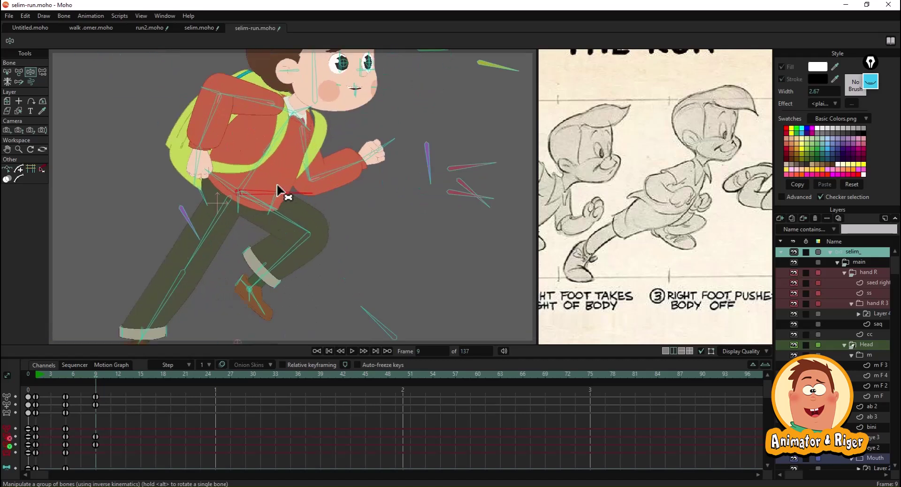
Step: At frame 5, rotate the shirt's hem bone to an angle of 294.6218 and scale it to 1.0301
{"action": "left_click", "coordinate": [36, 375]}
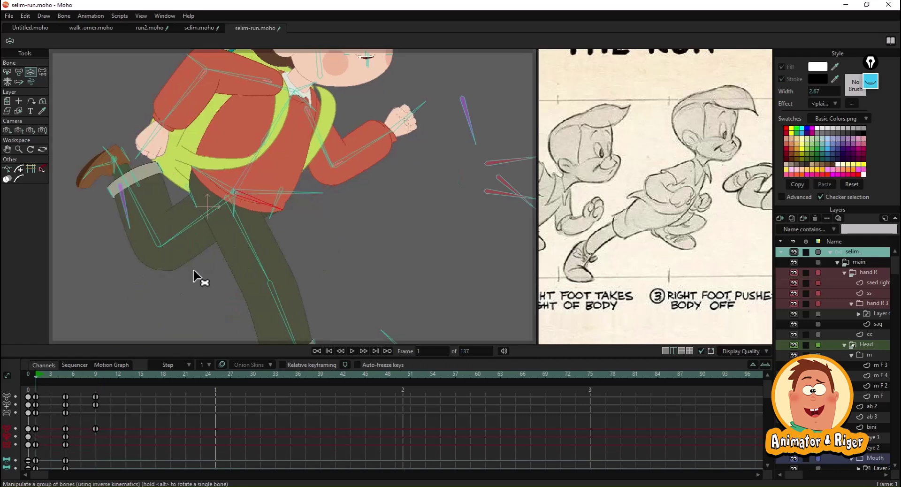
{"action": "left_click", "coordinate": [20, 72]}
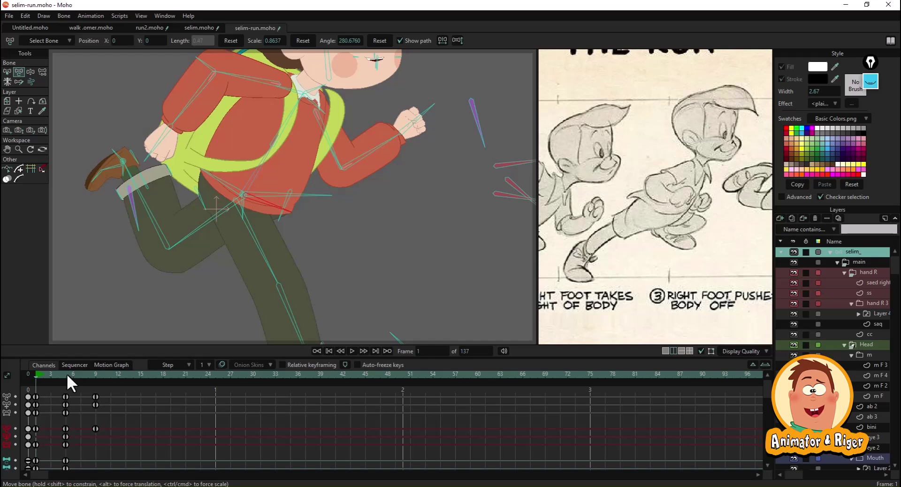
{"action": "left_click", "coordinate": [66, 375]}
{"action": "scroll", "coordinate": [315, 229], "scroll_direction": "up", "scroll_amount": 4}
{"action": "left_click_drag", "start_coordinate": [245, 266], "coordinate": [251, 248]}
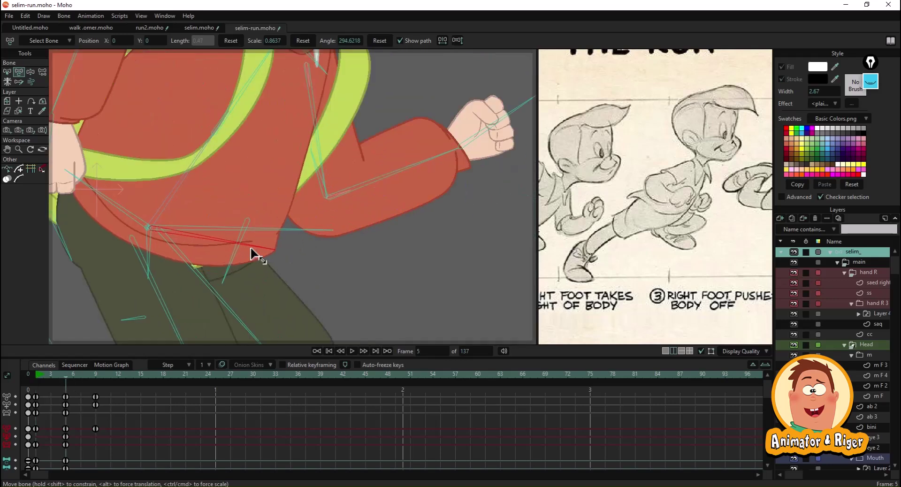
{"action": "scroll", "coordinate": [308, 274], "scroll_direction": "down", "scroll_amount": 4}
{"action": "scroll", "coordinate": [312, 276], "scroll_direction": "up", "scroll_amount": 3}
{"action": "scroll", "coordinate": [322, 289], "scroll_direction": "down", "scroll_amount": 3}
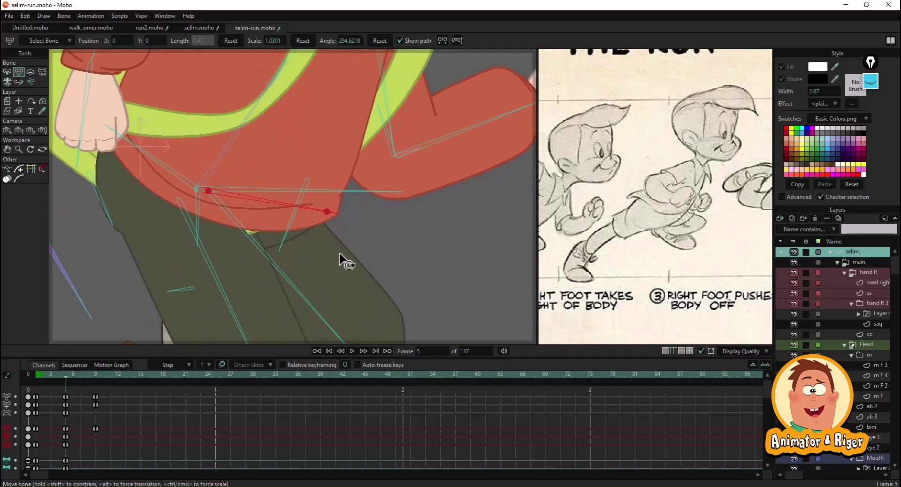
{"action": "scroll", "coordinate": [255, 273], "scroll_direction": "down", "scroll_amount": 2}
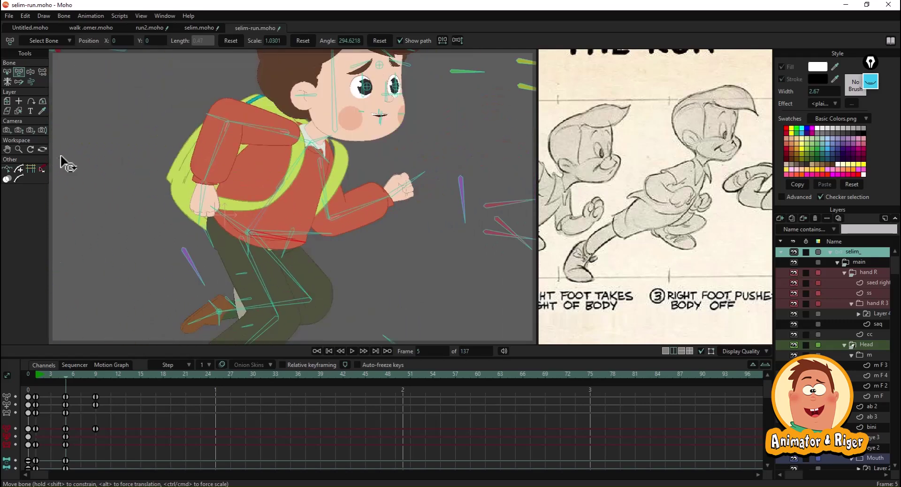
Step: At frame 9, bend both arms so the fists come together in front of the chest, following run chart pose 3
{"action": "key", "text": "z"}
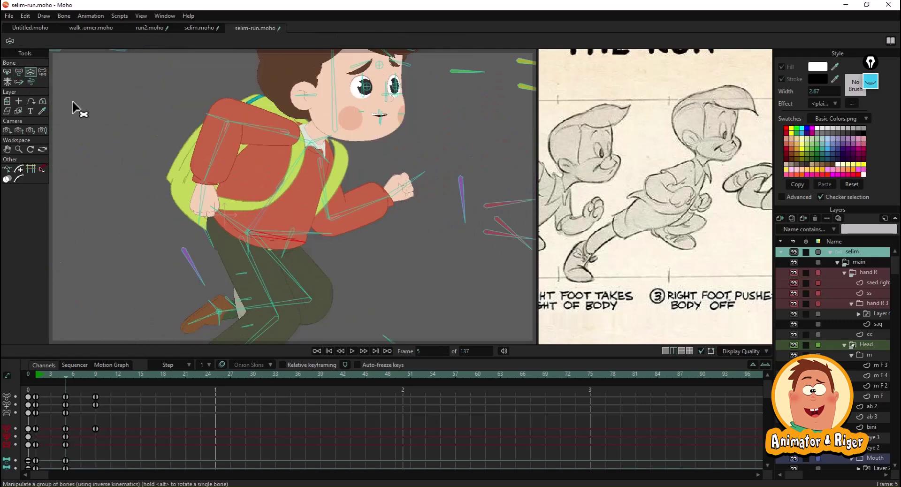
{"action": "left_click", "coordinate": [97, 374]}
{"action": "scroll", "coordinate": [292, 254], "scroll_direction": "down", "scroll_amount": 1}
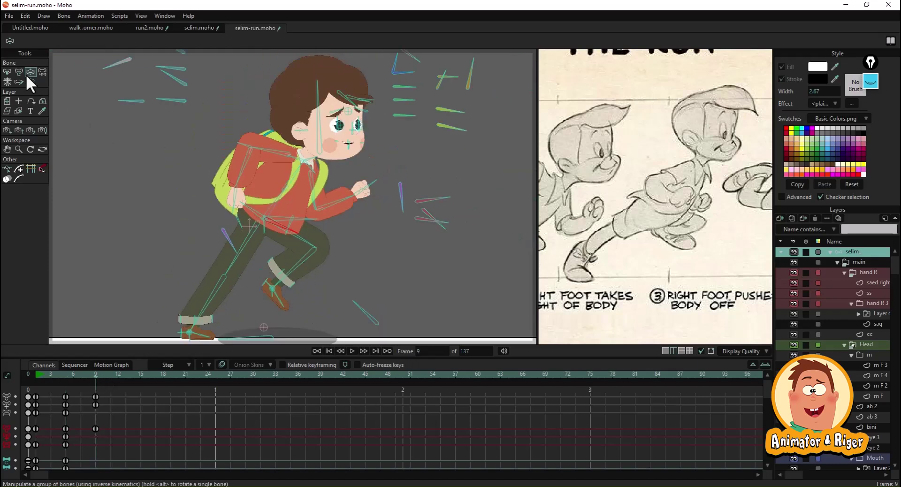
{"action": "left_click_drag", "start_coordinate": [271, 176], "coordinate": [296, 206]}
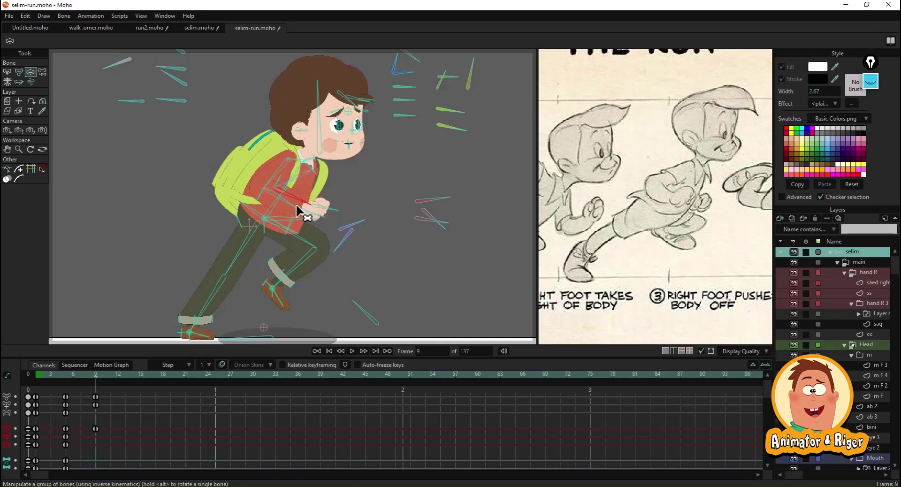
{"action": "scroll", "coordinate": [296, 206], "scroll_direction": "up", "scroll_amount": 2}
{"action": "left_click", "coordinate": [321, 124]}
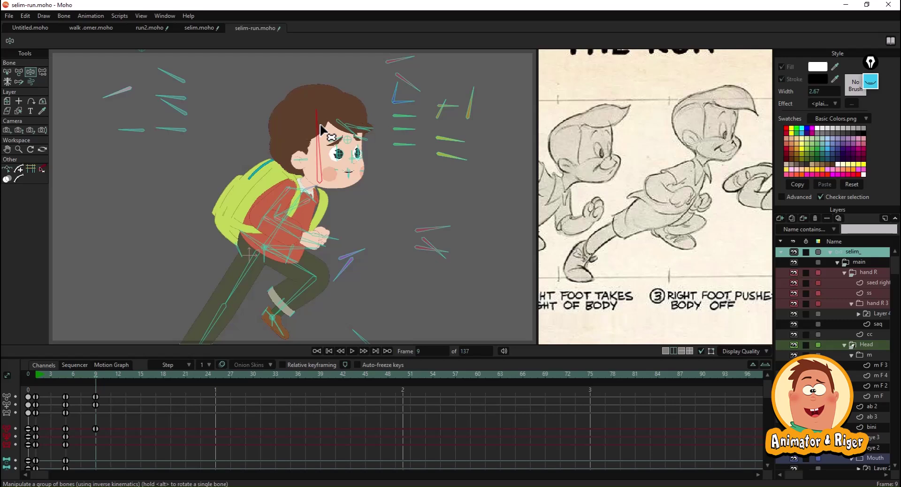
{"action": "left_click_drag", "start_coordinate": [345, 222], "coordinate": [358, 173]}
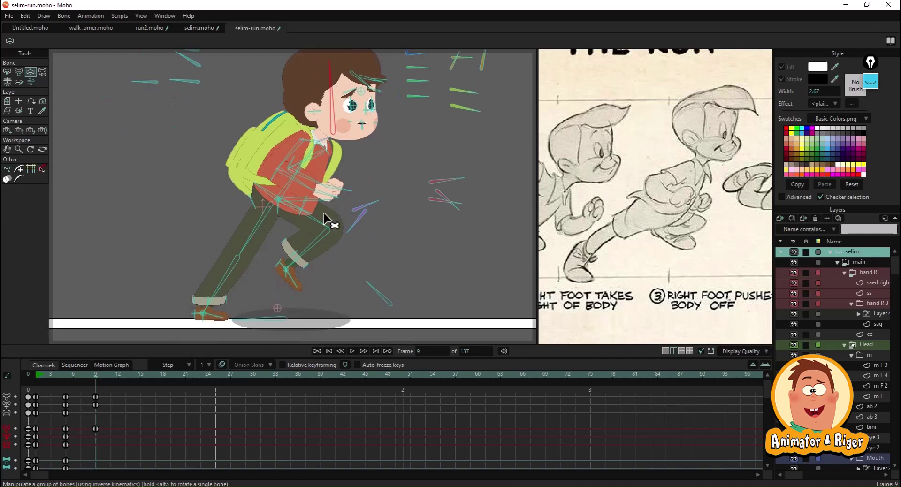
{"action": "scroll", "coordinate": [324, 215], "scroll_direction": "up", "scroll_amount": 1}
{"action": "scroll", "coordinate": [295, 196], "scroll_direction": "up", "scroll_amount": 2}
{"action": "left_click_drag", "start_coordinate": [303, 181], "coordinate": [270, 203]}
Step: At frame 9, rotate the shirt's front hem bone, and set the back hem bone to scale 0.8237 and angle 92.8197
{"action": "left_click_drag", "start_coordinate": [308, 258], "coordinate": [312, 239]}
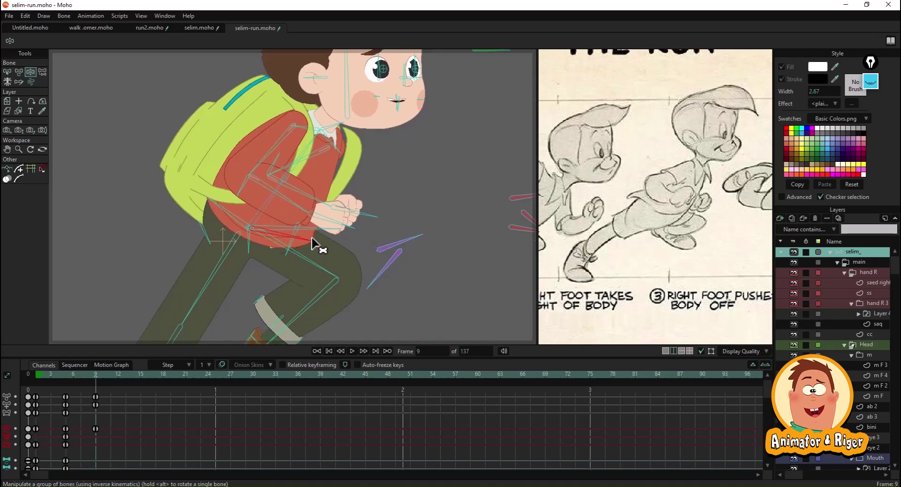
{"action": "left_click", "coordinate": [18, 71]}
{"action": "scroll", "coordinate": [310, 251], "scroll_direction": "up", "scroll_amount": 1}
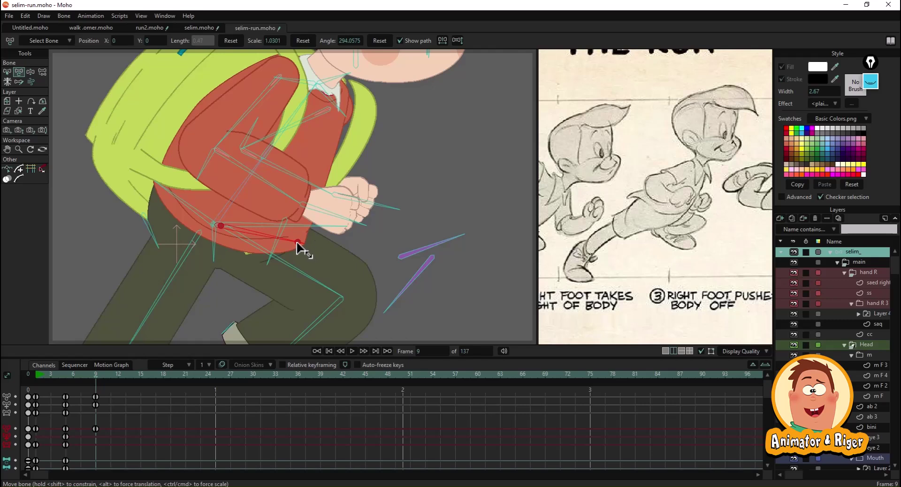
{"action": "left_click_drag", "start_coordinate": [298, 242], "coordinate": [213, 211]}
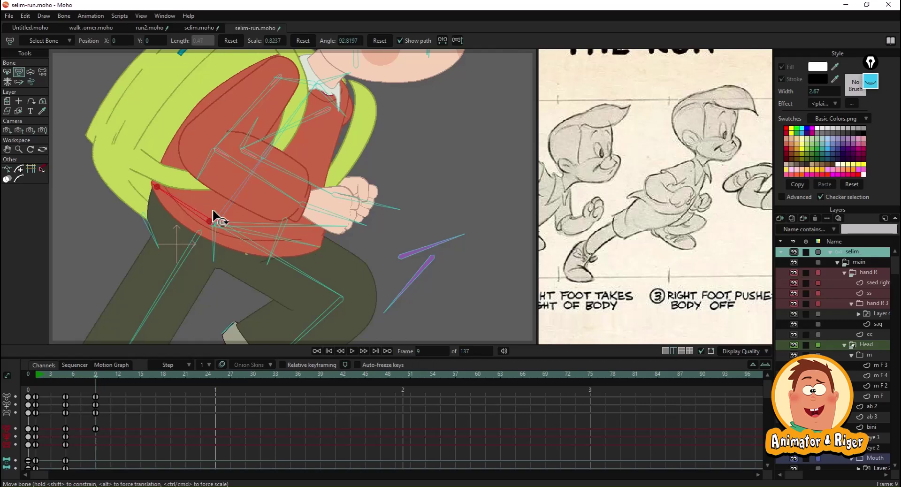
Step: At frame 9, lift the pushing leg's heel so only the toes touch the ground, and level the raised front foot
{"action": "scroll", "coordinate": [297, 242], "scroll_direction": "down", "scroll_amount": 2}
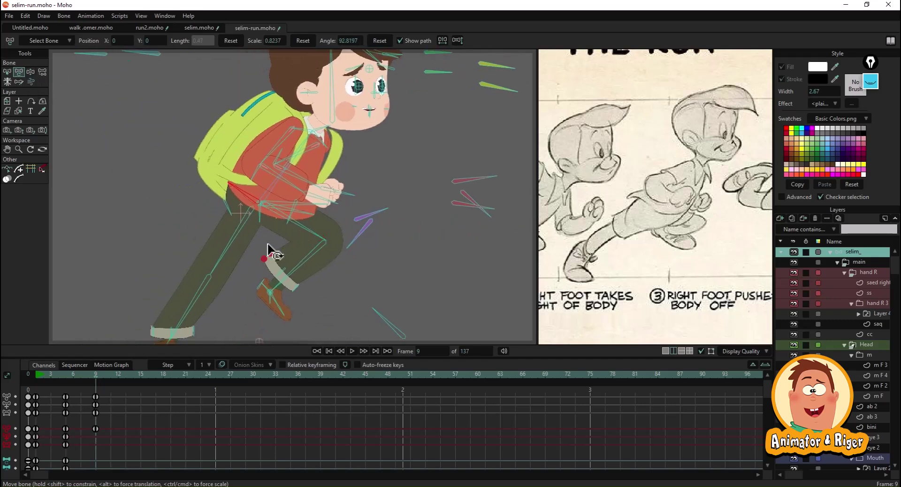
{"action": "left_click", "coordinate": [239, 247]}
{"action": "left_click", "coordinate": [30, 72]}
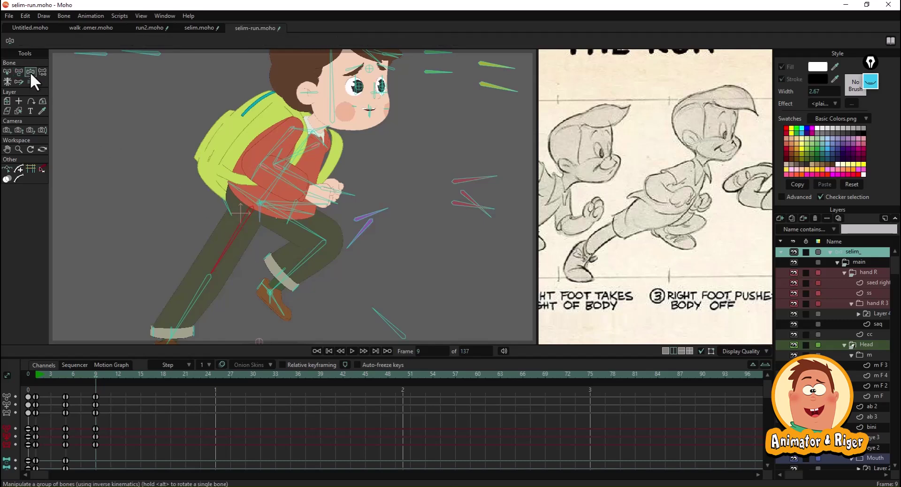
{"action": "scroll", "coordinate": [217, 226], "scroll_direction": "down", "scroll_amount": 2}
{"action": "left_click_drag", "start_coordinate": [214, 271], "coordinate": [193, 291]}
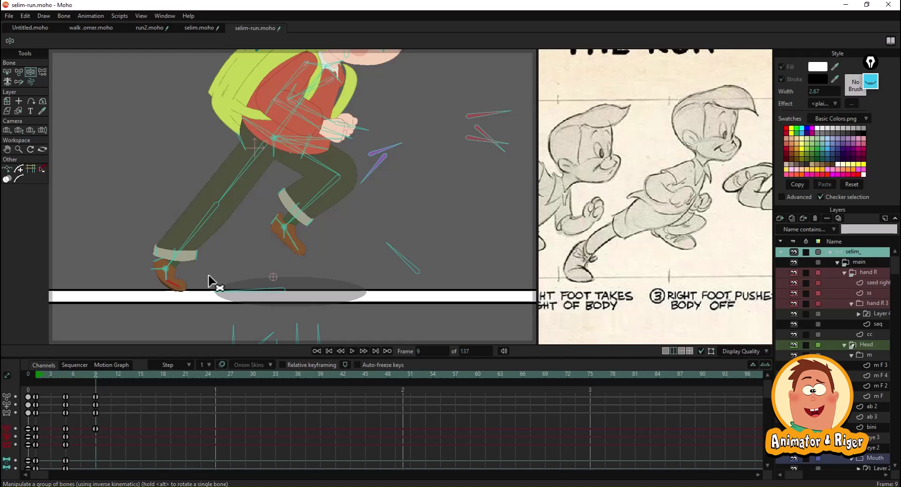
{"action": "scroll", "coordinate": [239, 280], "scroll_direction": "up", "scroll_amount": 2}
{"action": "left_click_drag", "start_coordinate": [290, 271], "coordinate": [319, 197]}
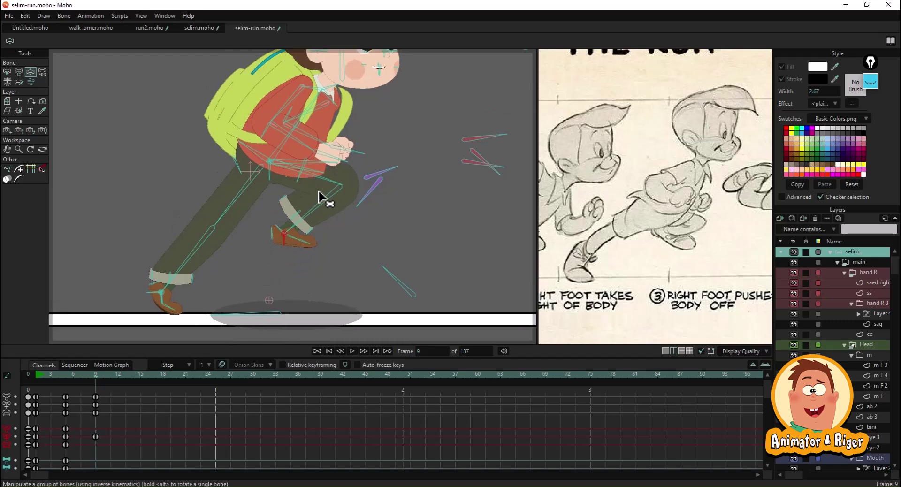
Step: At frame 9, rotate the raised leg's trouser cuff bone to an angle of 18.1839
{"action": "left_click", "coordinate": [19, 72]}
{"action": "scroll", "coordinate": [305, 247], "scroll_direction": "up", "scroll_amount": 2}
{"action": "left_click", "coordinate": [280, 197]}
{"action": "left_click_drag", "start_coordinate": [276, 193], "coordinate": [277, 209]}
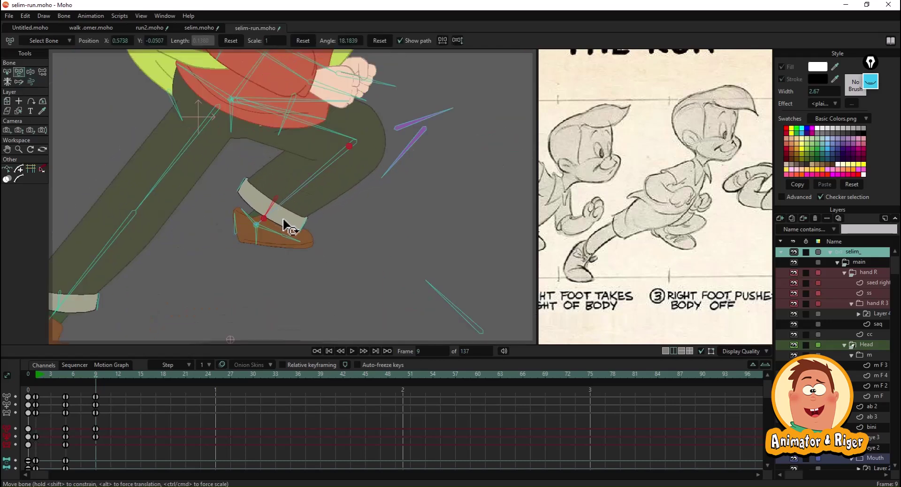
{"action": "scroll", "coordinate": [292, 228], "scroll_direction": "down", "scroll_amount": 3}
Step: At frame 13, swing the pushing leg up behind the body with its knee bent, following run chart pose 4
{"action": "left_click", "coordinate": [34, 72]}
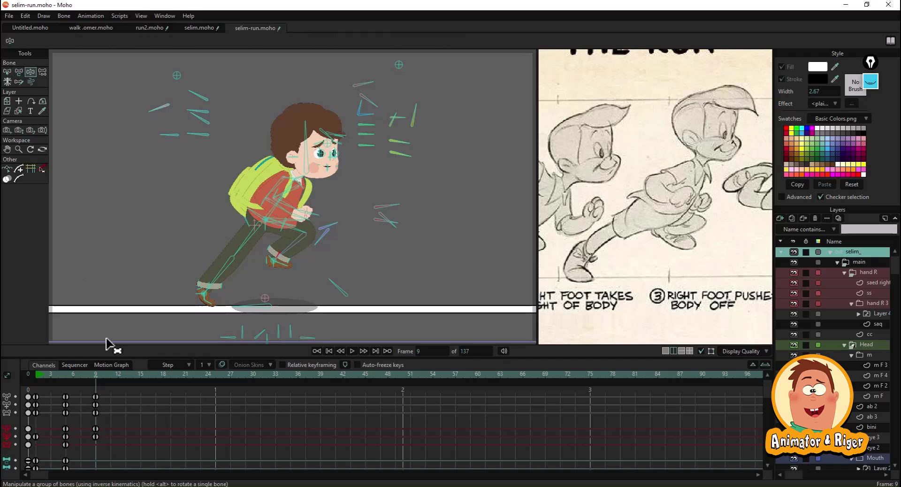
{"action": "left_click", "coordinate": [119, 377]}
{"action": "left_click_drag", "start_coordinate": [731, 268], "coordinate": [649, 254]}
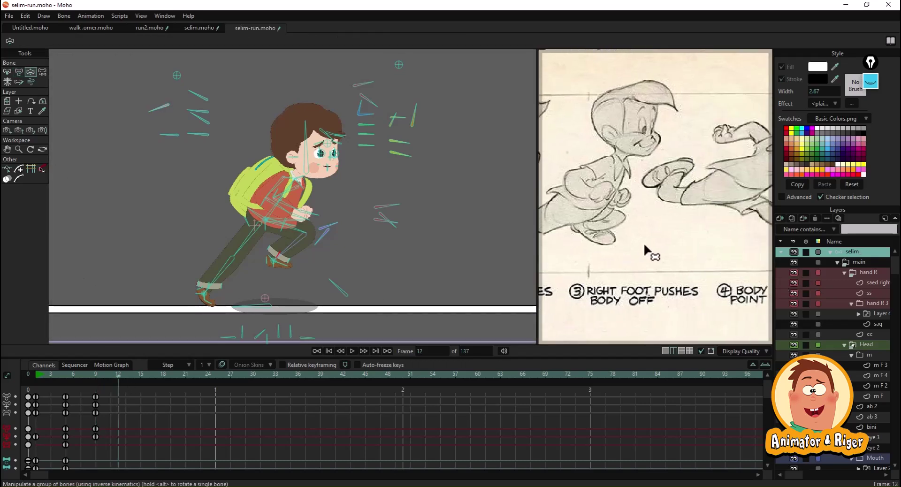
{"action": "scroll", "coordinate": [605, 253], "scroll_direction": "down", "scroll_amount": 2}
{"action": "left_click", "coordinate": [125, 374]}
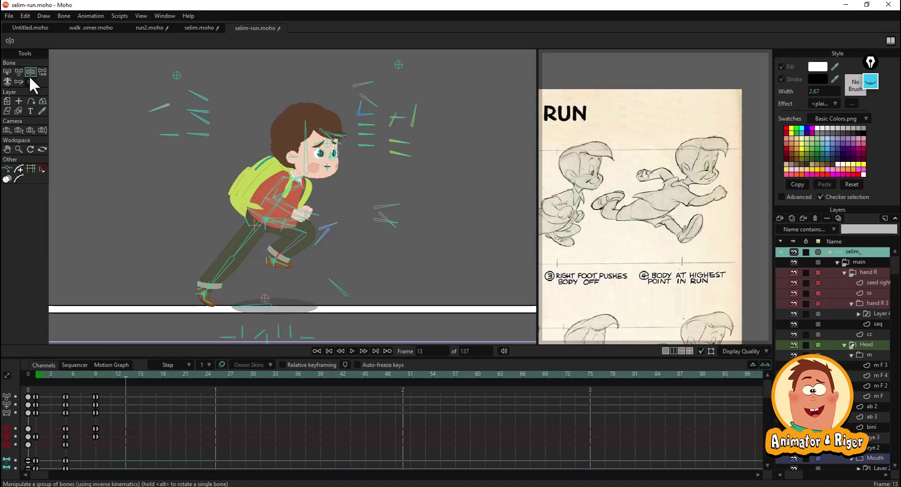
{"action": "left_click_drag", "start_coordinate": [238, 273], "coordinate": [200, 216]}
{"action": "scroll", "coordinate": [197, 263], "scroll_direction": "up", "scroll_amount": 2}
{"action": "key", "text": "ctrl+z"}
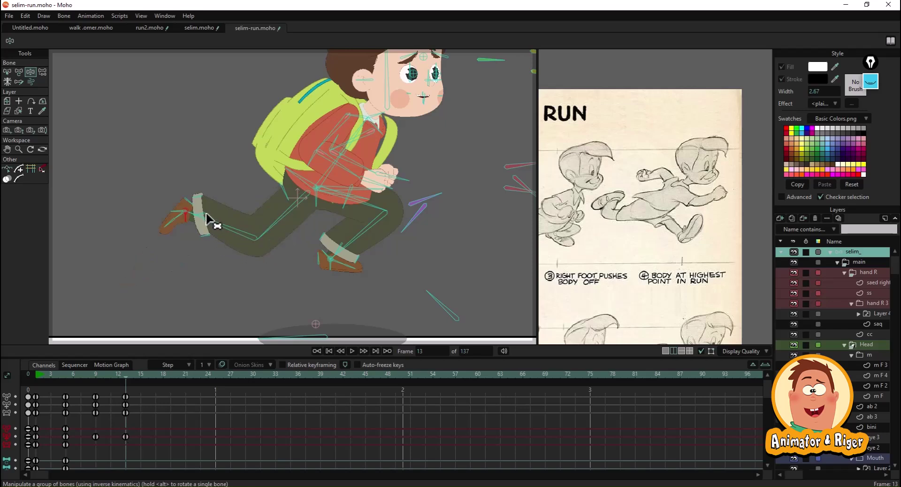
Step: At frame 13, stretch the front leg forward off the ground and tilt its foot with the toes up
{"action": "left_click_drag", "start_coordinate": [362, 237], "coordinate": [411, 285]}
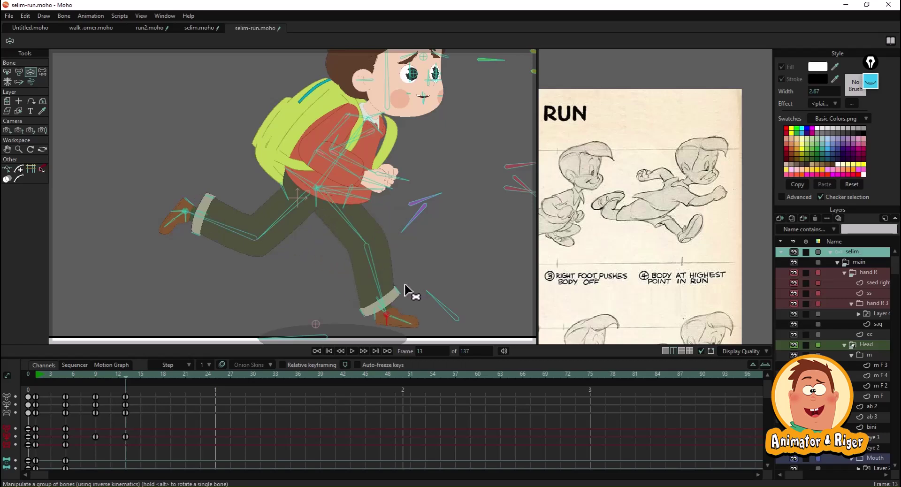
{"action": "left_click_drag", "start_coordinate": [360, 264], "coordinate": [400, 269]}
{"action": "left_click_drag", "start_coordinate": [366, 238], "coordinate": [346, 189]}
{"action": "left_click", "coordinate": [349, 314]}
{"action": "left_click_drag", "start_coordinate": [399, 212], "coordinate": [367, 189]}
{"action": "scroll", "coordinate": [394, 214], "scroll_direction": "up", "scroll_amount": 3}
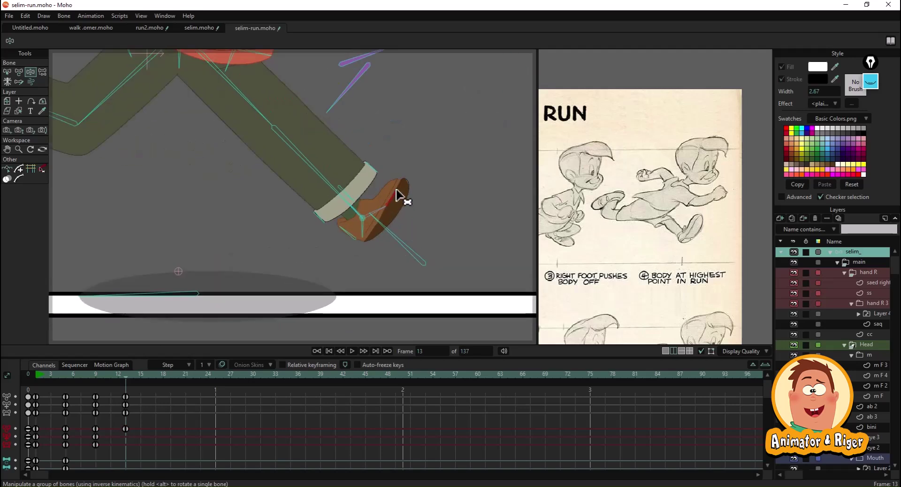
{"action": "scroll", "coordinate": [356, 244], "scroll_direction": "down", "scroll_amount": 3}
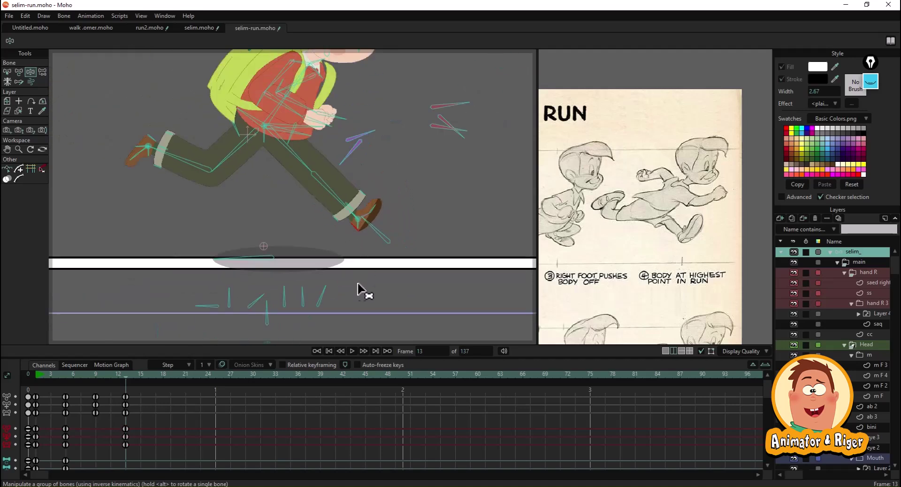
Step: At frame 13, extend one arm forward and swing the other arm back over the backpack
{"action": "scroll", "coordinate": [319, 226], "scroll_direction": "up", "scroll_amount": 3}
{"action": "left_click_drag", "start_coordinate": [305, 163], "coordinate": [515, 167]}
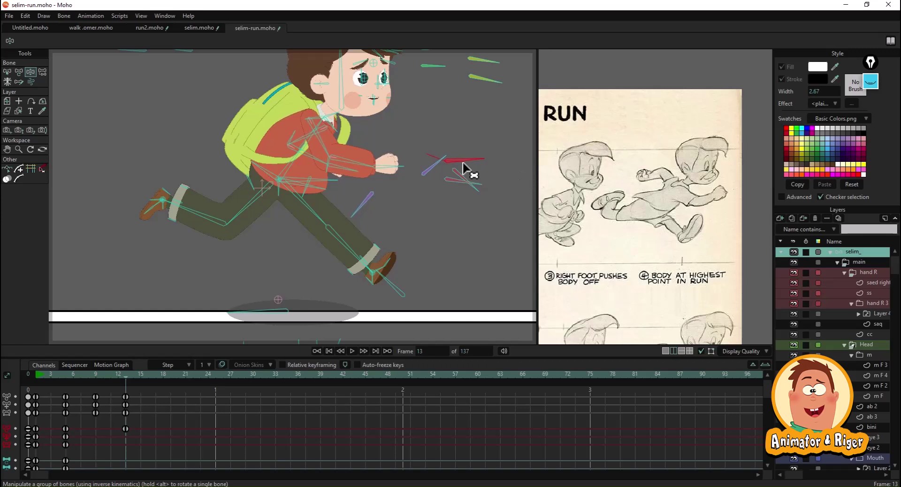
{"action": "left_click_drag", "start_coordinate": [330, 147], "coordinate": [245, 135]}
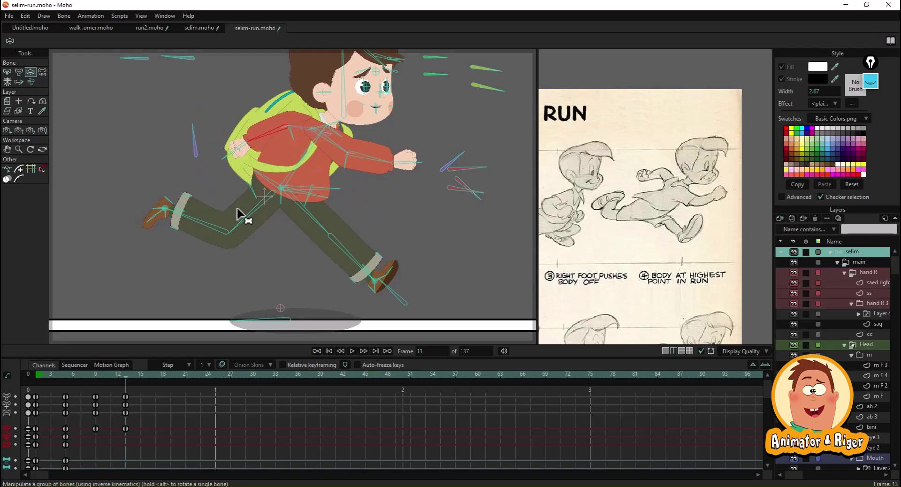
Step: At frame 1, move the hand L layer below kf 2, and reselect the selim_ layer at frame 22
{"action": "left_click", "coordinate": [35, 374]}
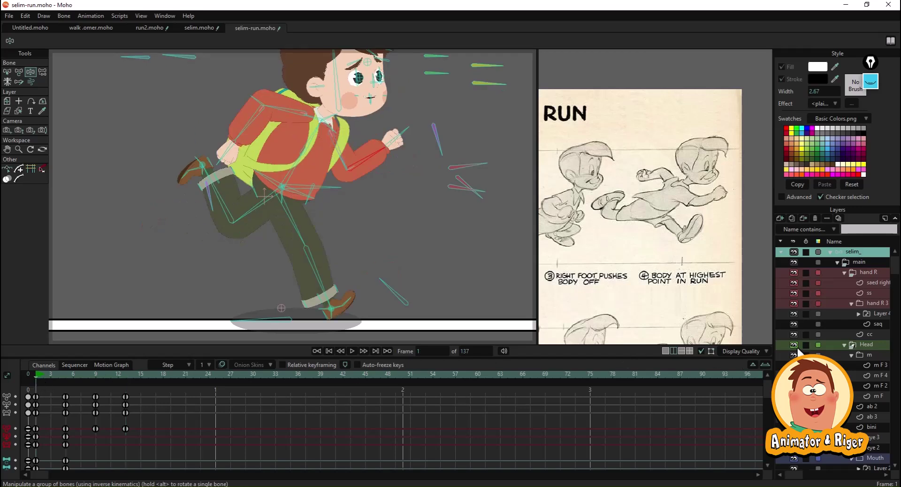
{"action": "left_click", "coordinate": [844, 345]}
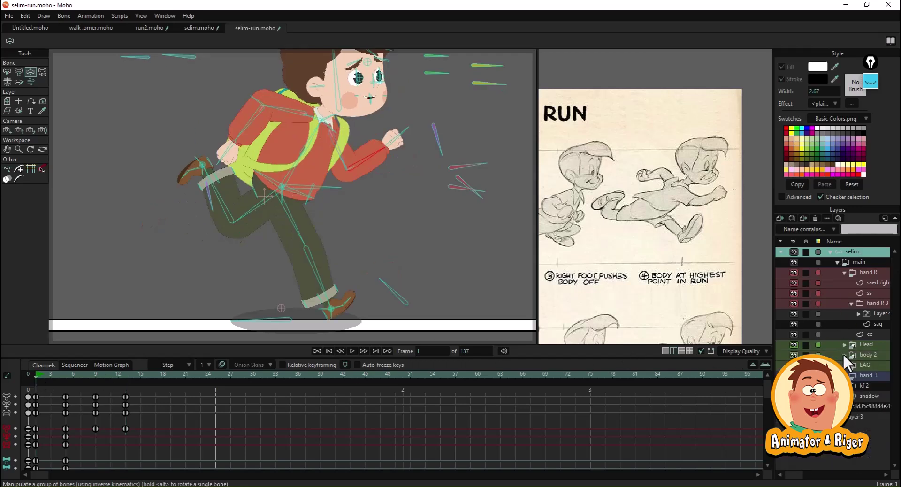
{"action": "left_click", "coordinate": [859, 378]}
{"action": "left_click_drag", "start_coordinate": [872, 390], "coordinate": [871, 390]}
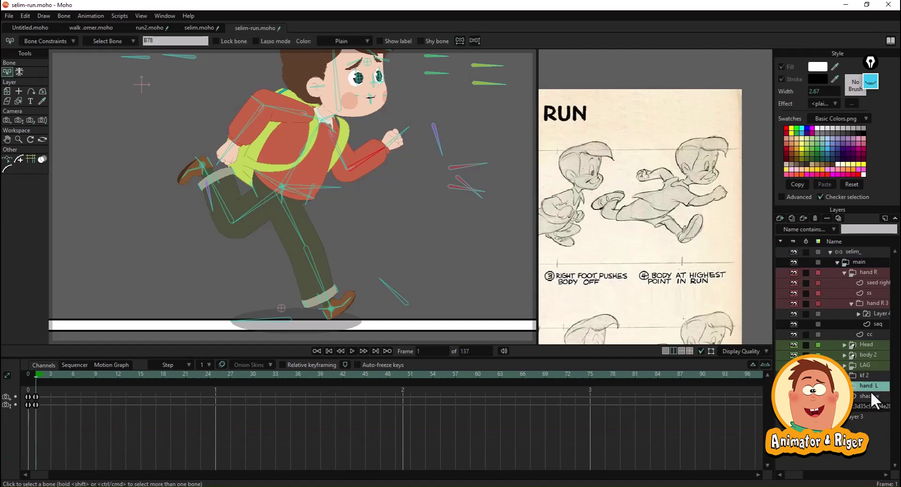
{"action": "left_click_drag", "start_coordinate": [173, 374], "coordinate": [190, 374]}
{"action": "left_click", "coordinate": [852, 252]}
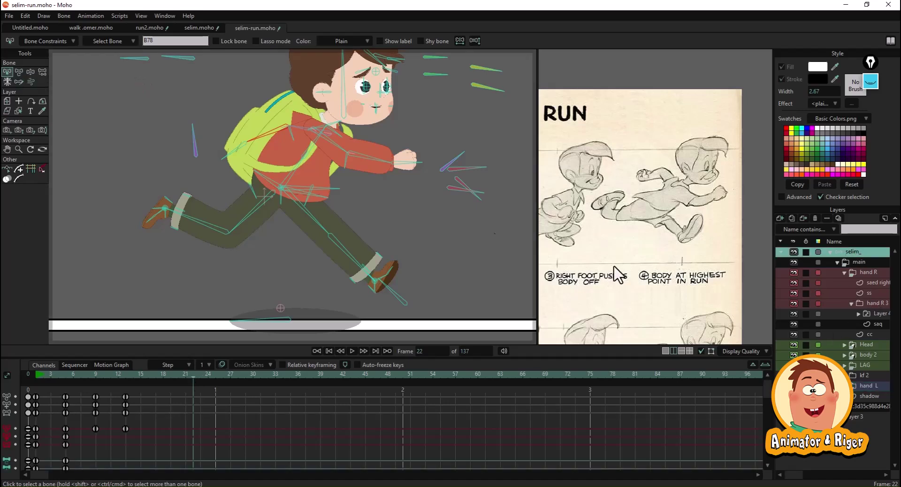
Step: At frame 22, swing the rear arm back so its hand reaches out behind the backpack
{"action": "left_click", "coordinate": [30, 71]}
{"action": "scroll", "coordinate": [280, 139], "scroll_direction": "up", "scroll_amount": 4}
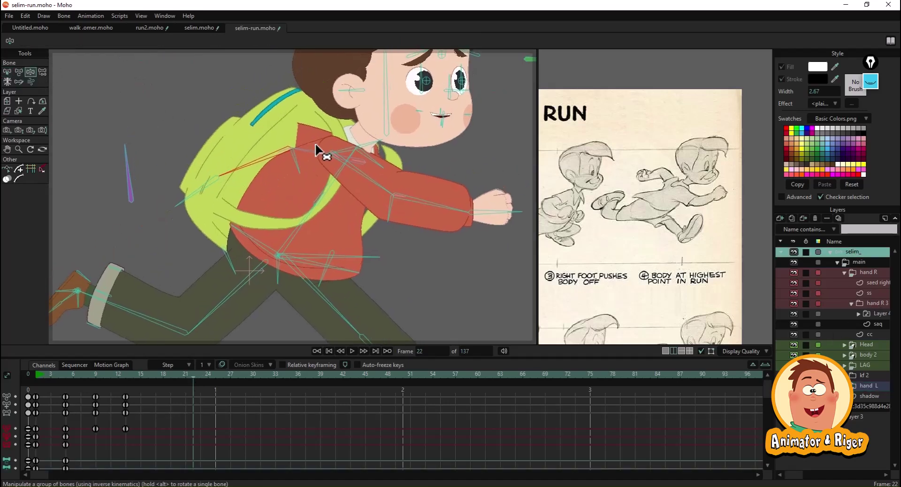
{"action": "left_click", "coordinate": [306, 151]}
{"action": "left_click_drag", "start_coordinate": [310, 154], "coordinate": [250, 137]}
{"action": "scroll", "coordinate": [324, 190], "scroll_direction": "down", "scroll_amount": 3}
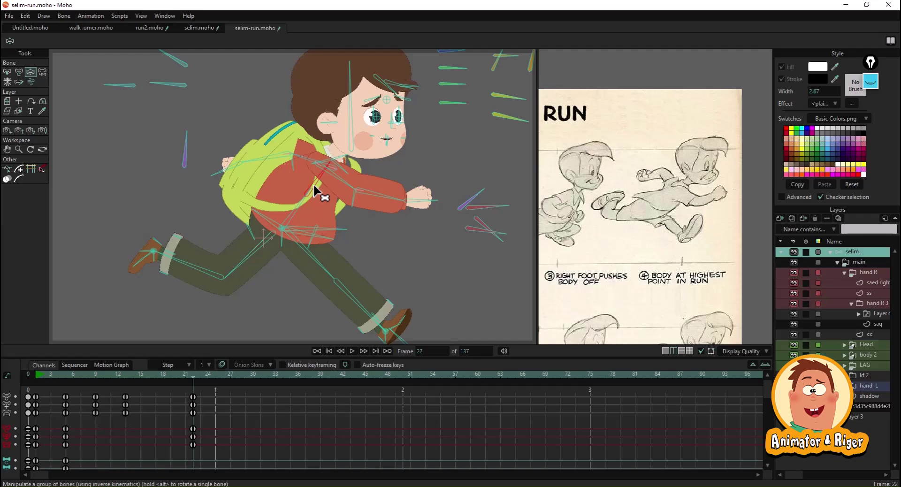
Step: At frame 22, adjust the shoulder and upper arm bones so the rear arm extends farther back and the front arm reaches lower
{"action": "scroll", "coordinate": [314, 178], "scroll_direction": "up", "scroll_amount": 2}
{"action": "scroll", "coordinate": [340, 163], "scroll_direction": "up", "scroll_amount": 2}
{"action": "left_click", "coordinate": [269, 159]}
{"action": "scroll", "coordinate": [240, 167], "scroll_direction": "up", "scroll_amount": 2}
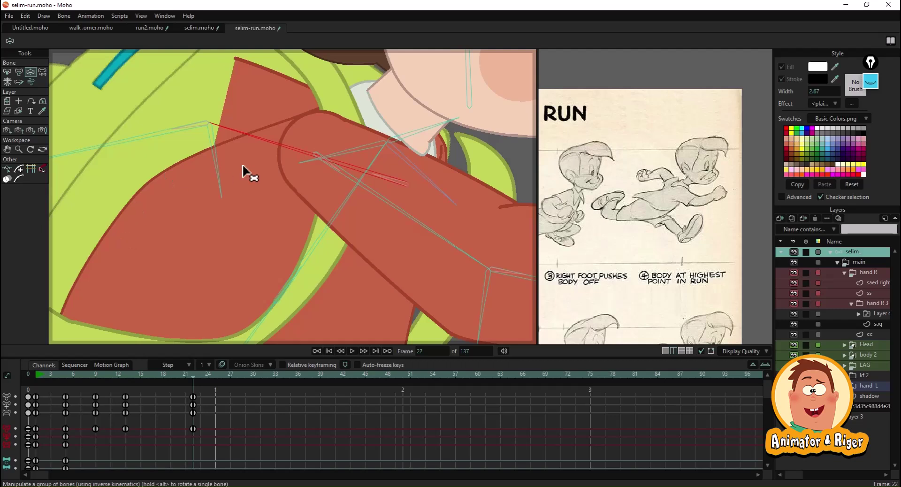
{"action": "left_click_drag", "start_coordinate": [401, 162], "coordinate": [368, 195]}
{"action": "scroll", "coordinate": [366, 150], "scroll_direction": "down", "scroll_amount": 2}
{"action": "scroll", "coordinate": [358, 206], "scroll_direction": "down", "scroll_amount": 2}
{"action": "scroll", "coordinate": [356, 204], "scroll_direction": "up", "scroll_amount": 2}
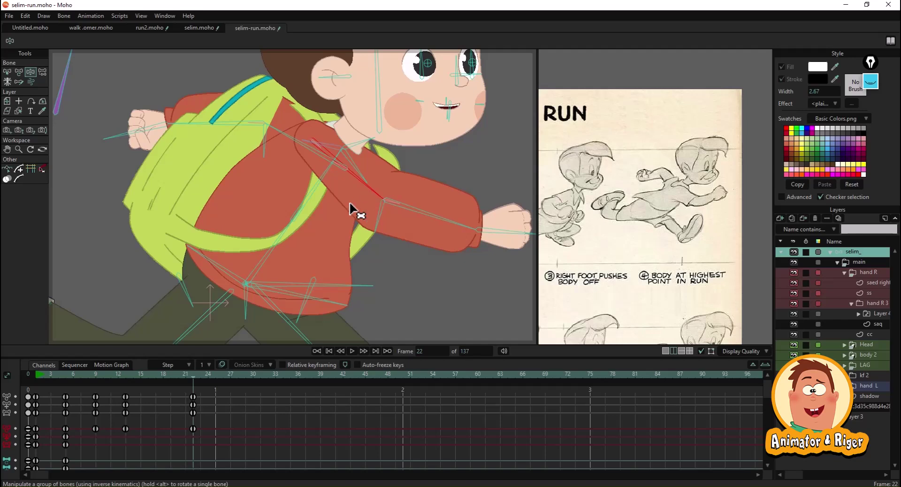
{"action": "scroll", "coordinate": [353, 220], "scroll_direction": "down", "scroll_amount": 1}
{"action": "left_click_drag", "start_coordinate": [304, 163], "coordinate": [303, 166]}
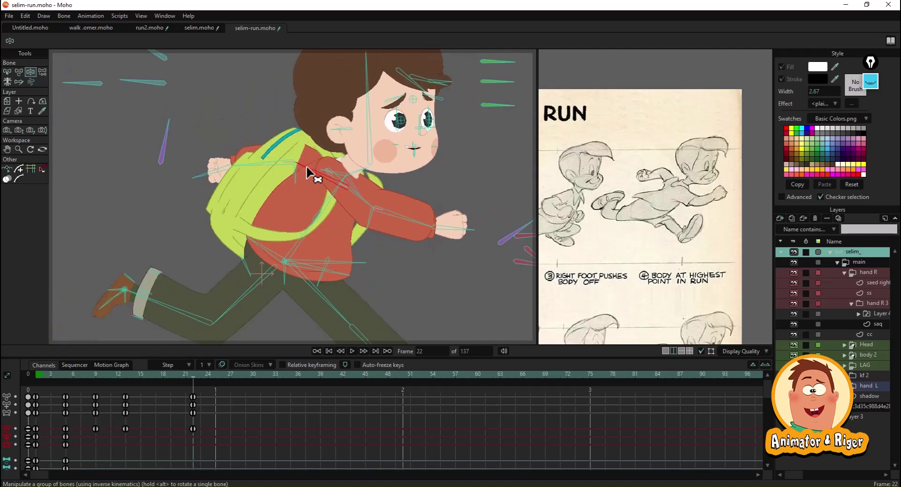
Step: At frame 22, adjust the front arm's shoulder bone slightly where it joins the torso
{"action": "scroll", "coordinate": [371, 229], "scroll_direction": "down", "scroll_amount": 2}
{"action": "scroll", "coordinate": [466, 227], "scroll_direction": "up", "scroll_amount": 1}
{"action": "left_click", "coordinate": [463, 227]}
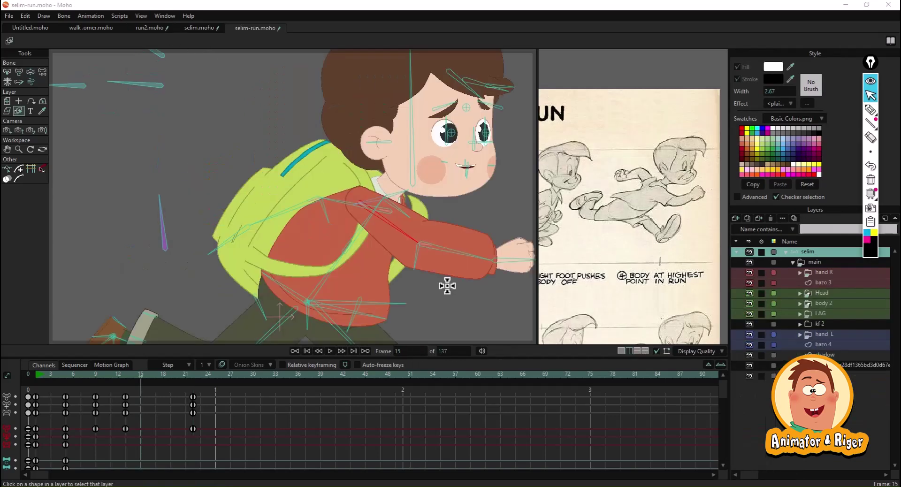
{"action": "scroll", "coordinate": [447, 284], "scroll_direction": "down", "scroll_amount": 3}
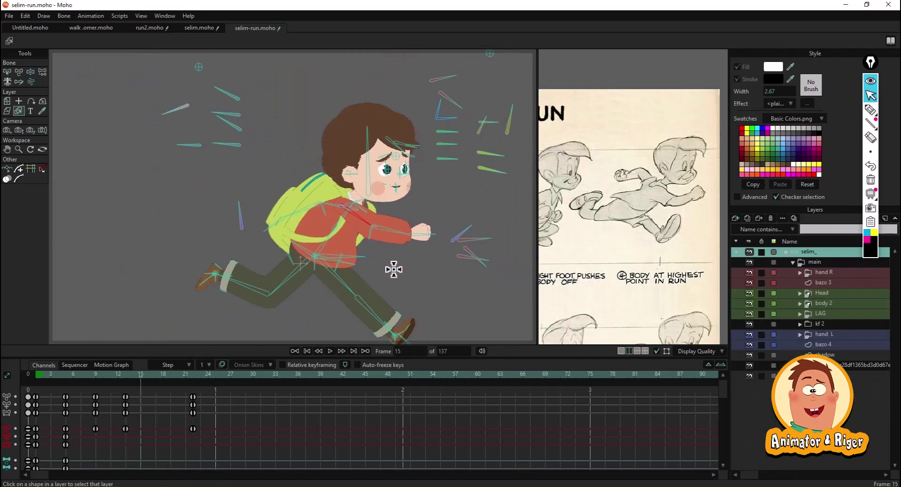
{"action": "left_click", "coordinate": [193, 374]}
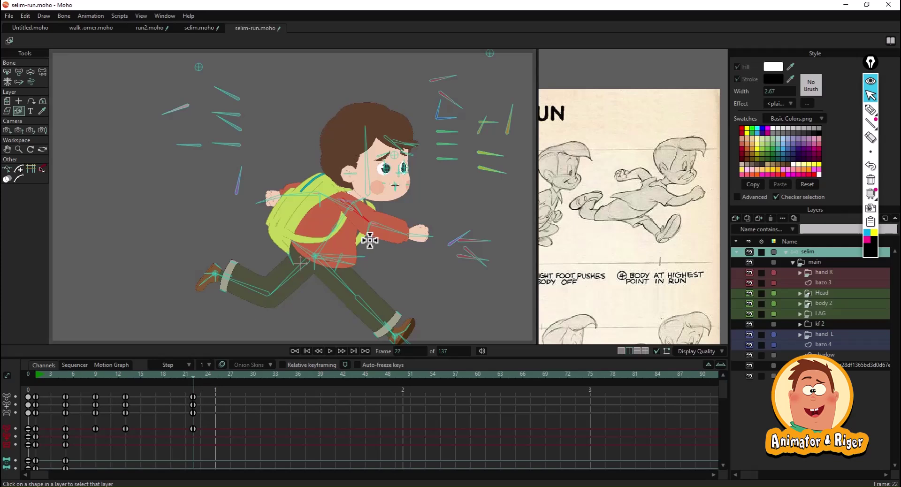
{"action": "scroll", "coordinate": [370, 239], "scroll_direction": "up", "scroll_amount": 3}
{"action": "left_click", "coordinate": [30, 72]}
{"action": "scroll", "coordinate": [347, 213], "scroll_direction": "up", "scroll_amount": 3}
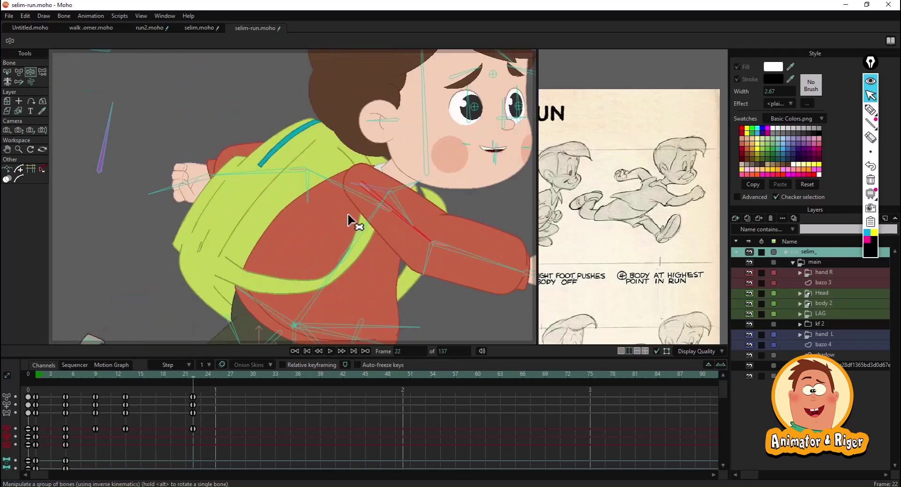
{"action": "left_click_drag", "start_coordinate": [362, 192], "coordinate": [361, 176]}
{"action": "scroll", "coordinate": [351, 196], "scroll_direction": "down", "scroll_amount": 3}
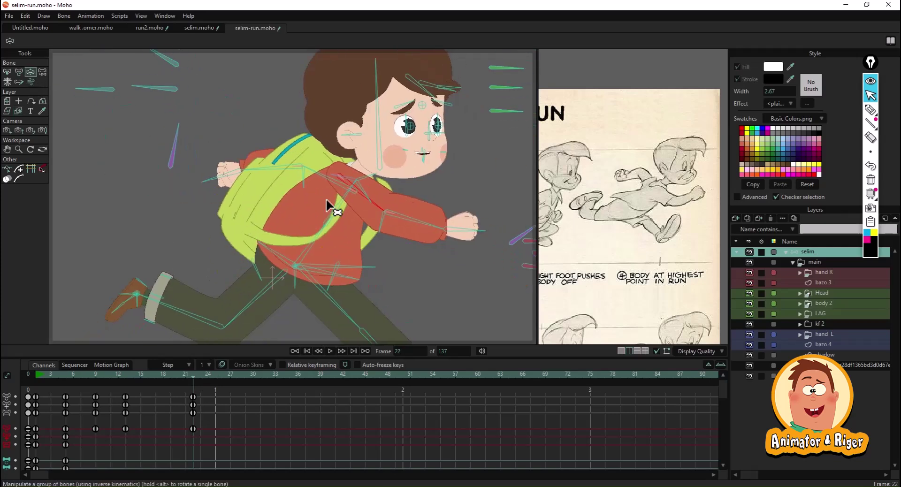
{"action": "scroll", "coordinate": [319, 211], "scroll_direction": "up", "scroll_amount": 2}
{"action": "scroll", "coordinate": [315, 183], "scroll_direction": "down", "scroll_amount": 5}
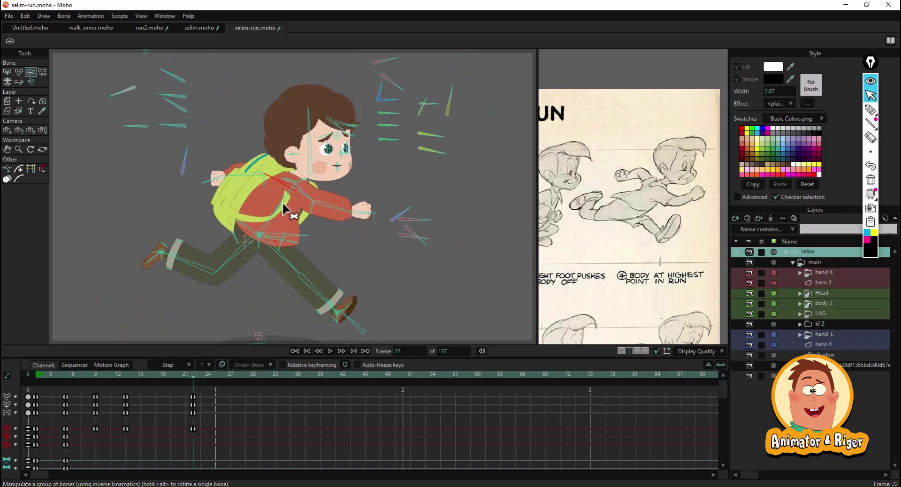
Step: At frame 22, rotate the rear arm's shoulder bone so the arm tucks farther behind the backpack
{"action": "left_click_drag", "start_coordinate": [581, 245], "coordinate": [544, 244]}
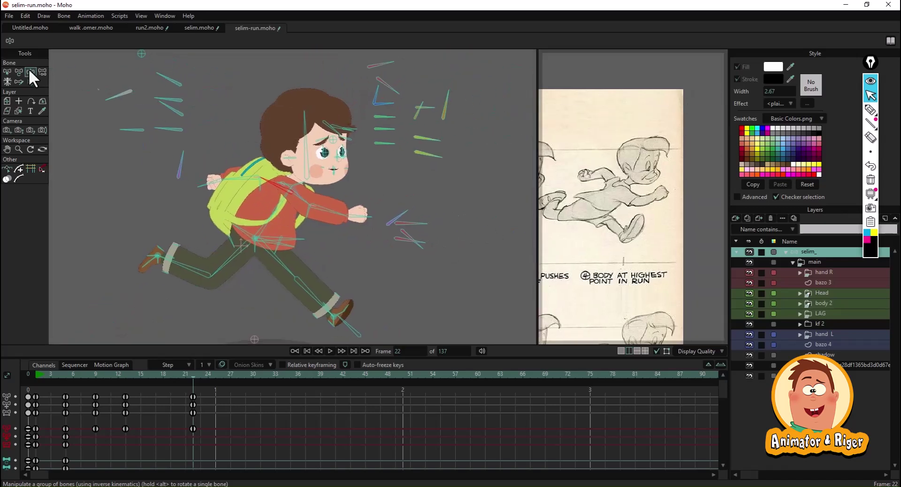
{"action": "scroll", "coordinate": [316, 225], "scroll_direction": "up", "scroll_amount": 2}
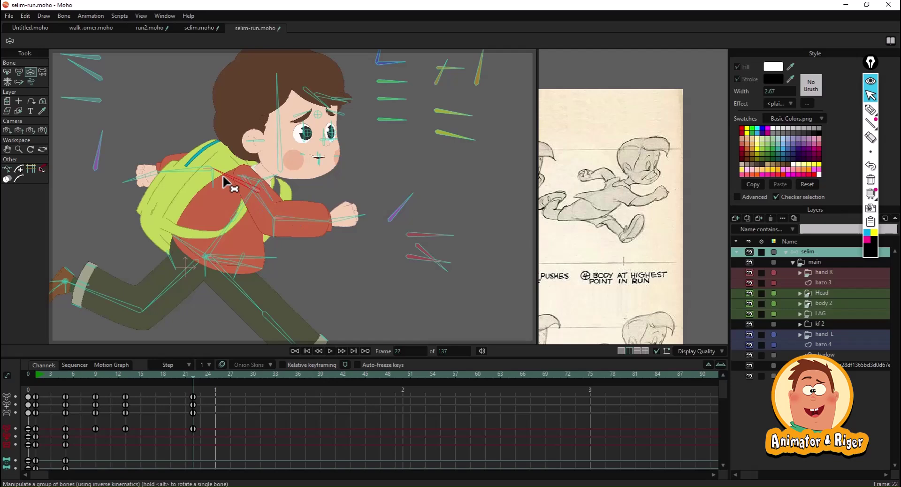
{"action": "left_click_drag", "start_coordinate": [224, 175], "coordinate": [228, 186]}
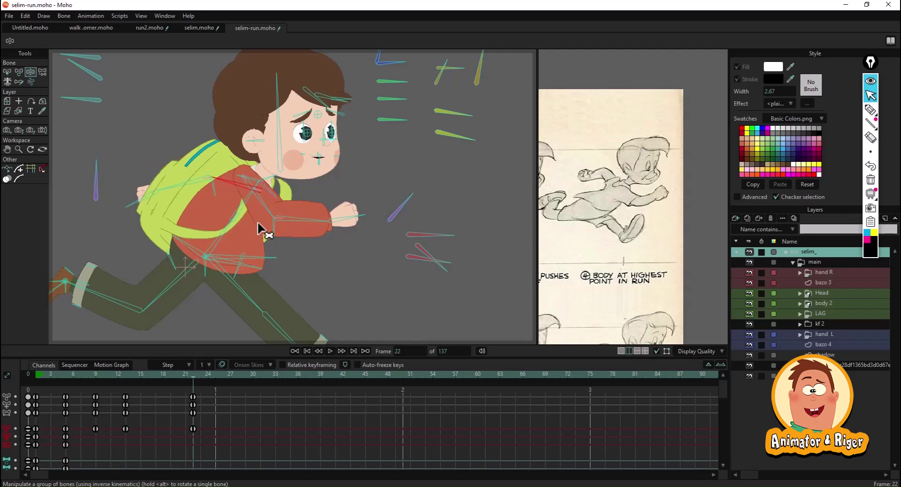
{"action": "left_click_drag", "start_coordinate": [256, 223], "coordinate": [319, 234]}
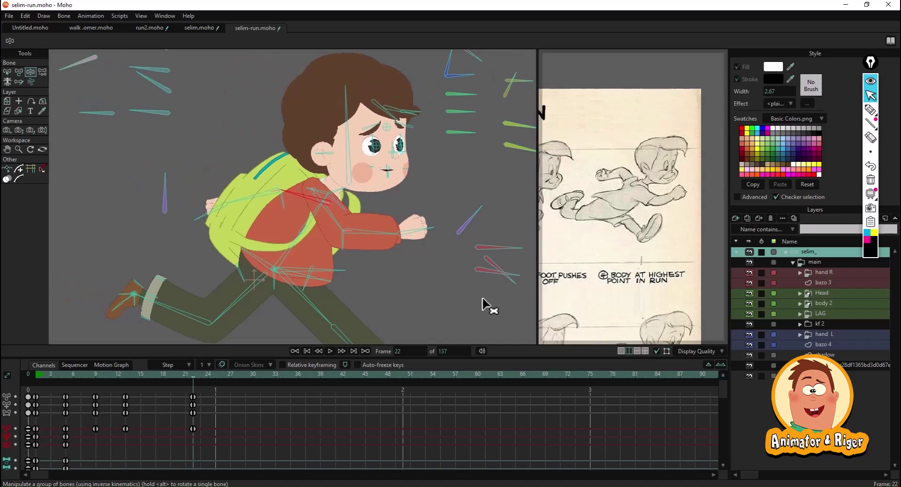
Step: At frame 22, bend the front leg at the knee and bring its foot down in a forward reach
{"action": "scroll", "coordinate": [481, 306], "scroll_direction": "down", "scroll_amount": 3}
{"action": "left_click", "coordinate": [362, 256]}
{"action": "left_click_drag", "start_coordinate": [360, 256], "coordinate": [368, 256]}
{"action": "left_click_drag", "start_coordinate": [297, 207], "coordinate": [326, 197]}
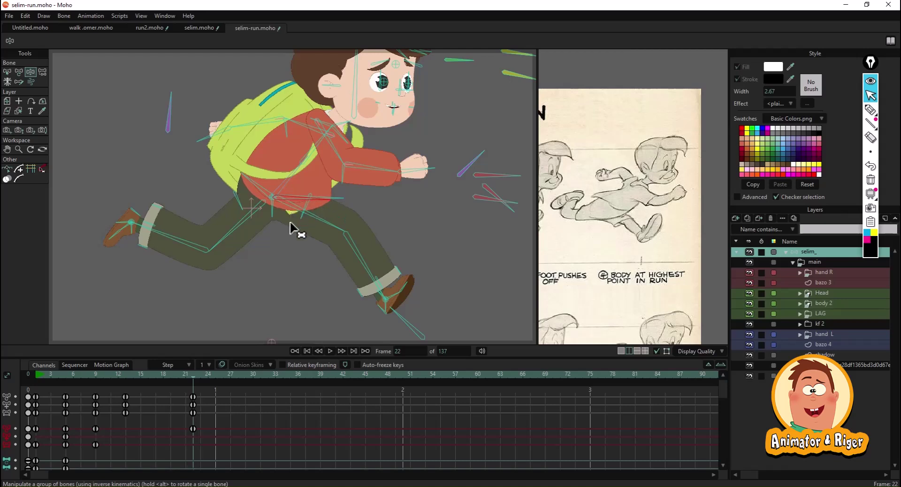
Step: At frame 22, lift the rear foot high behind the character and fine-tune the front foot
{"action": "left_click_drag", "start_coordinate": [241, 248], "coordinate": [125, 175]}
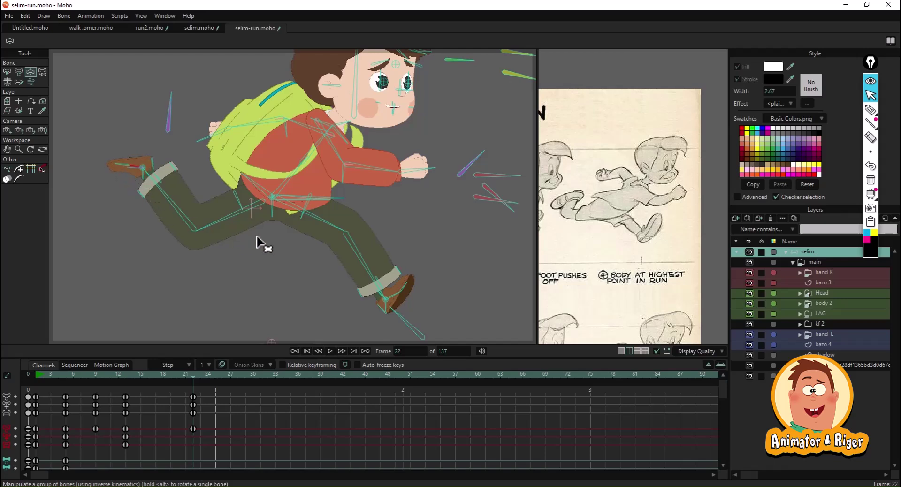
{"action": "left_click_drag", "start_coordinate": [256, 236], "coordinate": [259, 238]}
{"action": "left_click", "coordinate": [267, 218]}
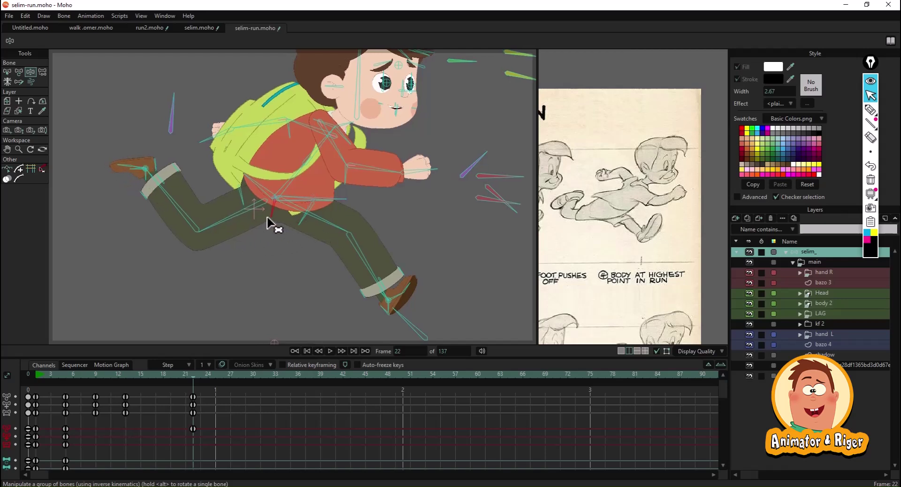
{"action": "left_click", "coordinate": [371, 264]}
{"action": "scroll", "coordinate": [371, 268], "scroll_direction": "down", "scroll_amount": 3}
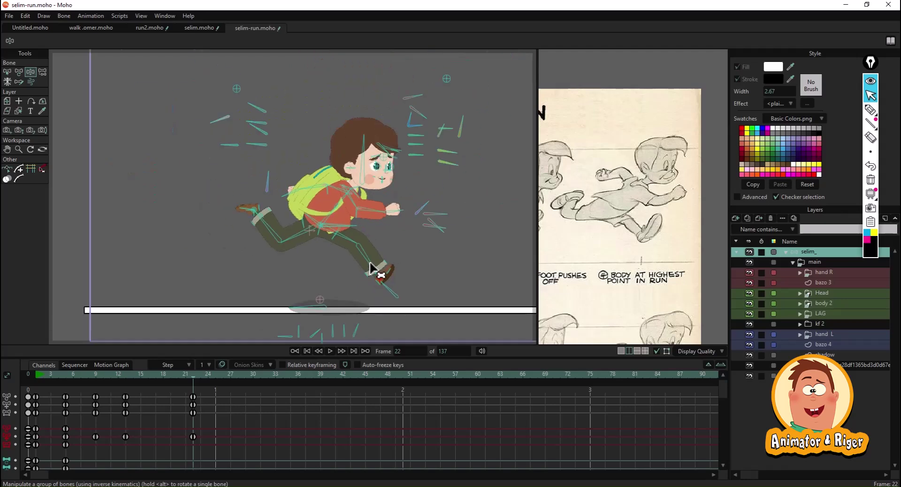
{"action": "left_click_drag", "start_coordinate": [375, 268], "coordinate": [370, 274]}
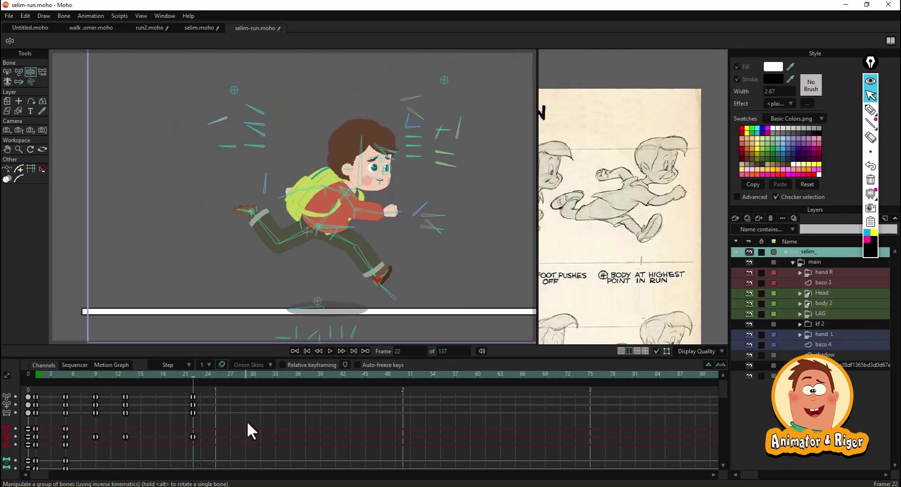
Step: Move the frame 22 keyframes to frame 17, check the run's motion, and shift them onto frame 13
{"action": "left_click_drag", "start_coordinate": [219, 394], "coordinate": [160, 483]}
{"action": "left_click", "coordinate": [153, 375]}
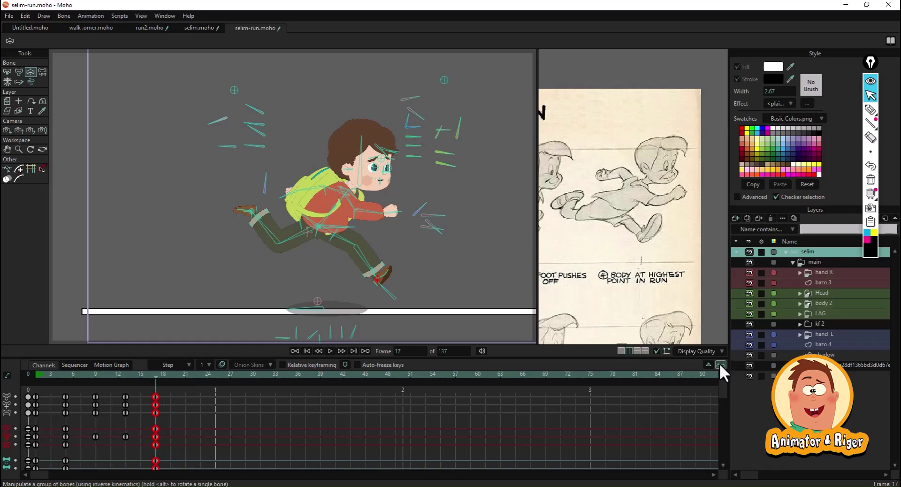
{"action": "left_click", "coordinate": [35, 376]}
{"action": "key", "text": "space"}
{"action": "left_click", "coordinate": [58, 376]}
{"action": "left_click_drag", "start_coordinate": [58, 375], "coordinate": [122, 384]}
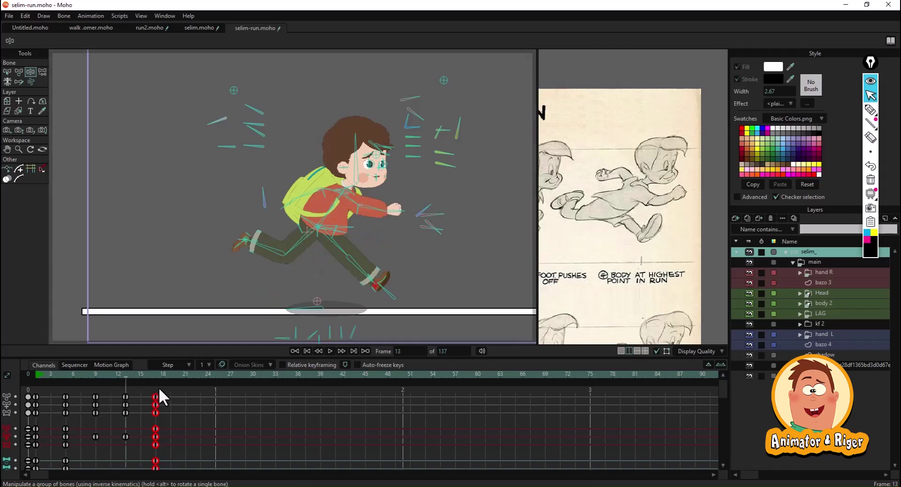
{"action": "left_click_drag", "start_coordinate": [156, 409], "coordinate": [125, 415]}
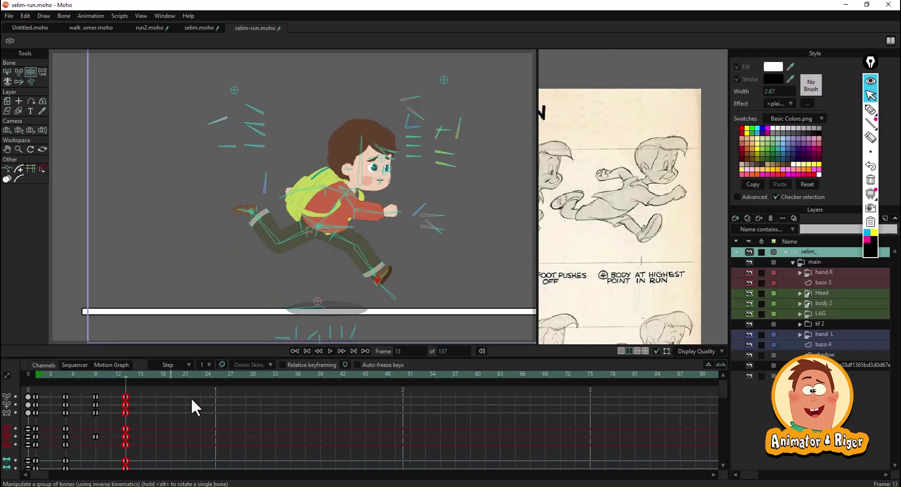
Step: Scrub through the run on the main layer, then compare selim_'s frame 13 pose with reference drawing 5
{"action": "left_click", "coordinate": [815, 262]}
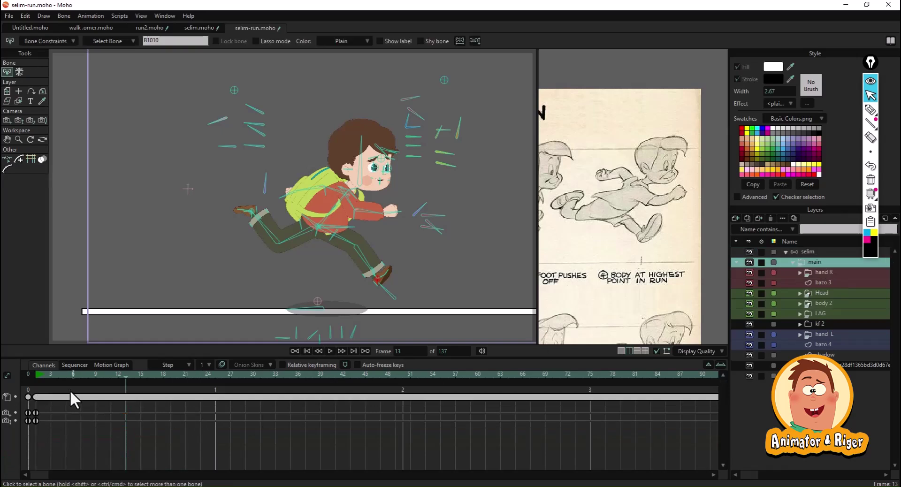
{"action": "left_click_drag", "start_coordinate": [35, 372], "coordinate": [140, 384]}
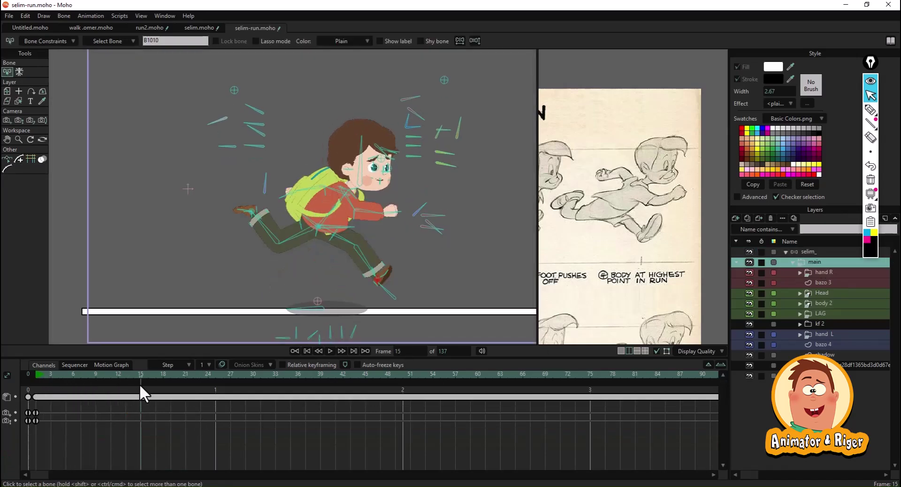
{"action": "left_click", "coordinate": [806, 251]}
{"action": "left_click_drag", "start_coordinate": [609, 313], "coordinate": [663, 242]}
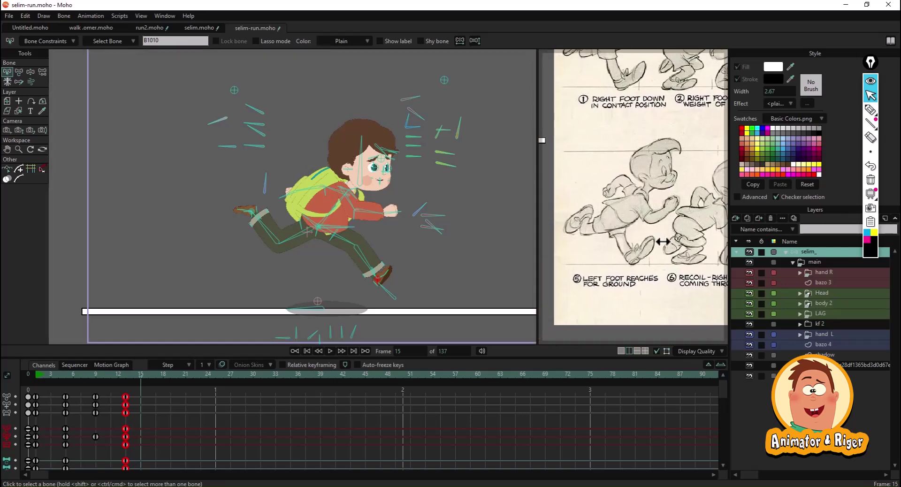
{"action": "mouse_move", "coordinate": [122, 375]}
{"action": "left_mouse_down"}
{"action": "mouse_move", "coordinate": [33, 387]}
{"action": "mouse_move", "coordinate": [86, 374]}
{"action": "mouse_move", "coordinate": [126, 378]}
{"action": "left_mouse_up"}
{"action": "left_click", "coordinate": [44, 406]}
{"action": "scroll", "coordinate": [390, 249], "scroll_direction": "up", "scroll_amount": 3}
{"action": "left_click_drag", "start_coordinate": [390, 250], "coordinate": [389, 269]}
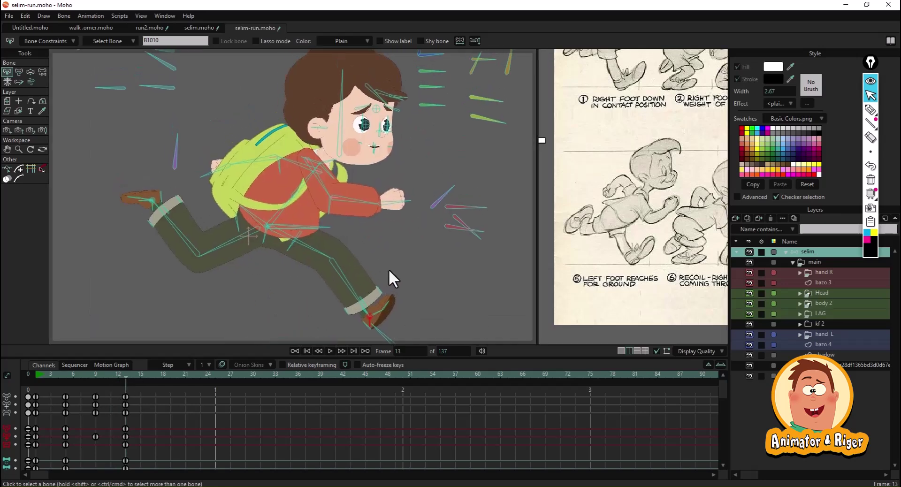
{"action": "left_click", "coordinate": [30, 73]}
{"action": "scroll", "coordinate": [260, 264], "scroll_direction": "up", "scroll_amount": 4}
{"action": "left_click_drag", "start_coordinate": [261, 264], "coordinate": [319, 224]}
{"action": "scroll", "coordinate": [320, 230], "scroll_direction": "down", "scroll_amount": 5}
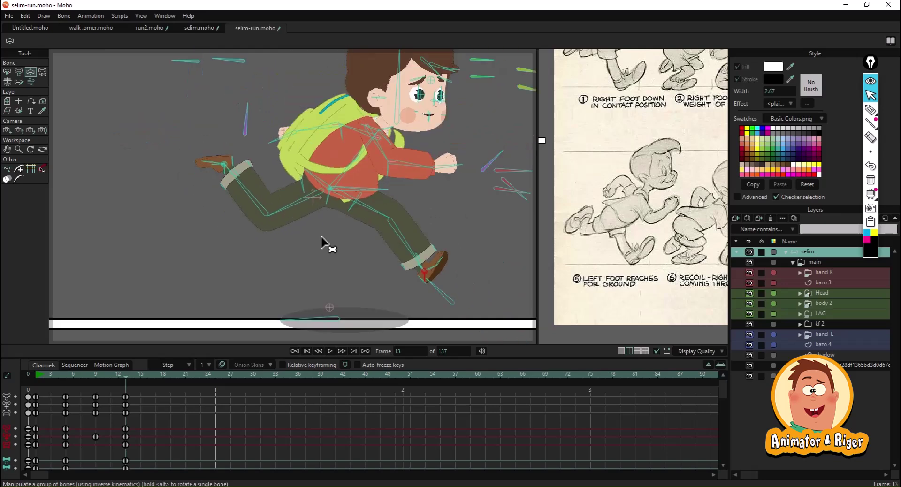
Step: Turn on onion skins, remove the onion marker at frame 27, and return to frame 1
{"action": "left_click", "coordinate": [36, 374]}
{"action": "left_click", "coordinate": [222, 365]}
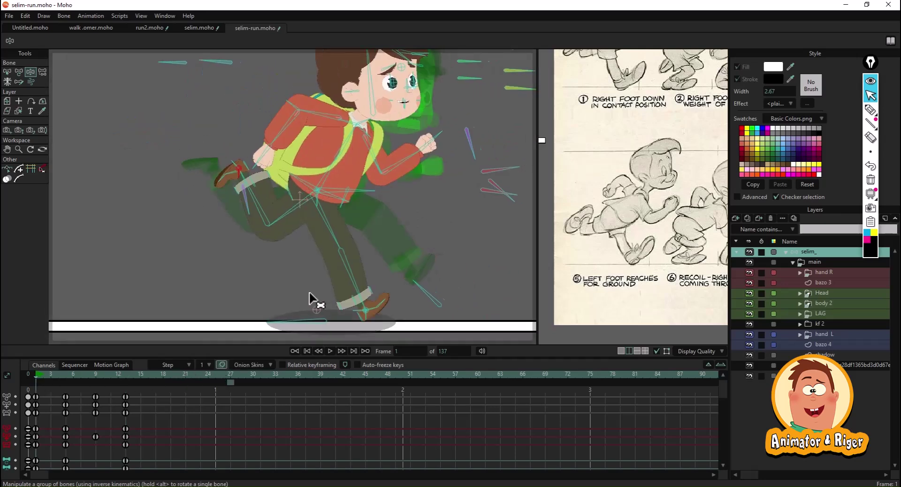
{"action": "left_click", "coordinate": [230, 382]}
{"action": "left_click_drag", "start_coordinate": [58, 373], "coordinate": [34, 373]}
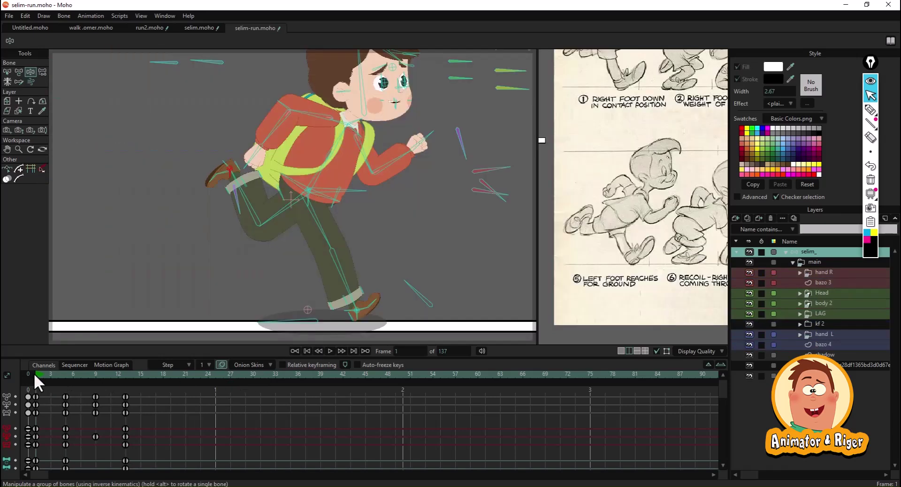
Step: Set an onion skin marker on frame 1 and go to frame 5 to compare the leg poses
{"action": "scroll", "coordinate": [274, 270], "scroll_direction": "down", "scroll_amount": 2}
{"action": "scroll", "coordinate": [612, 251], "scroll_direction": "up", "scroll_amount": 1}
{"action": "mouse_move", "coordinate": [613, 251]}
{"action": "left_mouse_down"}
{"action": "mouse_move", "coordinate": [628, 302]}
{"action": "mouse_move", "coordinate": [666, 315]}
{"action": "left_mouse_up"}
{"action": "scroll", "coordinate": [458, 262], "scroll_direction": "up", "scroll_amount": 2}
{"action": "scroll", "coordinate": [320, 302], "scroll_direction": "up", "scroll_amount": 2}
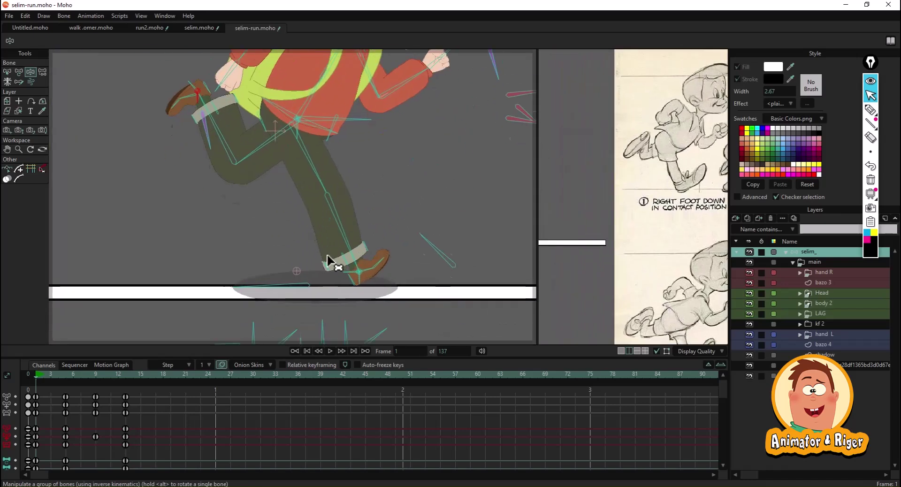
{"action": "left_click", "coordinate": [36, 374]}
{"action": "scroll", "coordinate": [220, 218], "scroll_direction": "up", "scroll_amount": 5}
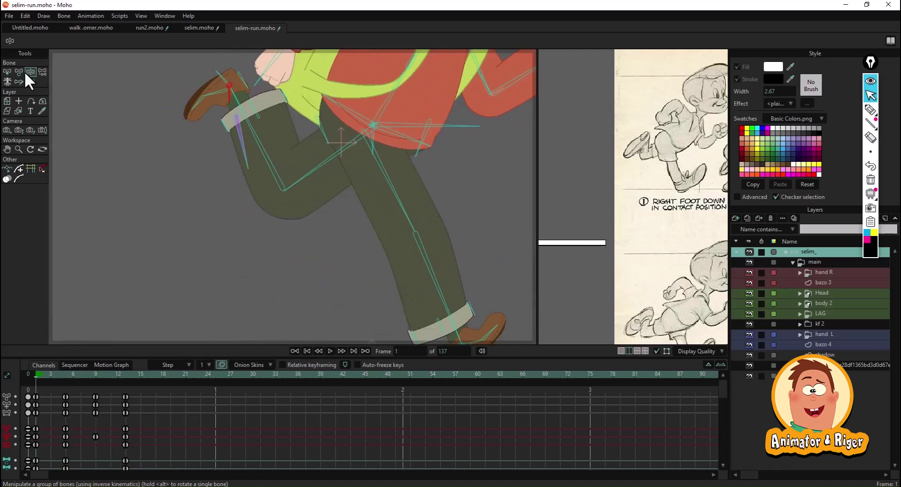
{"action": "left_click_drag", "start_coordinate": [305, 252], "coordinate": [270, 219]}
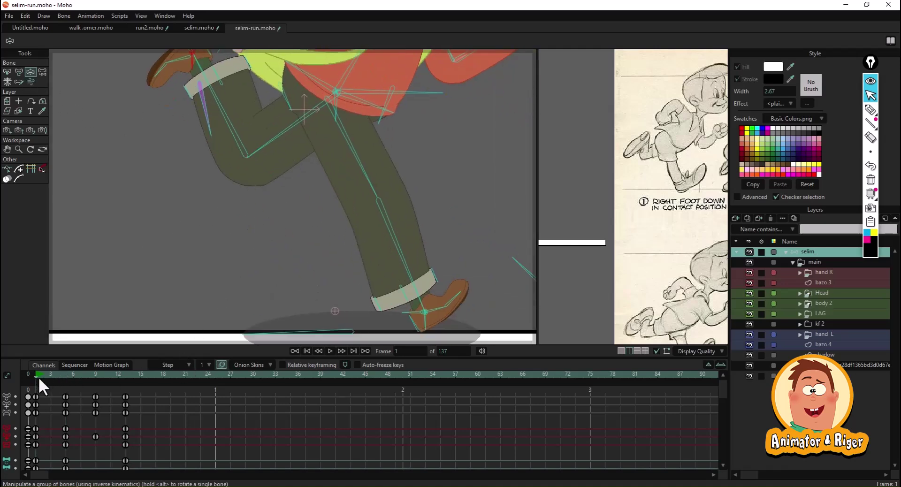
{"action": "left_click", "coordinate": [66, 375]}
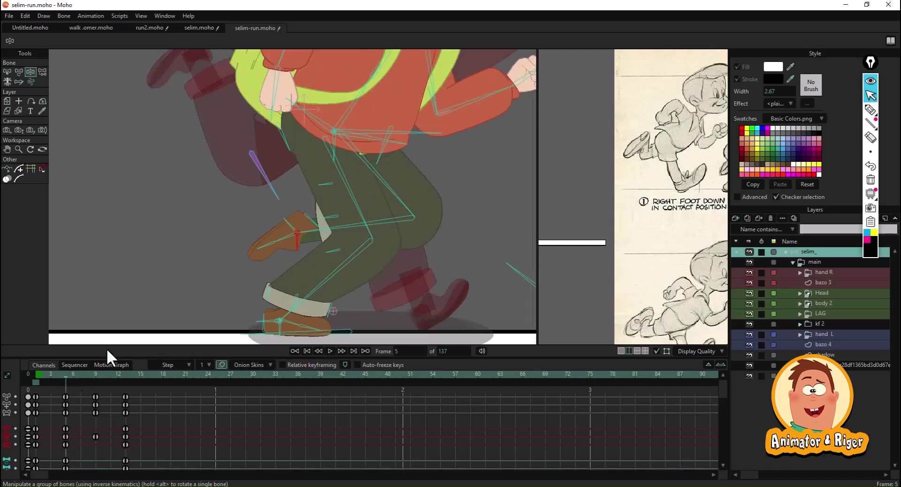
{"action": "scroll", "coordinate": [252, 276], "scroll_direction": "down", "scroll_amount": 3}
{"action": "scroll", "coordinate": [212, 163], "scroll_direction": "up", "scroll_amount": 2}
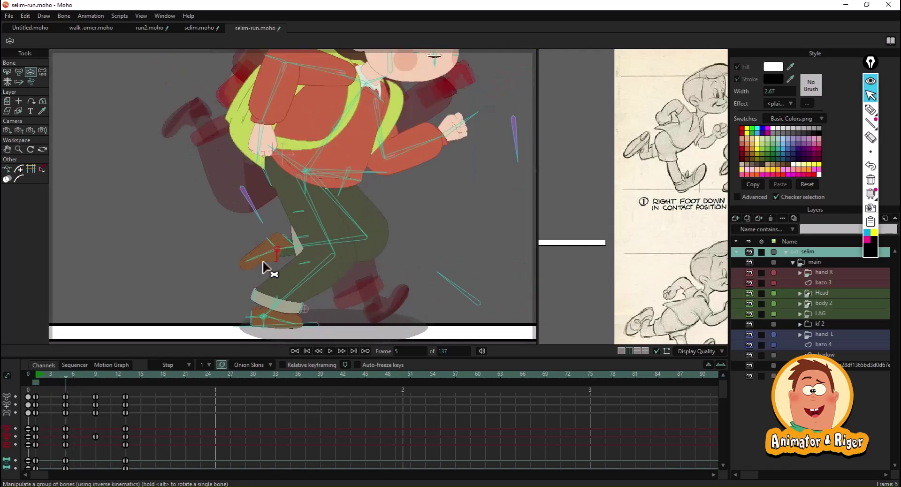
Step: Sketch a dotted arc tracing the rear foot's path from frame 1 to frame 5, and clear the annotation
{"action": "left_click", "coordinate": [871, 109]}
{"action": "mouse_move", "coordinate": [160, 138]}
{"action": "left_mouse_down"}
{"action": "mouse_move", "coordinate": [174, 205]}
{"action": "mouse_move", "coordinate": [228, 265]}
{"action": "left_mouse_up"}
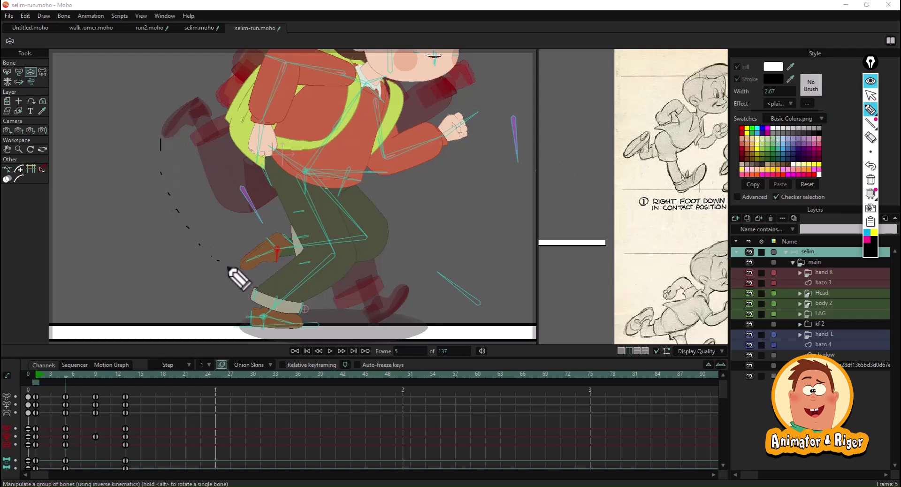
{"action": "left_click", "coordinate": [877, 82]}
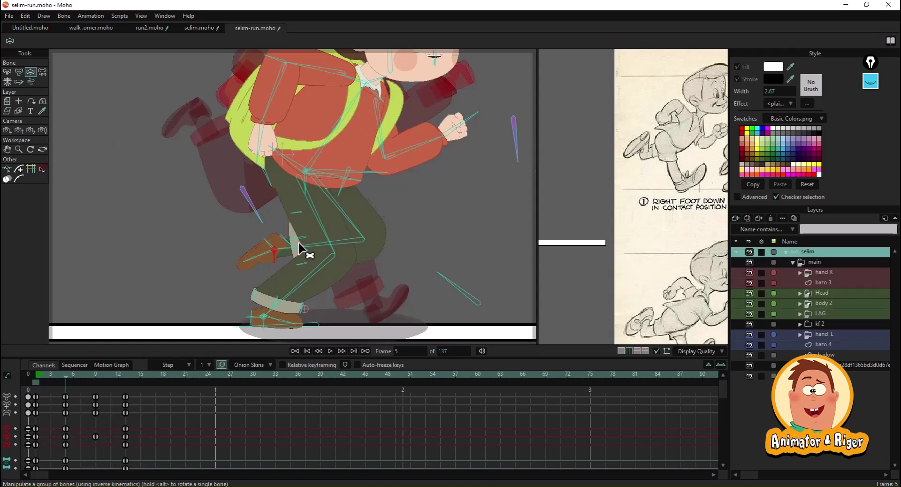
Step: Compare the legs at frames 5 and 9, then go to frame 13 with the onion skin marker set on frame 9
{"action": "scroll", "coordinate": [298, 241], "scroll_direction": "up", "scroll_amount": 3}
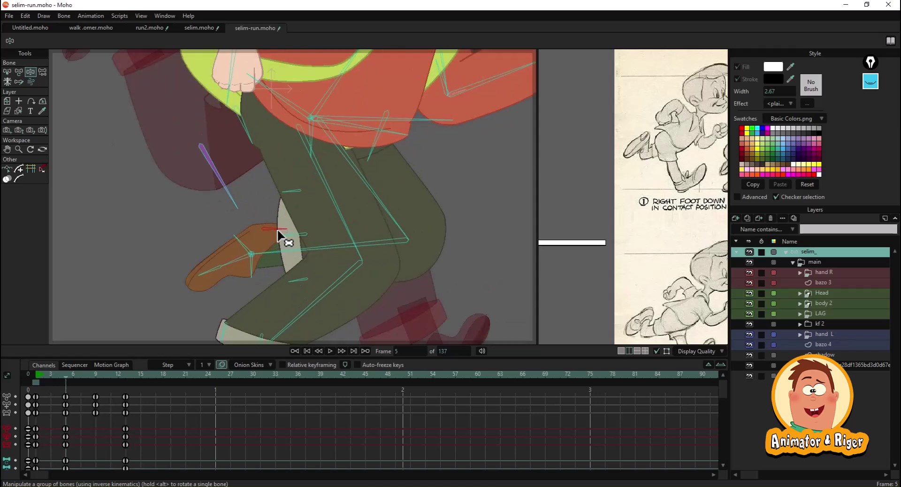
{"action": "scroll", "coordinate": [278, 233], "scroll_direction": "down", "scroll_amount": 2}
{"action": "left_click", "coordinate": [95, 374]}
{"action": "scroll", "coordinate": [208, 275], "scroll_direction": "down", "scroll_amount": 1}
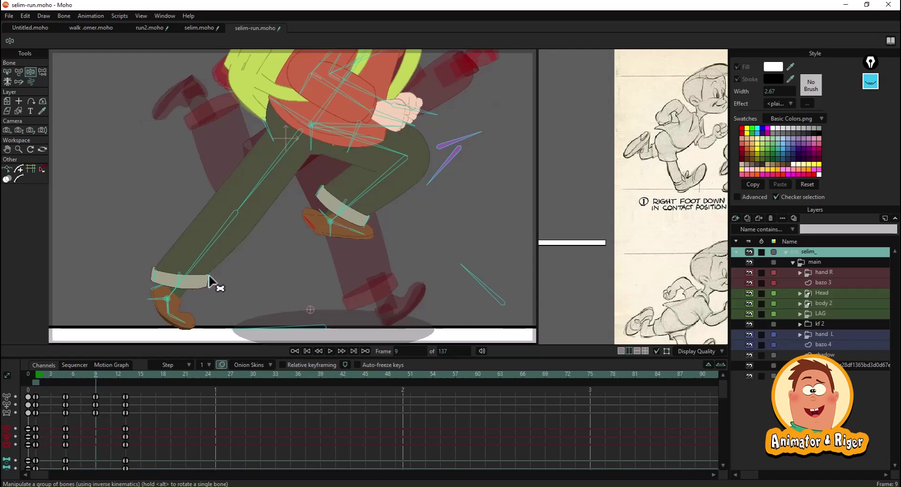
{"action": "left_click", "coordinate": [125, 375]}
{"action": "left_click", "coordinate": [96, 383]}
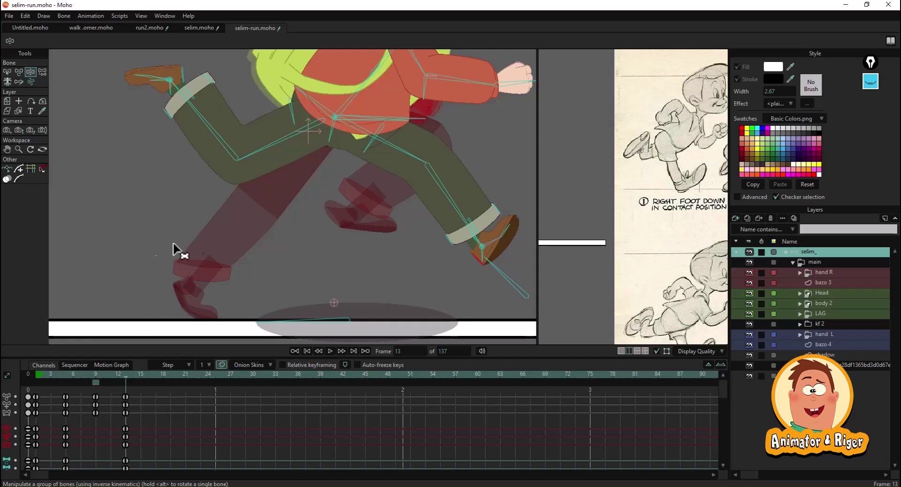
Step: Compare the frame 9 pose with run poses 1 to 4 on the reference sheet
{"action": "scroll", "coordinate": [258, 245], "scroll_direction": "down", "scroll_amount": 3}
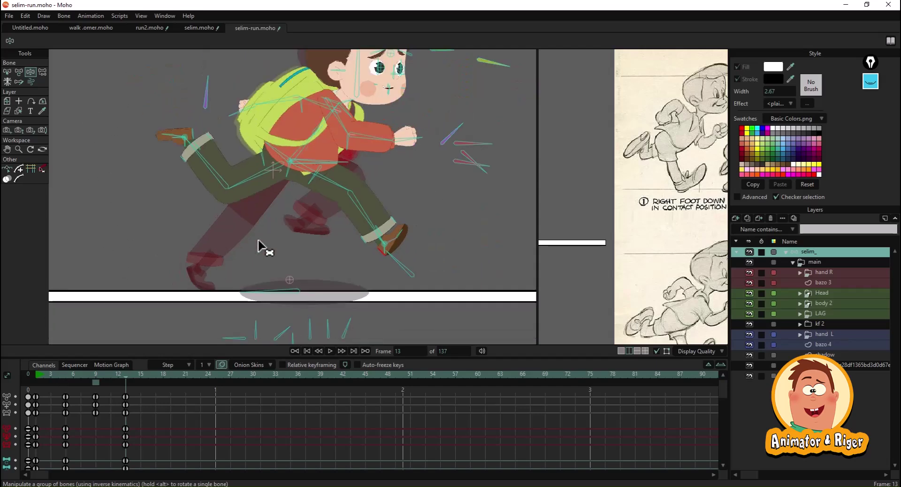
{"action": "left_click_drag", "start_coordinate": [32, 374], "coordinate": [60, 378]}
{"action": "left_click", "coordinate": [97, 382]}
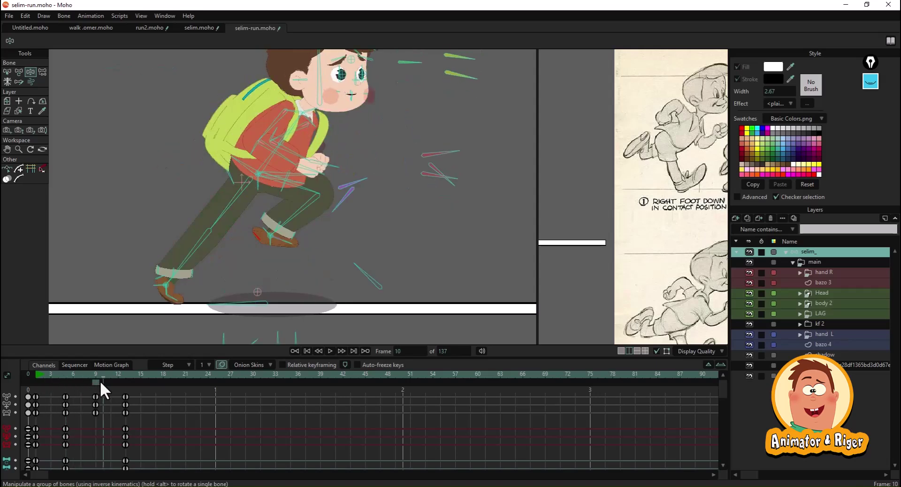
{"action": "scroll", "coordinate": [690, 245], "scroll_direction": "down", "scroll_amount": 4}
{"action": "left_click_drag", "start_coordinate": [688, 246], "coordinate": [563, 251]}
{"action": "scroll", "coordinate": [663, 235], "scroll_direction": "up", "scroll_amount": 1}
{"action": "left_click_drag", "start_coordinate": [661, 235], "coordinate": [672, 272]}
{"action": "left_click_drag", "start_coordinate": [538, 284], "coordinate": [277, 304]}
{"action": "scroll", "coordinate": [452, 201], "scroll_direction": "up", "scroll_amount": 5}
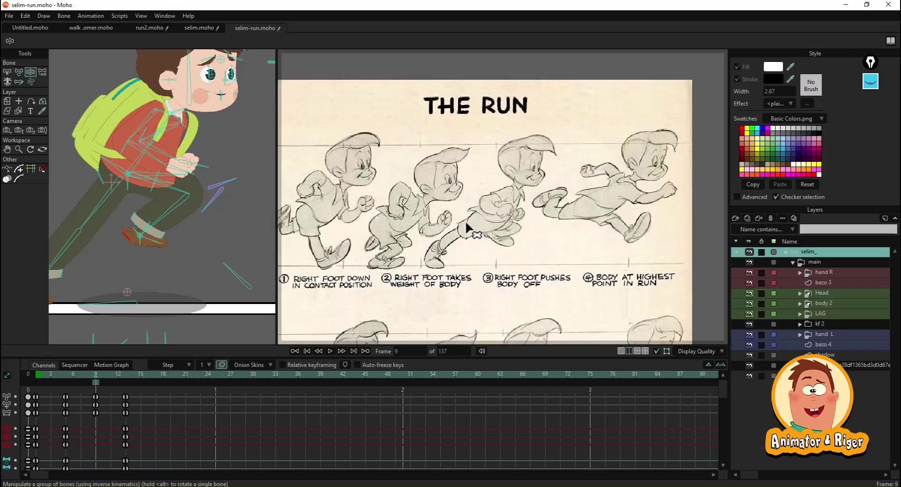
{"action": "left_click_drag", "start_coordinate": [506, 233], "coordinate": [503, 147]}
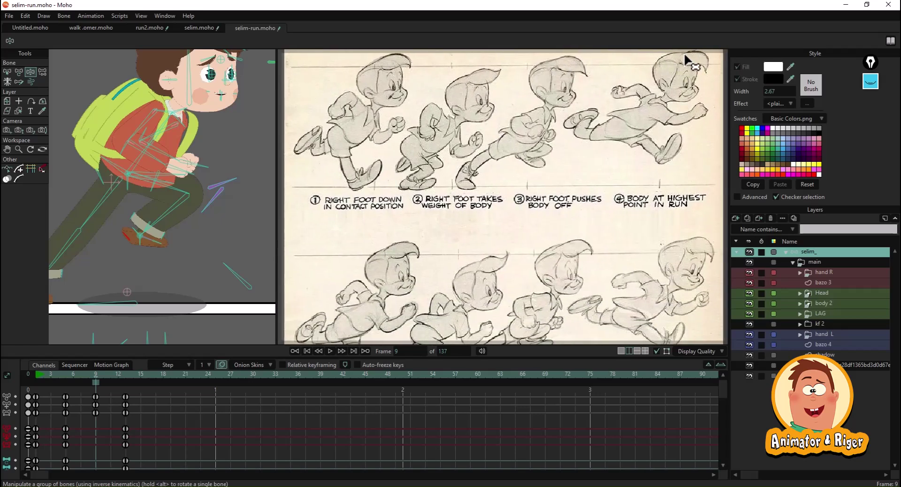
{"action": "left_click_drag", "start_coordinate": [343, 196], "coordinate": [446, 253]}
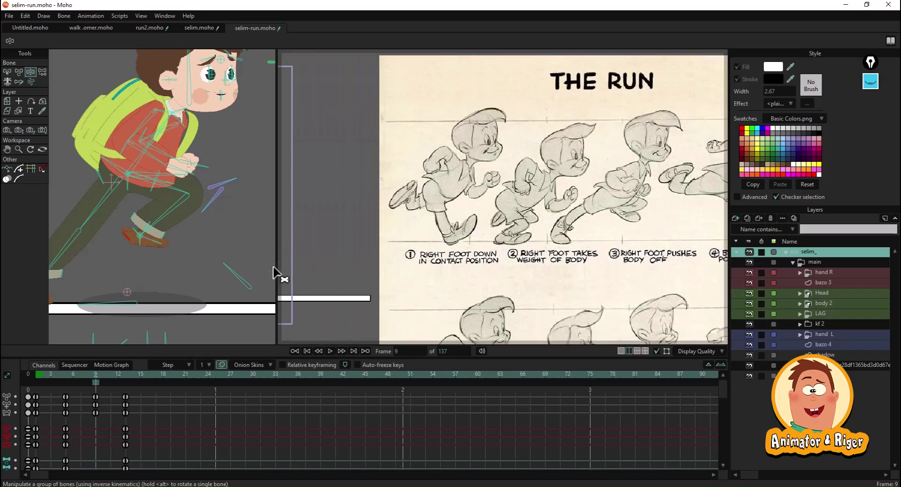
{"action": "left_click_drag", "start_coordinate": [278, 268], "coordinate": [532, 270]}
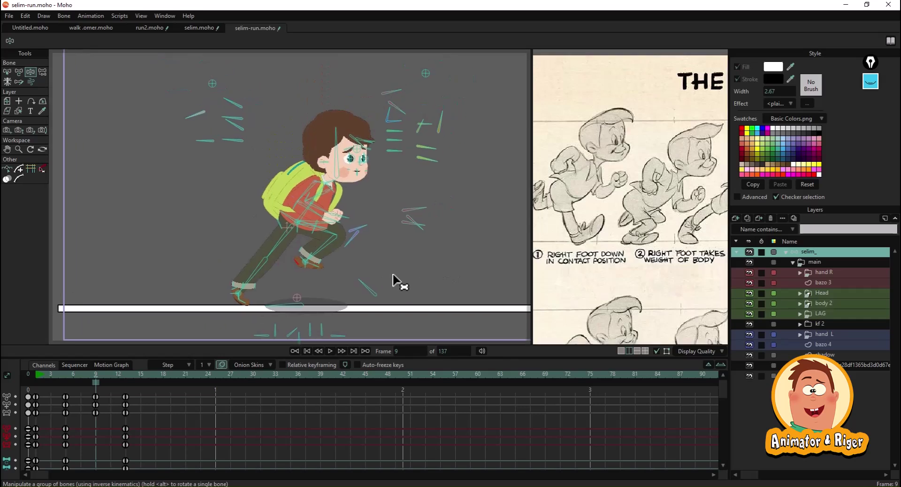
Step: Add a horizontal guide at the top of the head on frame 1 and check the head height at frames 5, 9 and 13
{"action": "left_click", "coordinate": [31, 169]}
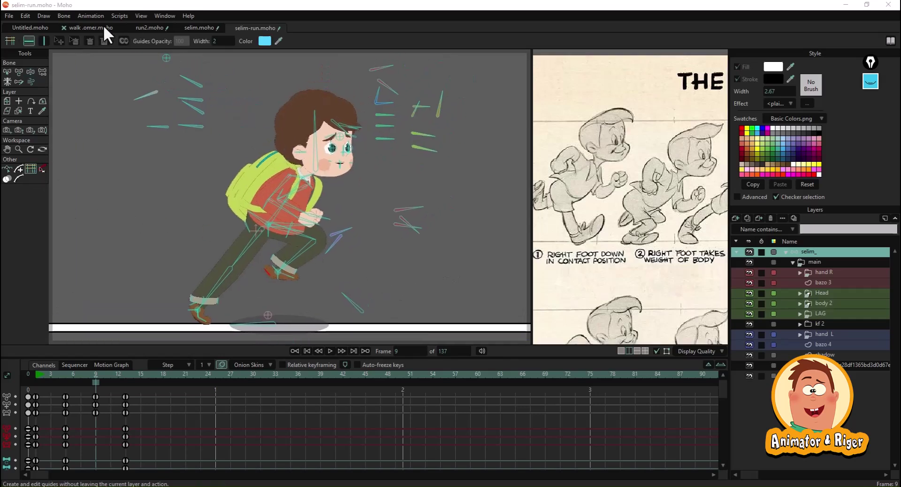
{"action": "left_click", "coordinate": [37, 381]}
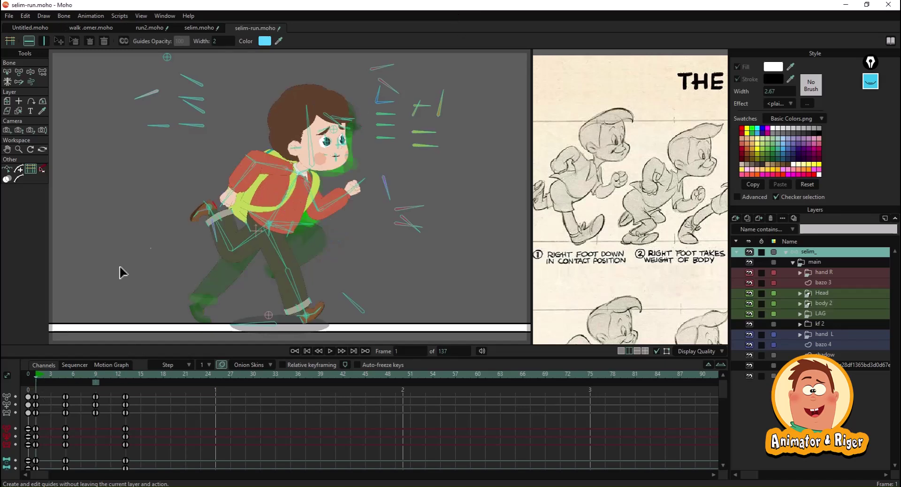
{"action": "left_click_drag", "start_coordinate": [105, 115], "coordinate": [130, 89]}
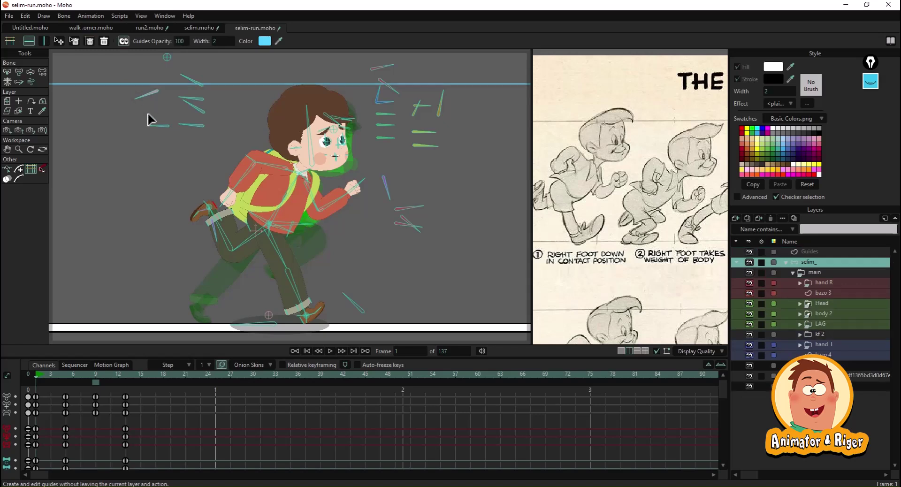
{"action": "left_click", "coordinate": [66, 374]}
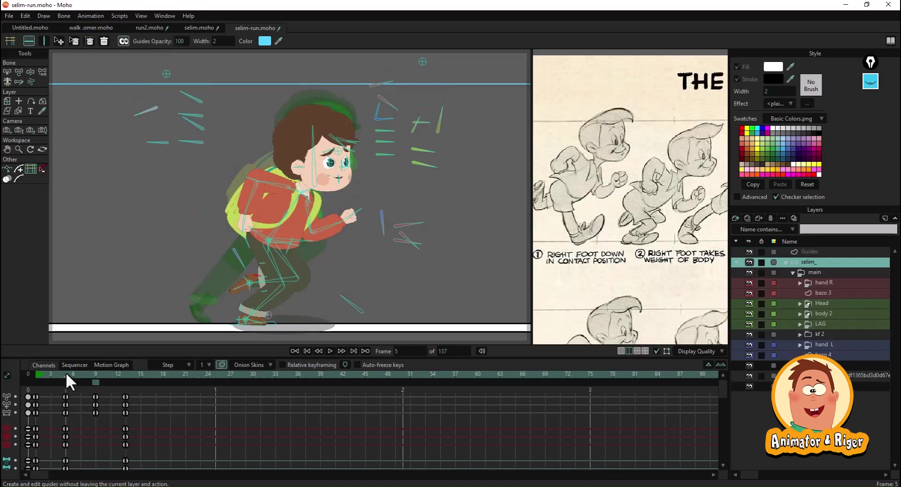
{"action": "left_click", "coordinate": [94, 373]}
{"action": "left_click", "coordinate": [126, 374]}
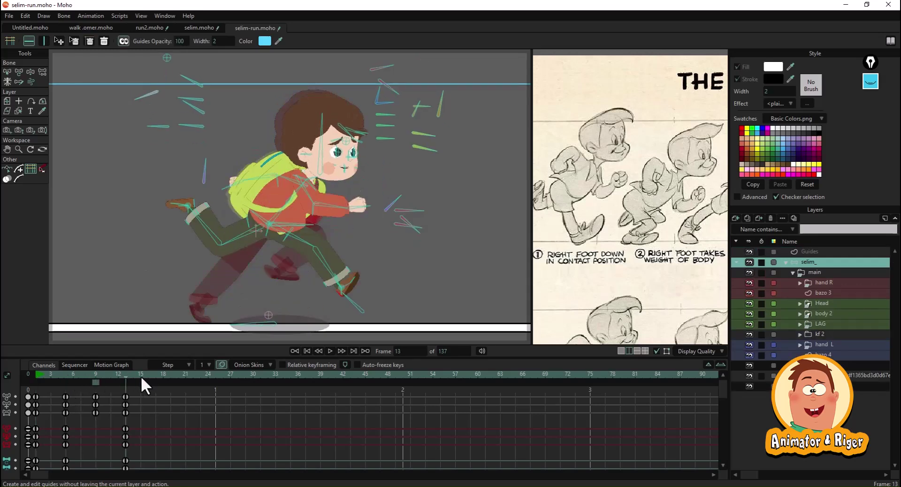
Step: Raise the body at frame 13 so the head sits slightly above the horizontal guide, checking it against frame 1
{"action": "left_click", "coordinate": [30, 72]}
{"action": "scroll", "coordinate": [320, 220], "scroll_direction": "up", "scroll_amount": 2}
{"action": "mouse_move", "coordinate": [292, 231]}
{"action": "left_mouse_down"}
{"action": "mouse_move", "coordinate": [313, 210]}
{"action": "mouse_move", "coordinate": [308, 227]}
{"action": "left_mouse_up"}
{"action": "scroll", "coordinate": [316, 212], "scroll_direction": "down", "scroll_amount": 3}
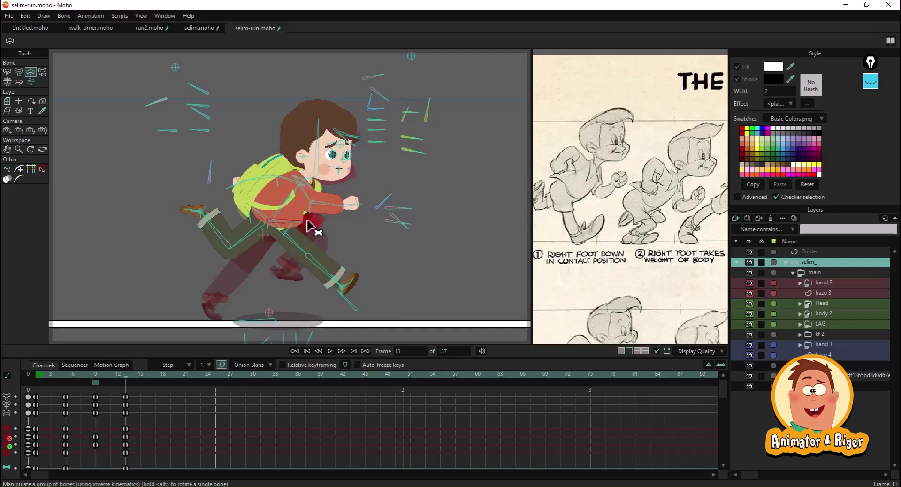
{"action": "left_click", "coordinate": [36, 373]}
{"action": "left_click", "coordinate": [126, 374]}
{"action": "scroll", "coordinate": [320, 220], "scroll_direction": "up", "scroll_amount": 4}
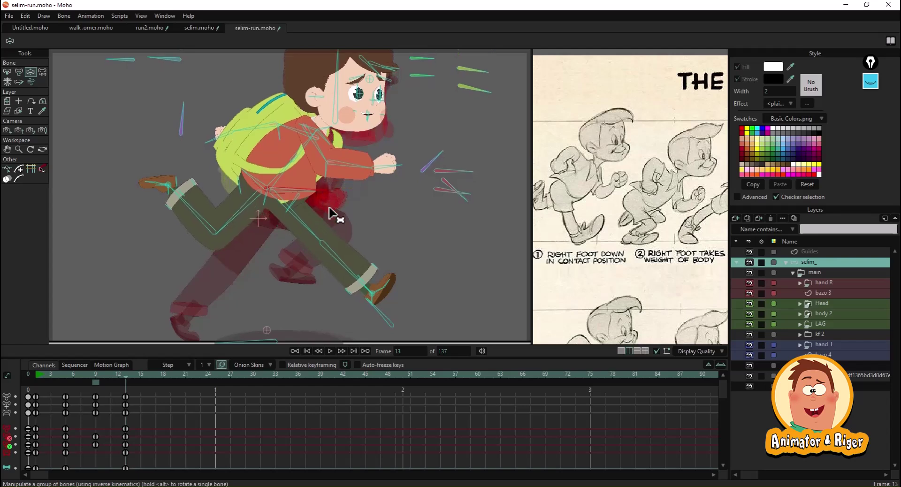
{"action": "left_click_drag", "start_coordinate": [332, 213], "coordinate": [334, 269]}
{"action": "left_click_drag", "start_coordinate": [336, 312], "coordinate": [335, 271]}
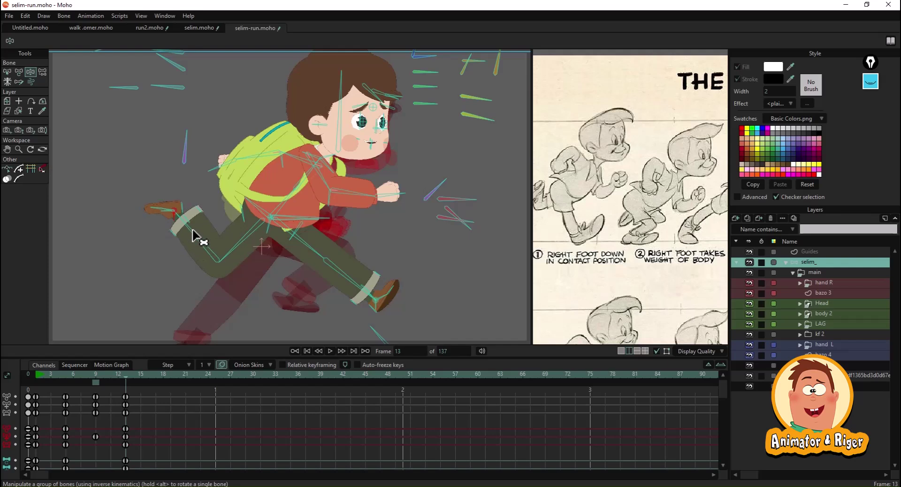
{"action": "scroll", "coordinate": [252, 247], "scroll_direction": "down", "scroll_amount": 3}
{"action": "left_click_drag", "start_coordinate": [272, 286], "coordinate": [234, 282]}
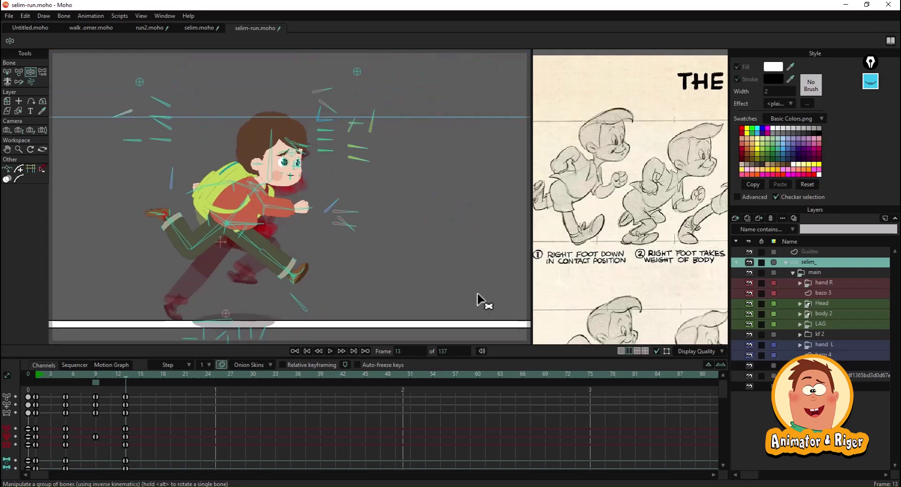
Step: Go to frame 17 and move the onion skin marker from frame 9 to frame 1
{"action": "scroll", "coordinate": [614, 287], "scroll_direction": "down", "scroll_amount": 3}
{"action": "scroll", "coordinate": [614, 292], "scroll_direction": "up", "scroll_amount": 4}
{"action": "scroll", "coordinate": [587, 233], "scroll_direction": "down", "scroll_amount": 2}
{"action": "left_click", "coordinate": [156, 375]}
{"action": "scroll", "coordinate": [207, 263], "scroll_direction": "up", "scroll_amount": 2}
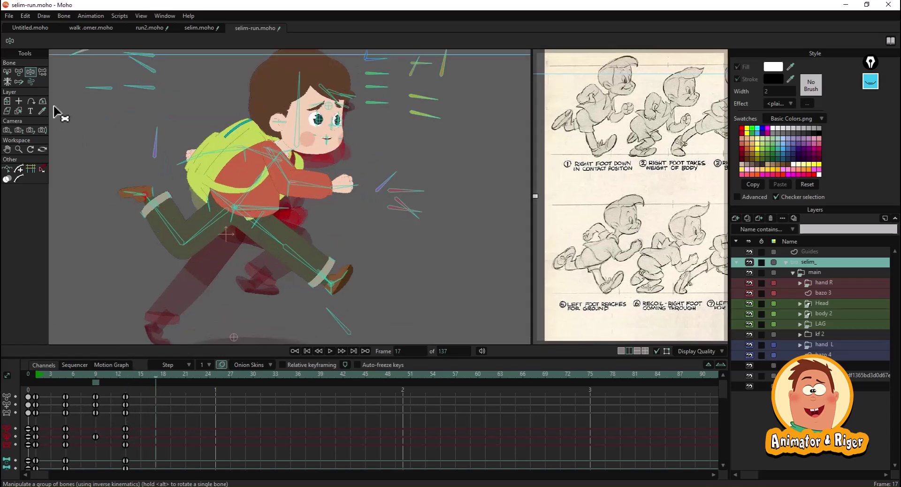
{"action": "left_click", "coordinate": [36, 382]}
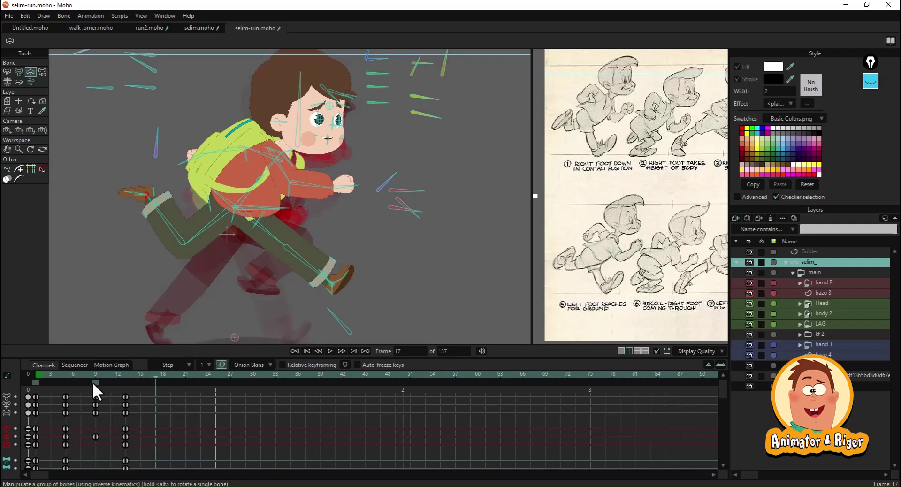
{"action": "left_click", "coordinate": [94, 383]}
{"action": "left_click_drag", "start_coordinate": [219, 299], "coordinate": [229, 272]}
{"action": "left_click", "coordinate": [189, 216]}
{"action": "left_click_drag", "start_coordinate": [190, 216], "coordinate": [201, 230]}
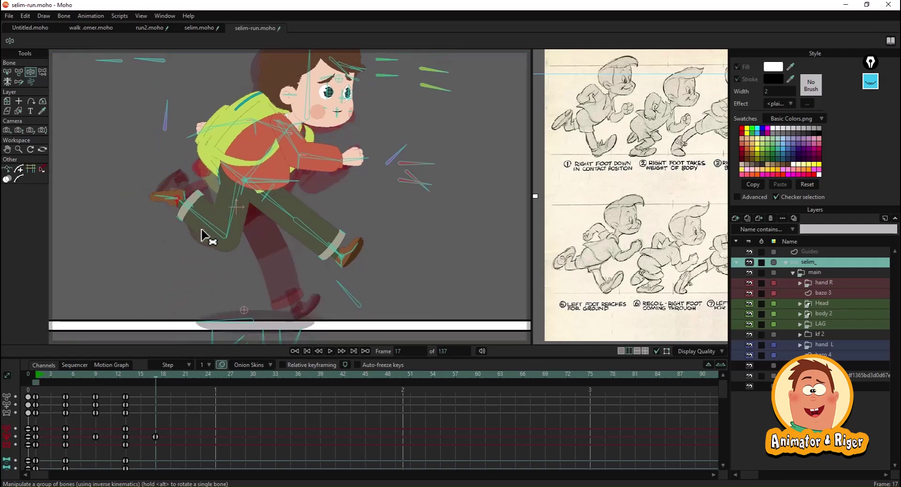
{"action": "key", "text": "ctrl+z"}
Step: Lower the front leg at frame 17 so its heel meets the ground, and swing the rear thigh downward
{"action": "left_click_drag", "start_coordinate": [306, 234], "coordinate": [332, 233]}
{"action": "scroll", "coordinate": [288, 311], "scroll_direction": "up", "scroll_amount": 2}
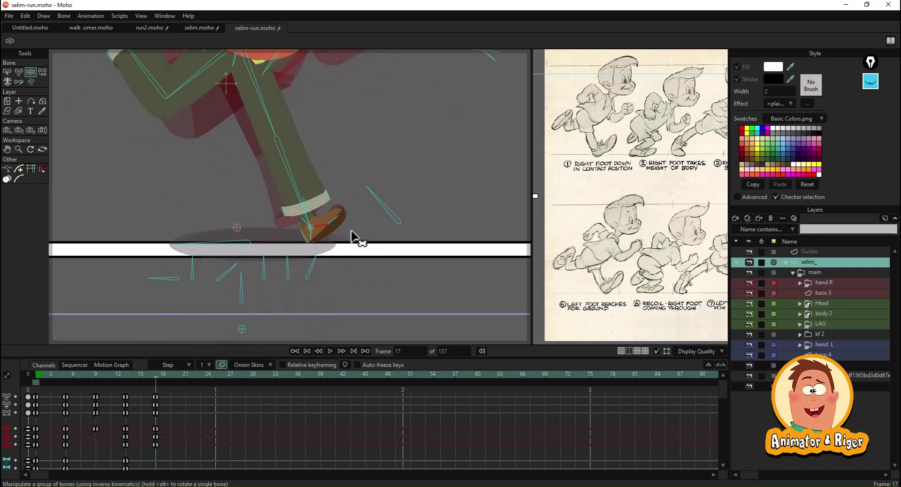
{"action": "scroll", "coordinate": [346, 282], "scroll_direction": "up", "scroll_amount": 5}
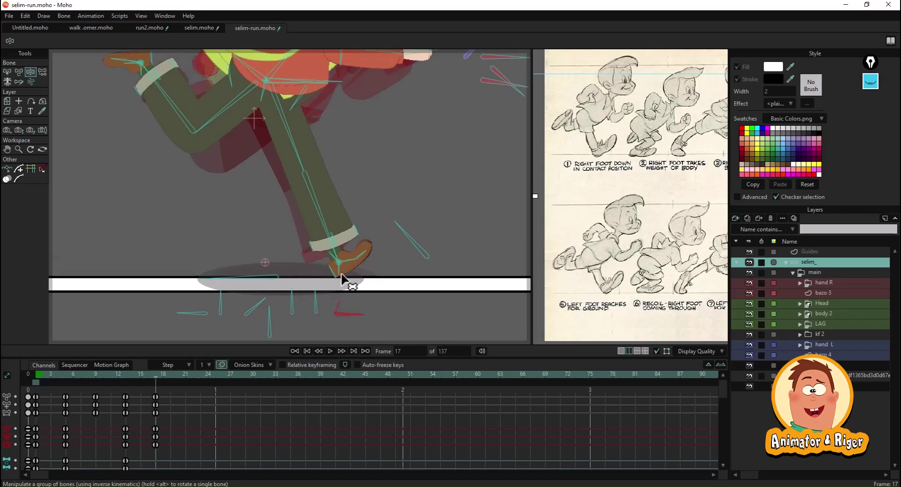
{"action": "scroll", "coordinate": [333, 296], "scroll_direction": "up", "scroll_amount": 1}
{"action": "left_click_drag", "start_coordinate": [211, 202], "coordinate": [294, 190]}
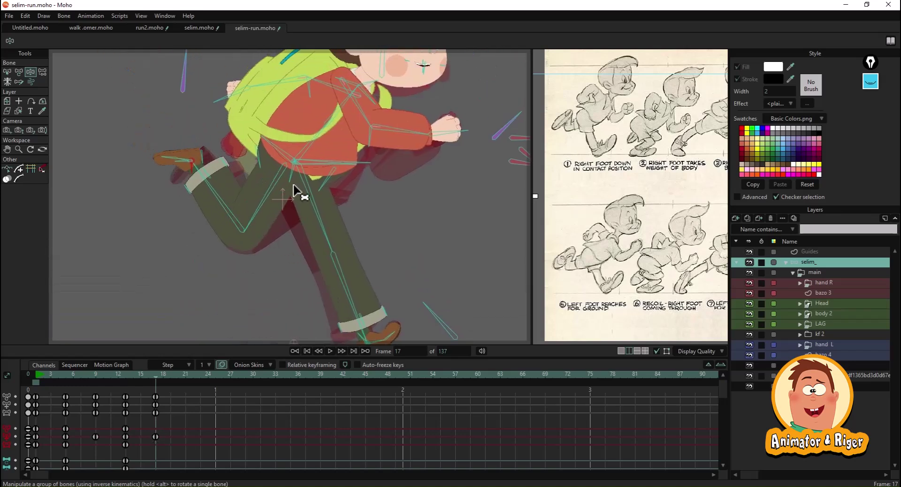
Step: Copy the pelvis bone's frame 1 keys to frame 17 to match the body height
{"action": "left_click", "coordinate": [359, 165]}
{"action": "left_click_drag", "start_coordinate": [47, 432], "coordinate": [35, 446]}
{"action": "left_click_drag", "start_coordinate": [306, 238], "coordinate": [298, 316]}
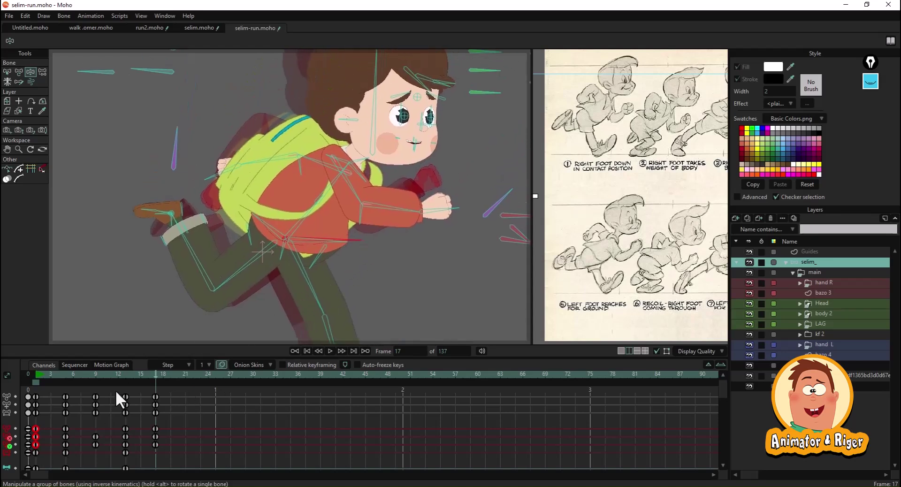
Step: Pose both arms at frame 17, bending the front forearm up toward the chest and pulling the rear arm in
{"action": "left_click", "coordinate": [95, 375]}
{"action": "left_click_drag", "start_coordinate": [96, 376], "coordinate": [157, 382]}
{"action": "mouse_move", "coordinate": [392, 204]}
{"action": "left_mouse_down"}
{"action": "mouse_move", "coordinate": [388, 194]}
{"action": "mouse_move", "coordinate": [376, 199]}
{"action": "left_mouse_up"}
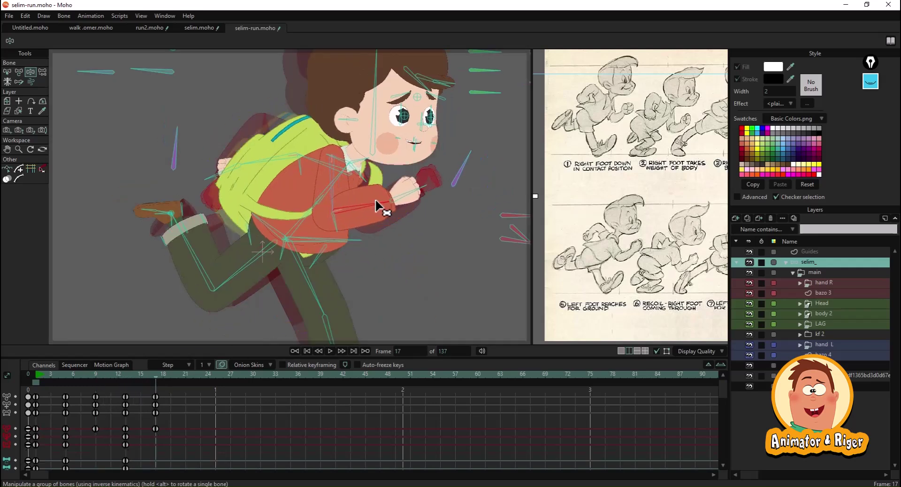
{"action": "left_click_drag", "start_coordinate": [283, 162], "coordinate": [301, 170]}
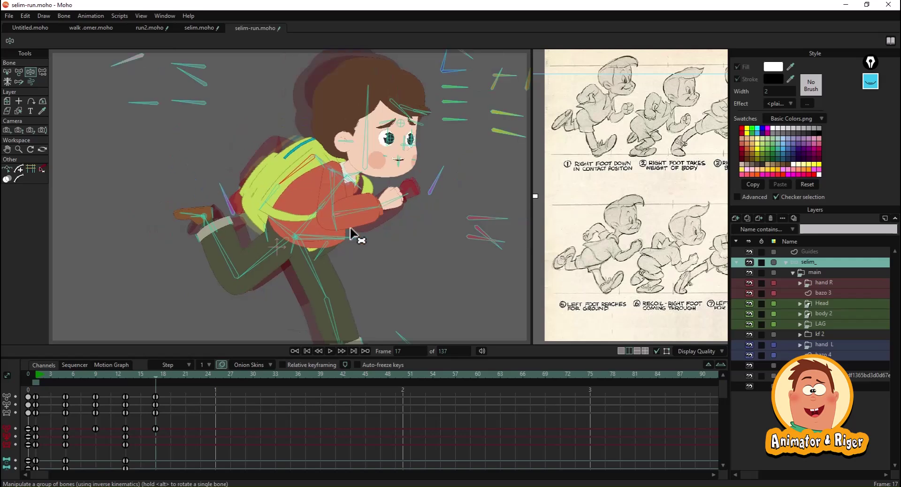
{"action": "scroll", "coordinate": [343, 256], "scroll_direction": "down", "scroll_amount": 2}
Step: Copy the pelvis bone's frame 5 keys to frame 21 and set the onion skin marker on frame 5
{"action": "left_click", "coordinate": [186, 372]}
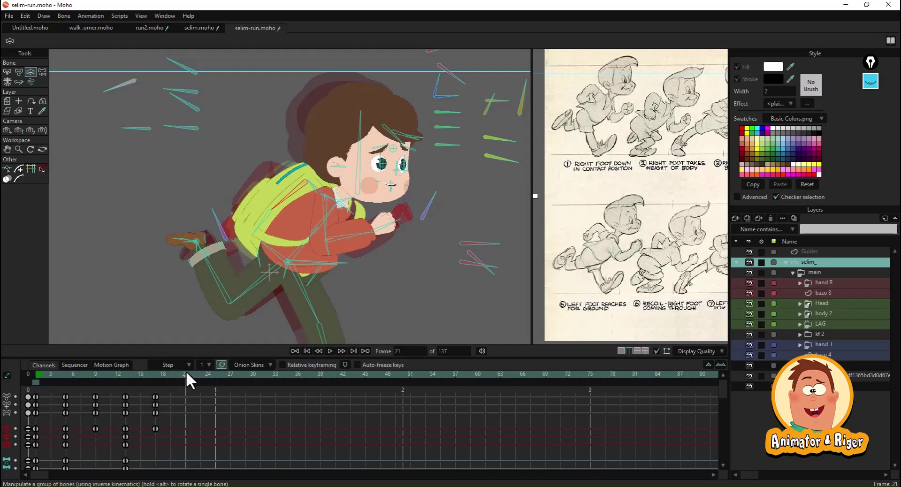
{"action": "scroll", "coordinate": [626, 263], "scroll_direction": "up", "scroll_amount": 2}
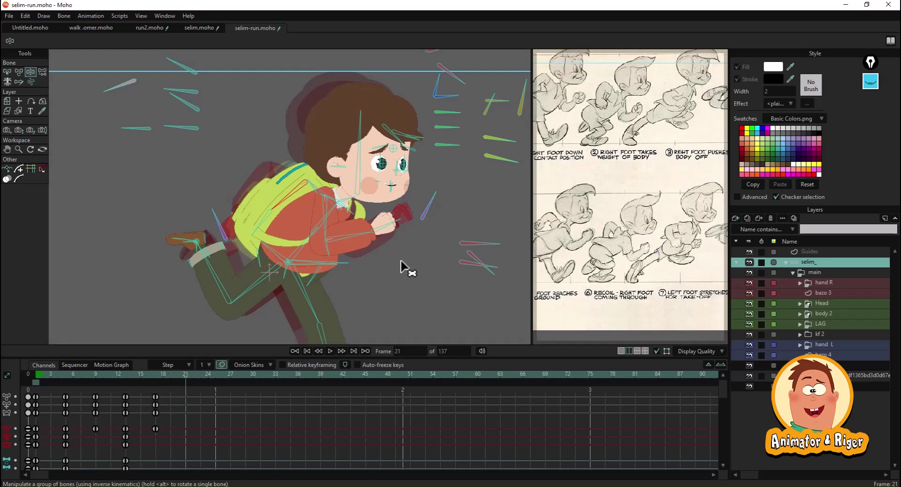
{"action": "left_click_drag", "start_coordinate": [338, 278], "coordinate": [334, 247]}
{"action": "left_click", "coordinate": [341, 233]}
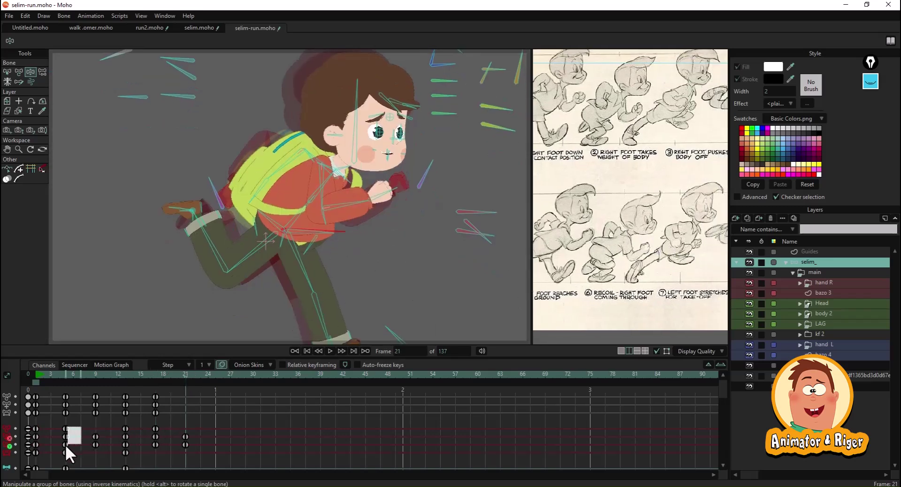
{"action": "left_click_drag", "start_coordinate": [329, 310], "coordinate": [345, 281]}
{"action": "left_click", "coordinate": [66, 382]}
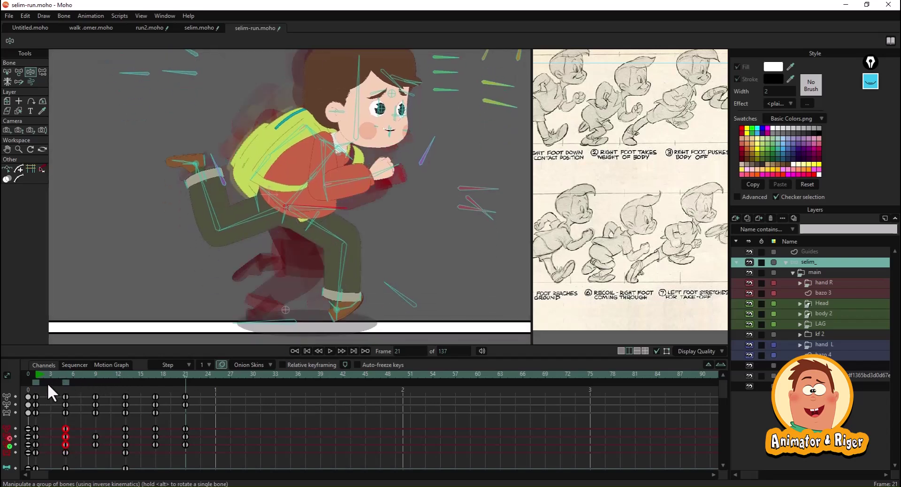
Step: Bend the front leg back at frame 21 onto the frame 5 ghost and plant its foot flat on the ground
{"action": "left_click_drag", "start_coordinate": [338, 281], "coordinate": [260, 281]}
{"action": "scroll", "coordinate": [270, 310], "scroll_direction": "up", "scroll_amount": 2}
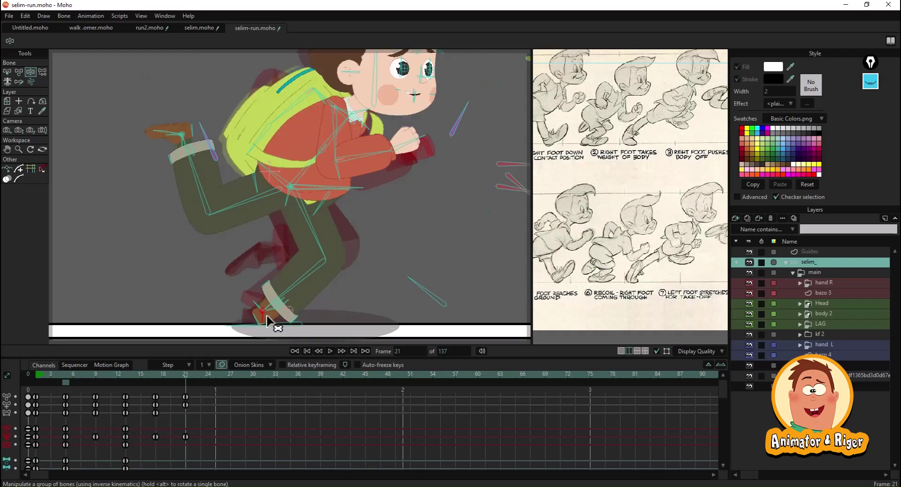
{"action": "scroll", "coordinate": [273, 320], "scroll_direction": "up", "scroll_amount": 3}
{"action": "left_click_drag", "start_coordinate": [268, 314], "coordinate": [279, 286]}
{"action": "left_click_drag", "start_coordinate": [296, 204], "coordinate": [275, 200]}
{"action": "left_click_drag", "start_coordinate": [257, 251], "coordinate": [282, 252]}
Step: Reposition and rotate the planted leg's trouser cuff bone at frame 21 so the cuff sits level above the shoe
{"action": "left_click", "coordinate": [275, 235]}
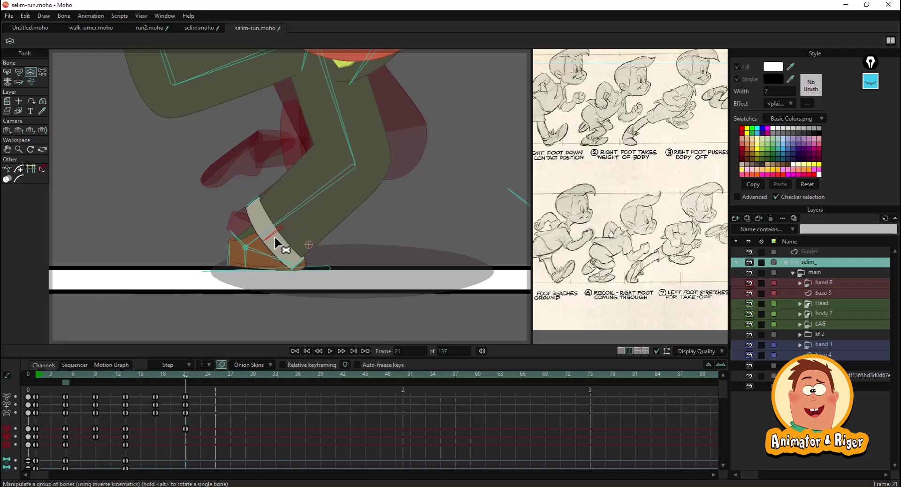
{"action": "left_click", "coordinate": [16, 70]}
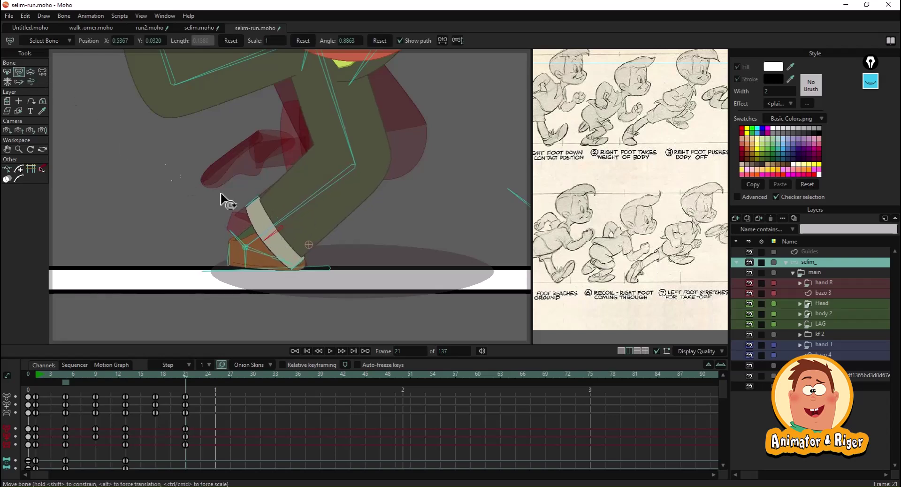
{"action": "mouse_move", "coordinate": [286, 250]}
{"action": "left_mouse_down"}
{"action": "mouse_move", "coordinate": [293, 238]}
{"action": "mouse_move", "coordinate": [268, 238]}
{"action": "mouse_move", "coordinate": [298, 246]}
{"action": "left_mouse_up"}
{"action": "scroll", "coordinate": [339, 244], "scroll_direction": "down", "scroll_amount": 3}
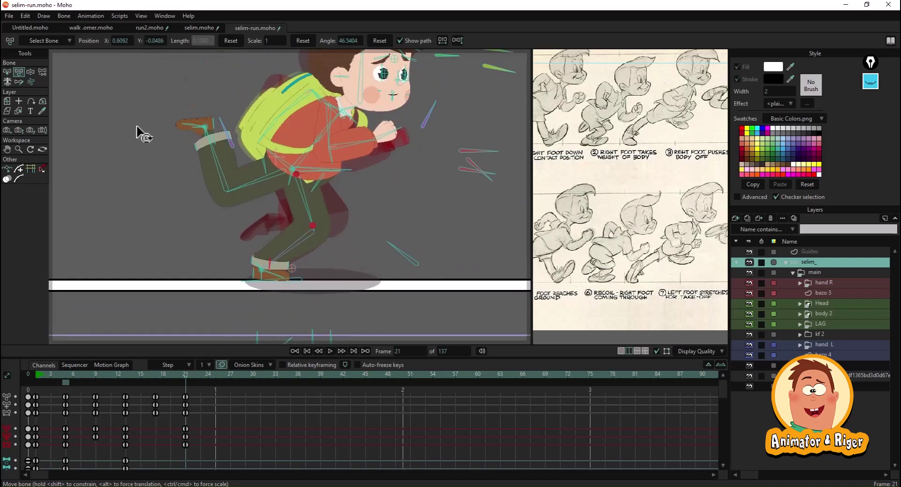
Step: Bring the rear leg forward at frame 21, with its knee beside the supporting leg and its foot hanging behind
{"action": "left_click", "coordinate": [31, 72]}
{"action": "left_click_drag", "start_coordinate": [209, 178], "coordinate": [272, 251]}
{"action": "scroll", "coordinate": [274, 251], "scroll_direction": "up", "scroll_amount": 2}
{"action": "mouse_move", "coordinate": [288, 210]}
{"action": "left_mouse_down"}
{"action": "mouse_move", "coordinate": [235, 201]}
{"action": "mouse_move", "coordinate": [236, 212]}
{"action": "mouse_move", "coordinate": [278, 215]}
{"action": "left_mouse_up"}
{"action": "scroll", "coordinate": [290, 225], "scroll_direction": "down", "scroll_amount": 2}
{"action": "scroll", "coordinate": [290, 225], "scroll_direction": "up", "scroll_amount": 4}
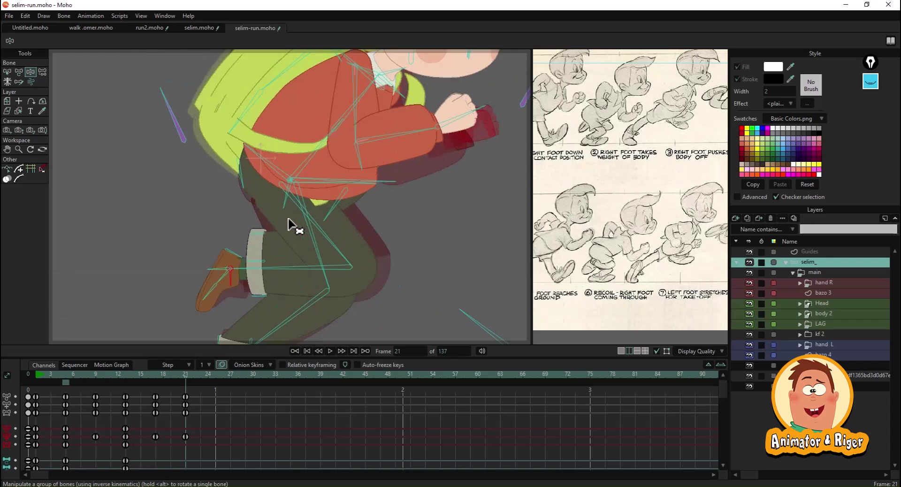
Step: Transform the raised leg's thigh bone at the hip to refine the leg and pelvis shape at frame 21
{"action": "left_click", "coordinate": [19, 71]}
{"action": "scroll", "coordinate": [282, 188], "scroll_direction": "up", "scroll_amount": 2}
{"action": "left_click", "coordinate": [312, 200]}
{"action": "left_click_drag", "start_coordinate": [302, 175], "coordinate": [295, 160]}
{"action": "scroll", "coordinate": [356, 187], "scroll_direction": "down", "scroll_amount": 5}
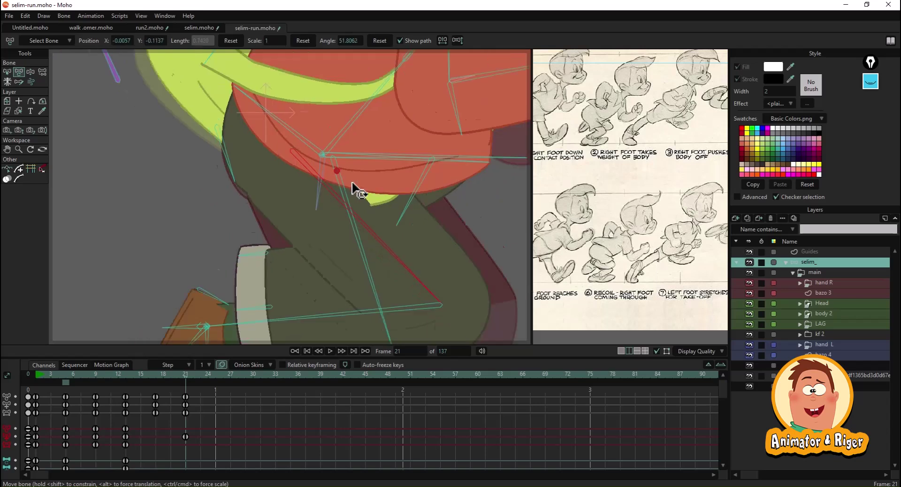
{"action": "scroll", "coordinate": [423, 222], "scroll_direction": "up", "scroll_amount": 2}
{"action": "left_click_drag", "start_coordinate": [403, 195], "coordinate": [391, 216]}
{"action": "scroll", "coordinate": [244, 253], "scroll_direction": "down", "scroll_amount": 4}
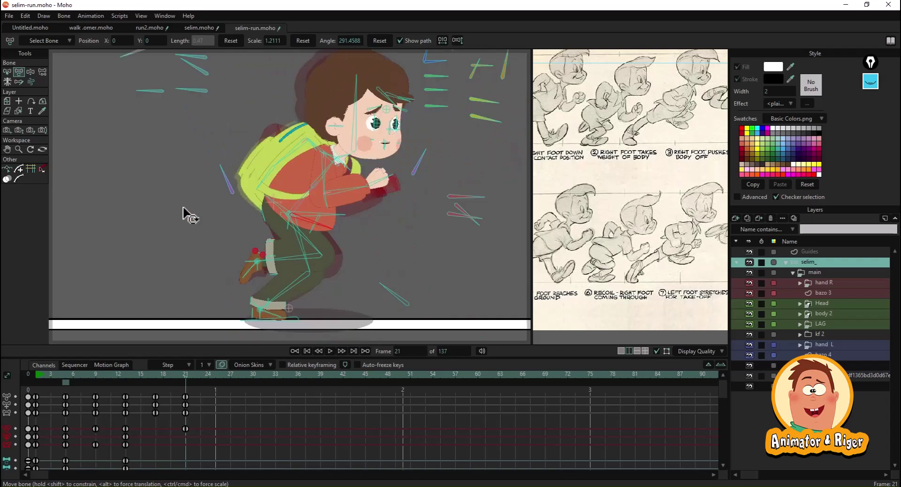
Step: Adjust the bend of the forward-reaching arm's forearm at frame 21 with Manipulate Bones
{"action": "left_click", "coordinate": [30, 71]}
{"action": "left_click_drag", "start_coordinate": [345, 194], "coordinate": [346, 196]}
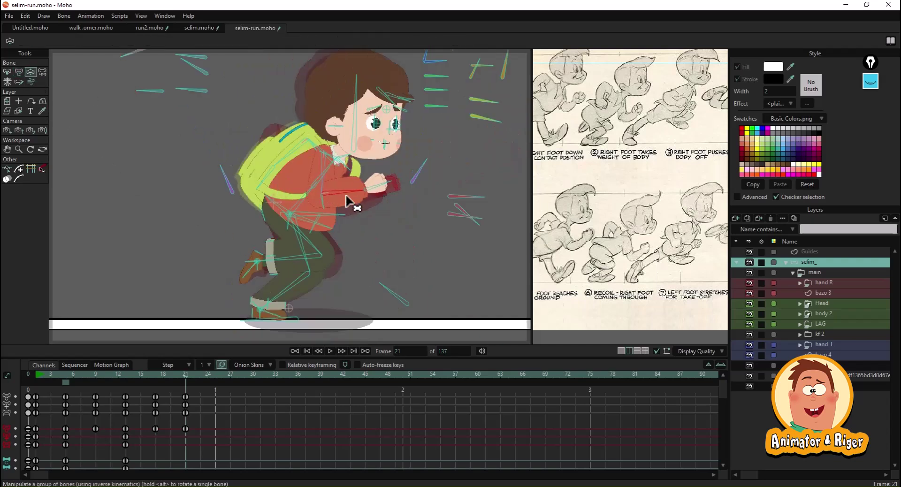
{"action": "left_click_drag", "start_coordinate": [338, 252], "coordinate": [332, 254]}
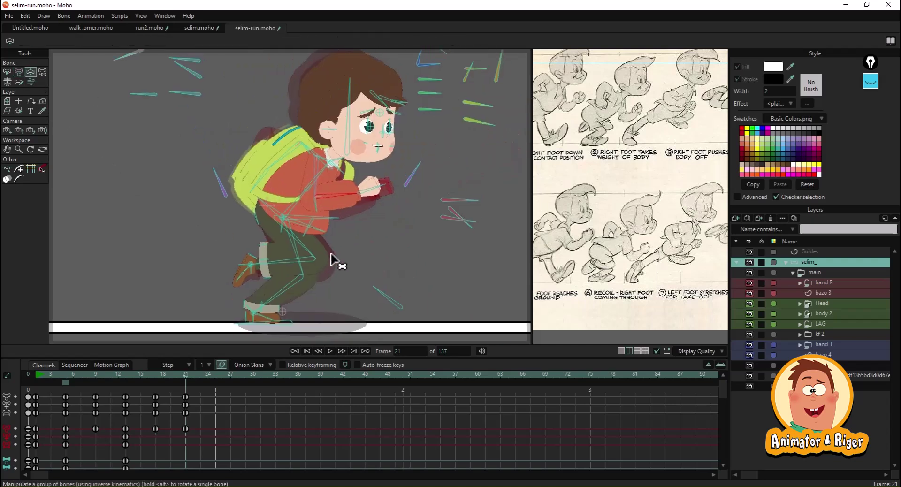
Step: Copy the body keys from frame 9 to frame 25 to raise the body for the push-off pose
{"action": "scroll", "coordinate": [599, 263], "scroll_direction": "right", "scroll_amount": 3}
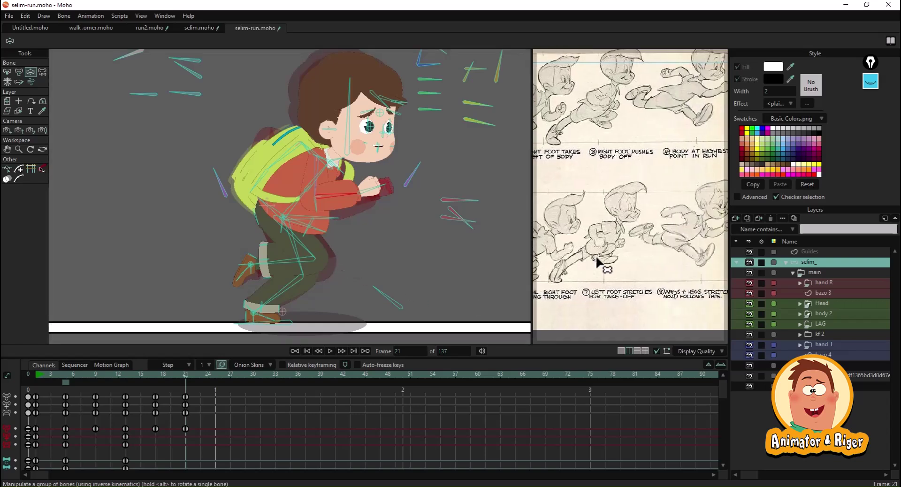
{"action": "left_click", "coordinate": [211, 377]}
{"action": "left_click", "coordinate": [333, 219]}
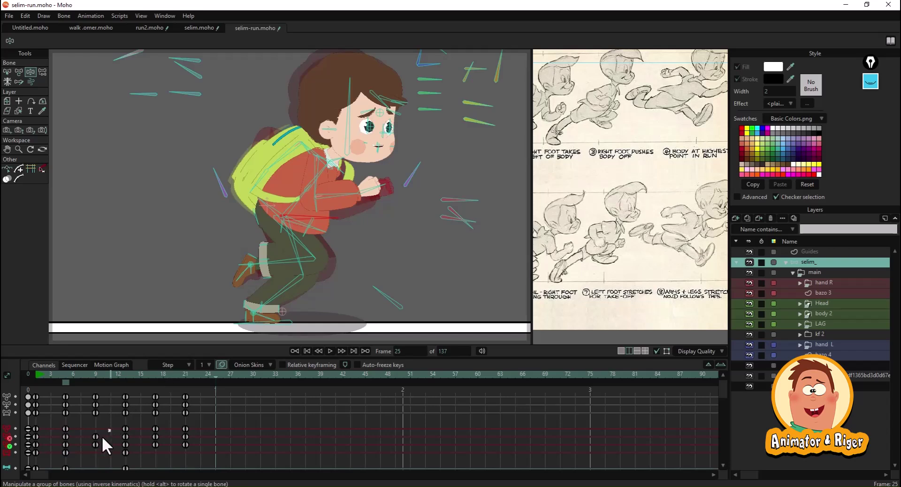
{"action": "key", "text": "ctrl+v"}
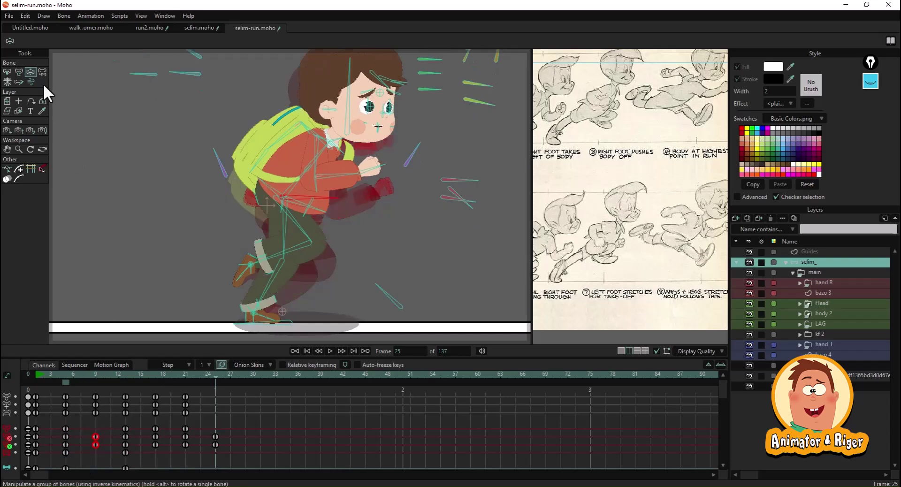
Step: Stretch the supporting leg back at frame 25 and tilt its foot onto the toes, using frame 9 as the onion skin
{"action": "left_click_drag", "start_coordinate": [271, 288], "coordinate": [227, 288]}
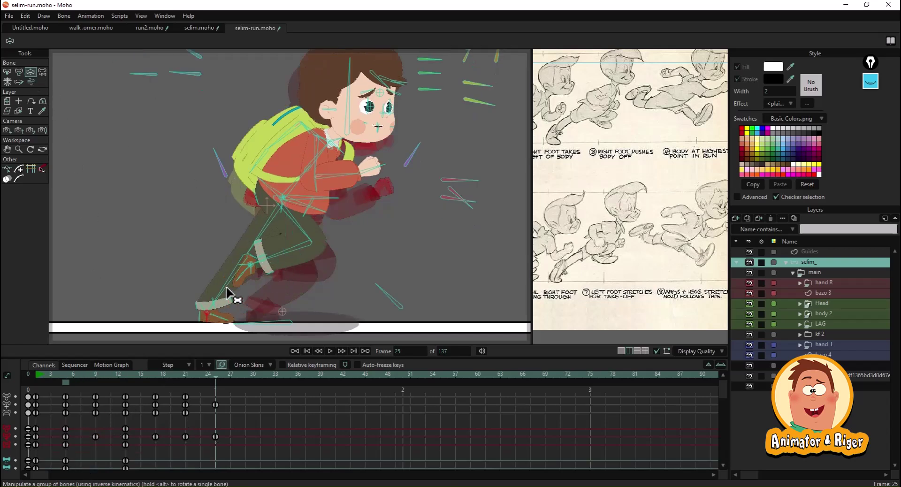
{"action": "left_click", "coordinate": [95, 381]}
{"action": "left_click_drag", "start_coordinate": [208, 317], "coordinate": [208, 323]}
{"action": "left_click_drag", "start_coordinate": [216, 291], "coordinate": [210, 269]}
{"action": "scroll", "coordinate": [209, 313], "scroll_direction": "up", "scroll_amount": 2}
{"action": "left_click_drag", "start_coordinate": [206, 315], "coordinate": [207, 267]}
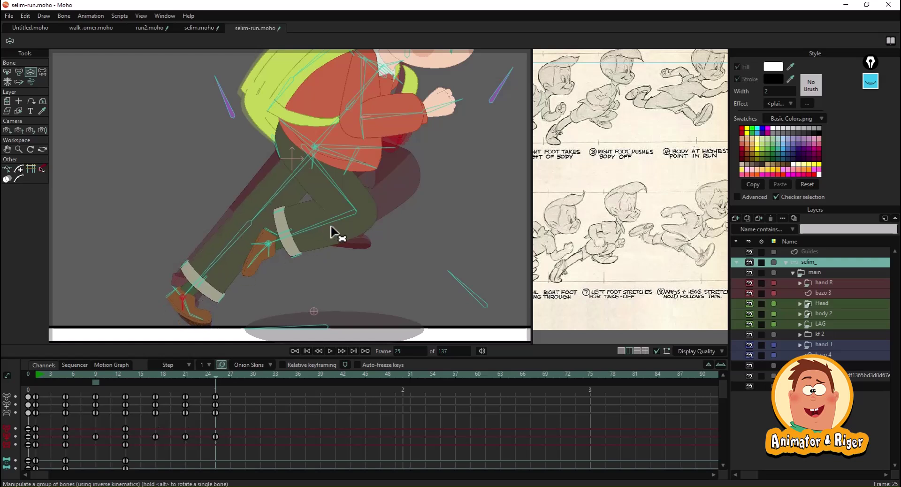
Step: Bring the raised leg forward at frame 25, with the knee ahead of the body and the foot hanging beneath it
{"action": "left_click_drag", "start_coordinate": [334, 233], "coordinate": [346, 239]}
{"action": "left_click_drag", "start_coordinate": [300, 255], "coordinate": [359, 214]}
{"action": "scroll", "coordinate": [371, 225], "scroll_direction": "down", "scroll_amount": 3}
{"action": "scroll", "coordinate": [376, 177], "scroll_direction": "up", "scroll_amount": 3}
Step: Lower the near arm so its hand sits at the hip and bend the far forearm down in front of the chest at frame 25
{"action": "left_click_drag", "start_coordinate": [376, 177], "coordinate": [278, 192]}
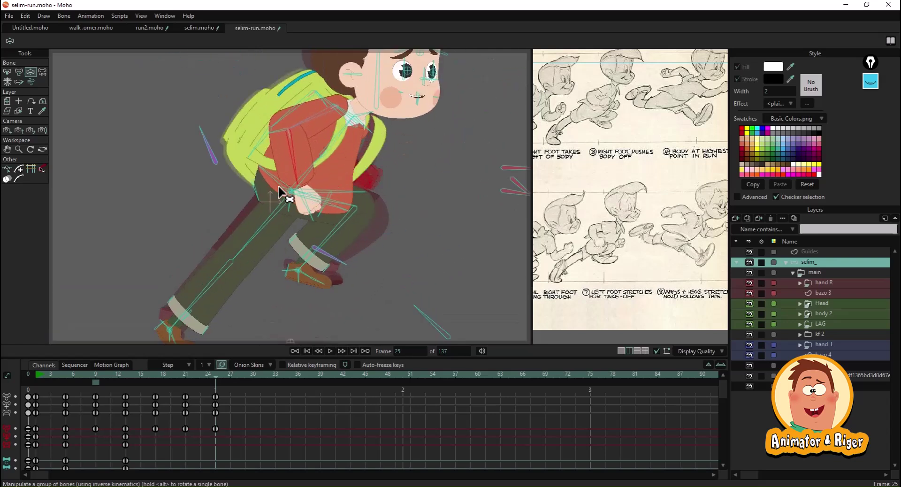
{"action": "left_click_drag", "start_coordinate": [299, 114], "coordinate": [377, 158]}
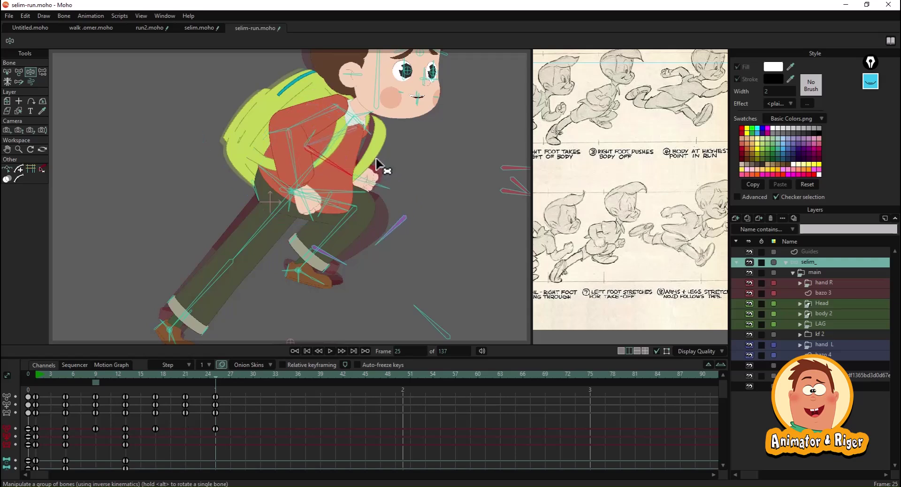
{"action": "scroll", "coordinate": [402, 228], "scroll_direction": "up", "scroll_amount": 3}
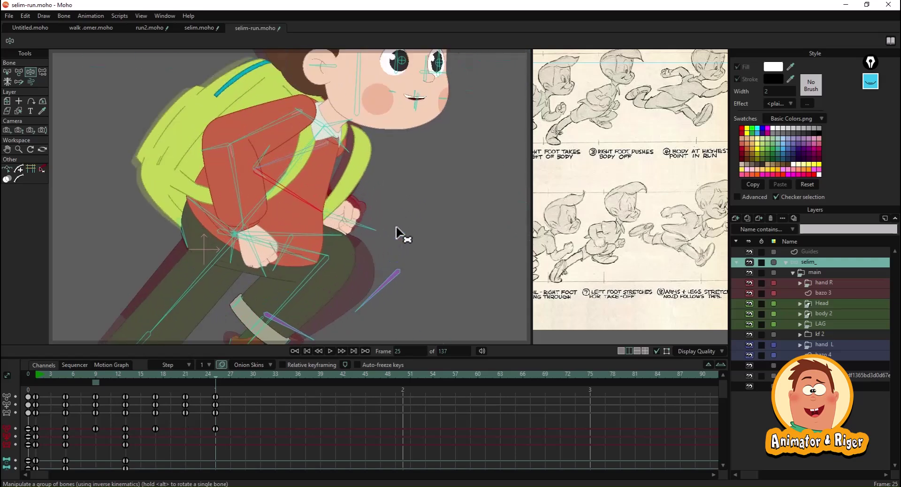
{"action": "scroll", "coordinate": [402, 227], "scroll_direction": "down", "scroll_amount": 4}
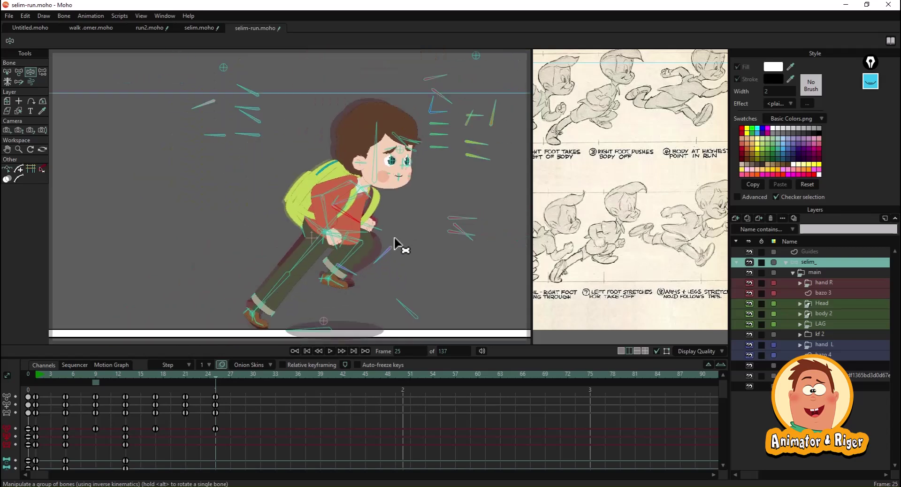
Step: Refine the raised leg's knee bend and foot position at frame 25 against the frame 9 ghost
{"action": "scroll", "coordinate": [397, 246], "scroll_direction": "up", "scroll_amount": 3}
{"action": "left_click_drag", "start_coordinate": [327, 242], "coordinate": [330, 217]}
{"action": "left_click_drag", "start_coordinate": [330, 212], "coordinate": [338, 229]}
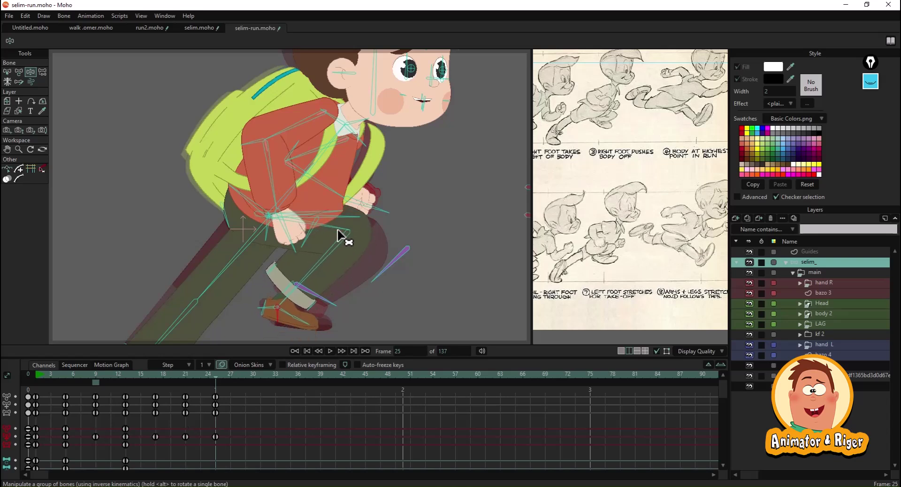
{"action": "left_click_drag", "start_coordinate": [289, 291], "coordinate": [287, 294]}
{"action": "scroll", "coordinate": [287, 295], "scroll_direction": "down", "scroll_amount": 3}
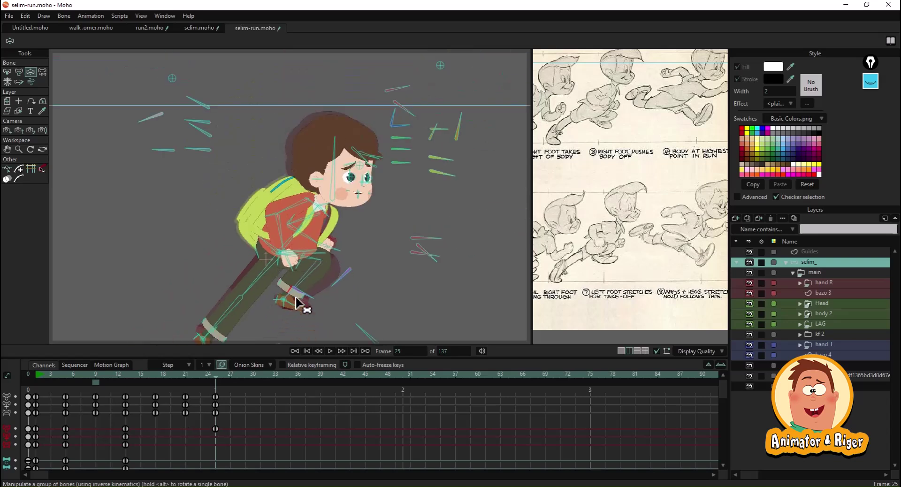
Step: Rotate the pushing foot's toe bone at frame 25 so the toes rest on the ground line
{"action": "scroll", "coordinate": [294, 279], "scroll_direction": "up", "scroll_amount": 4}
{"action": "scroll", "coordinate": [221, 302], "scroll_direction": "up", "scroll_amount": 3}
{"action": "left_click_drag", "start_coordinate": [241, 298], "coordinate": [262, 288]}
{"action": "scroll", "coordinate": [262, 287], "scroll_direction": "down", "scroll_amount": 2}
{"action": "left_click_drag", "start_coordinate": [263, 393], "coordinate": [29, 457]}
{"action": "left_click", "coordinate": [249, 396]}
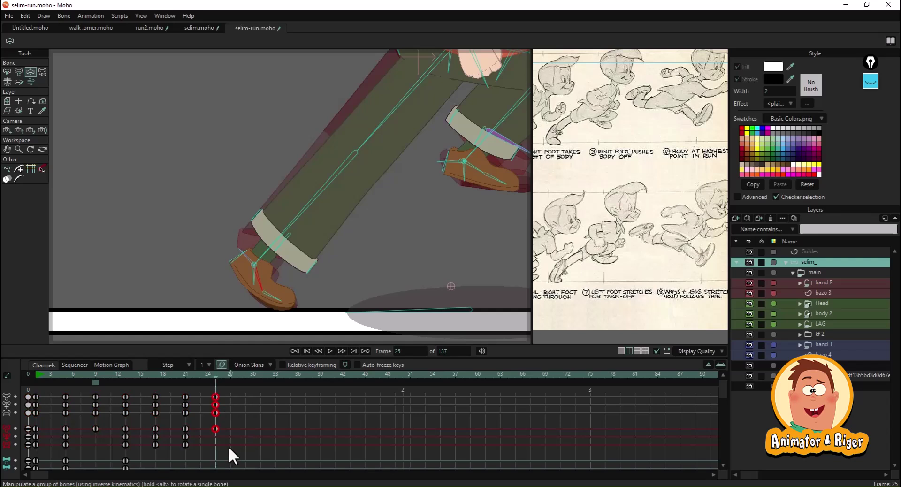
{"action": "scroll", "coordinate": [326, 250], "scroll_direction": "down", "scroll_amount": 3}
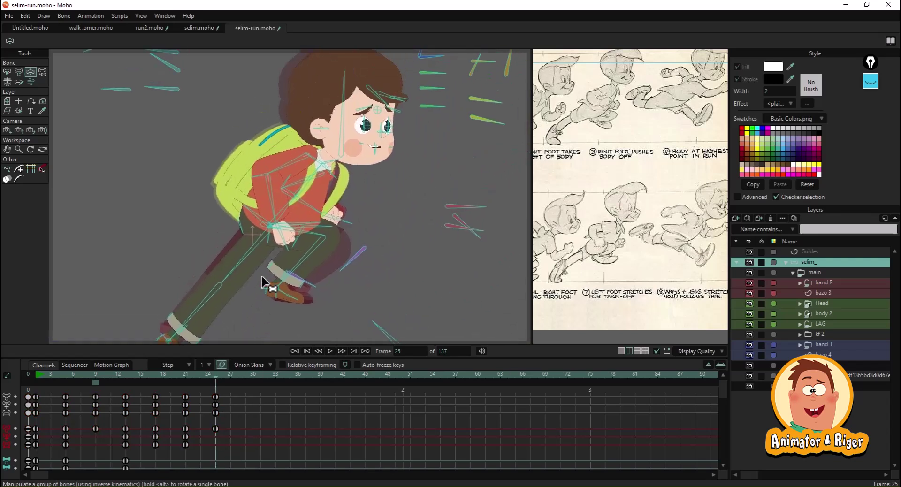
Step: Adjust the extended rear leg's thigh bone at the hip with Transform Bone at frame 25
{"action": "scroll", "coordinate": [262, 282], "scroll_direction": "up", "scroll_amount": 2}
{"action": "left_click", "coordinate": [18, 72]}
{"action": "scroll", "coordinate": [235, 247], "scroll_direction": "up", "scroll_amount": 1}
{"action": "left_click", "coordinate": [233, 249]}
{"action": "left_click", "coordinate": [231, 251]}
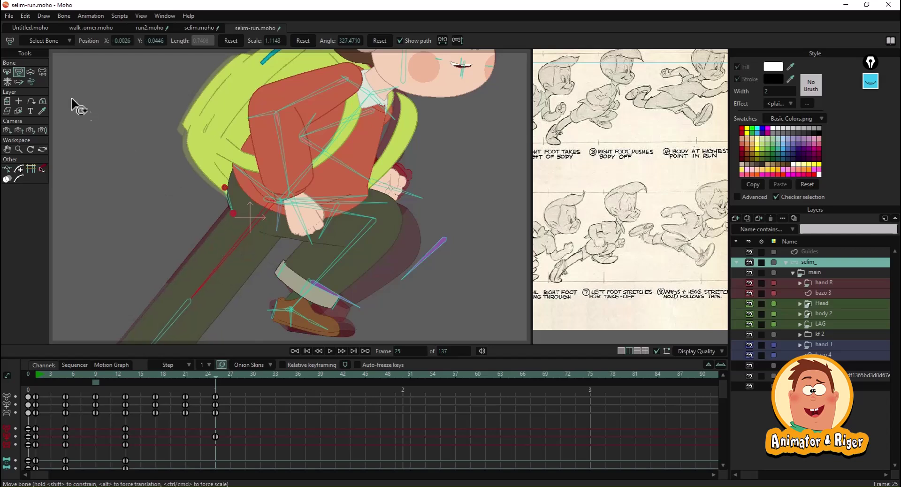
{"action": "left_click", "coordinate": [30, 72]}
{"action": "left_click_drag", "start_coordinate": [262, 393], "coordinate": [36, 456]}
{"action": "scroll", "coordinate": [315, 272], "scroll_direction": "down", "scroll_amount": 4}
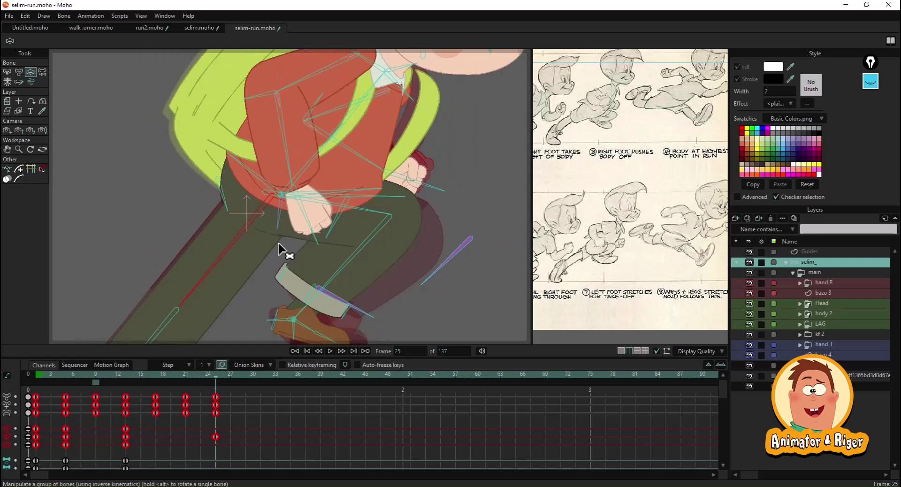
{"action": "left_click_drag", "start_coordinate": [325, 235], "coordinate": [339, 259]}
{"action": "left_click", "coordinate": [285, 405]}
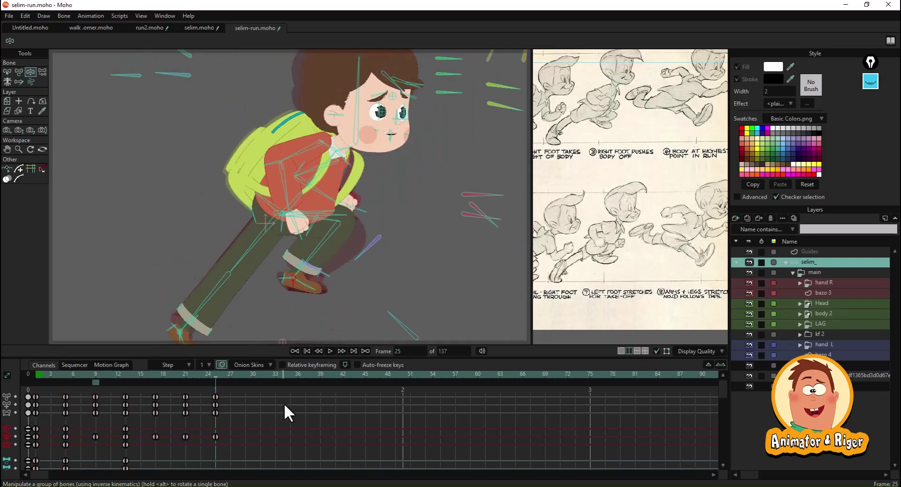
Step: Try to change the front hand's shape with its control bone at frame 1
{"action": "left_click", "coordinate": [35, 375]}
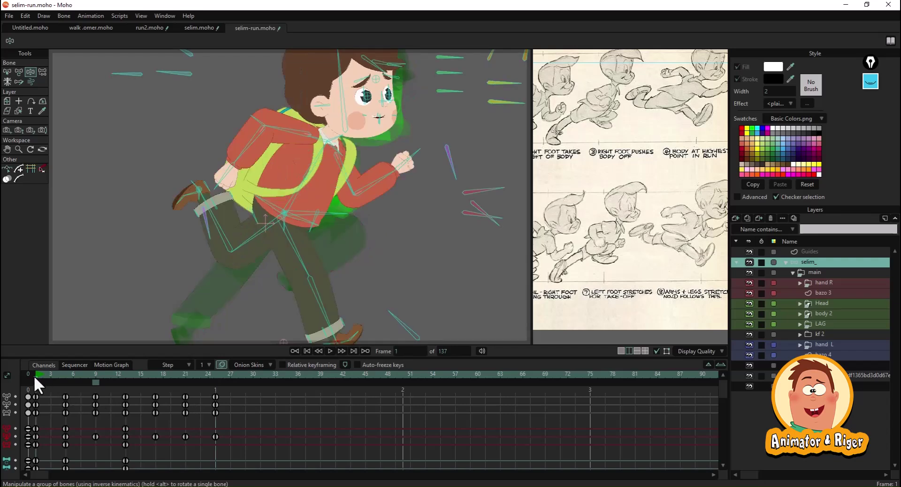
{"action": "left_click_drag", "start_coordinate": [467, 177], "coordinate": [480, 115]}
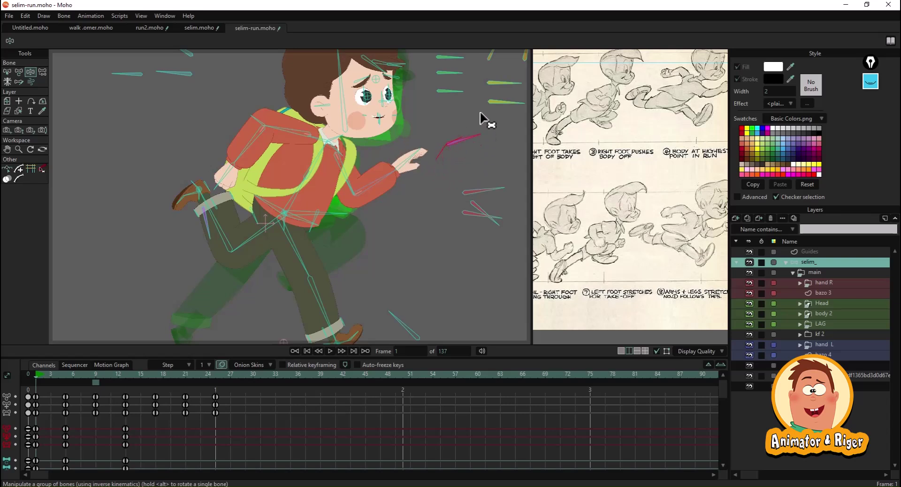
{"action": "key", "text": "ctrl+z"}
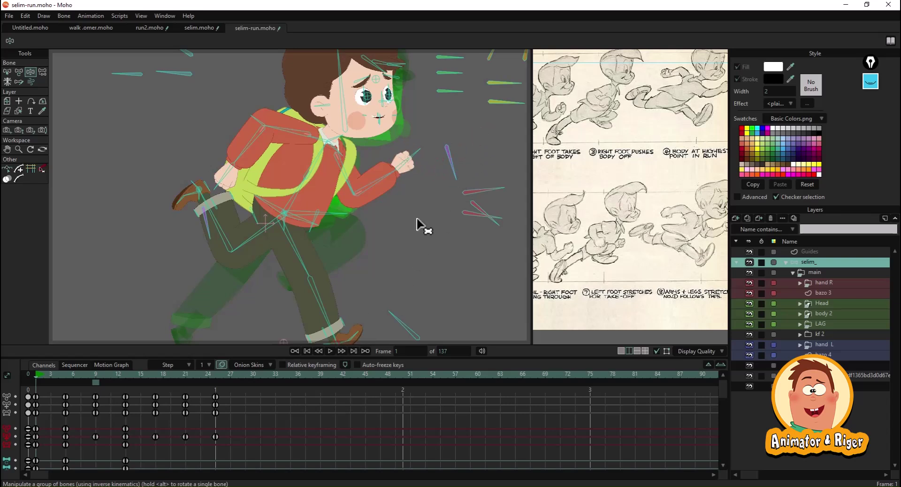
Step: Duplicate the frame 1 contact pose keys at the end of the cycle, placing the copy at frame 33
{"action": "left_click", "coordinate": [223, 375]}
{"action": "left_click", "coordinate": [243, 373]}
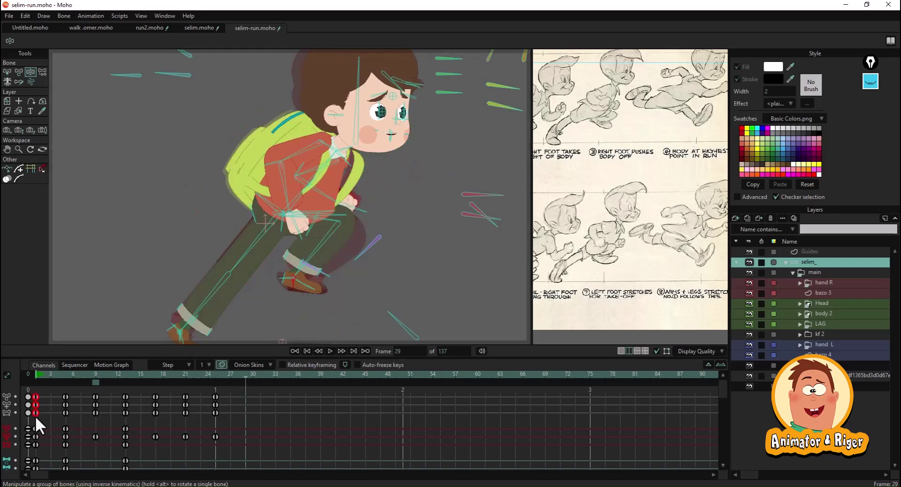
{"action": "key", "text": "ctrl+v"}
{"action": "scroll", "coordinate": [275, 271], "scroll_direction": "down", "scroll_amount": 2}
{"action": "scroll", "coordinate": [294, 270], "scroll_direction": "up", "scroll_amount": 1}
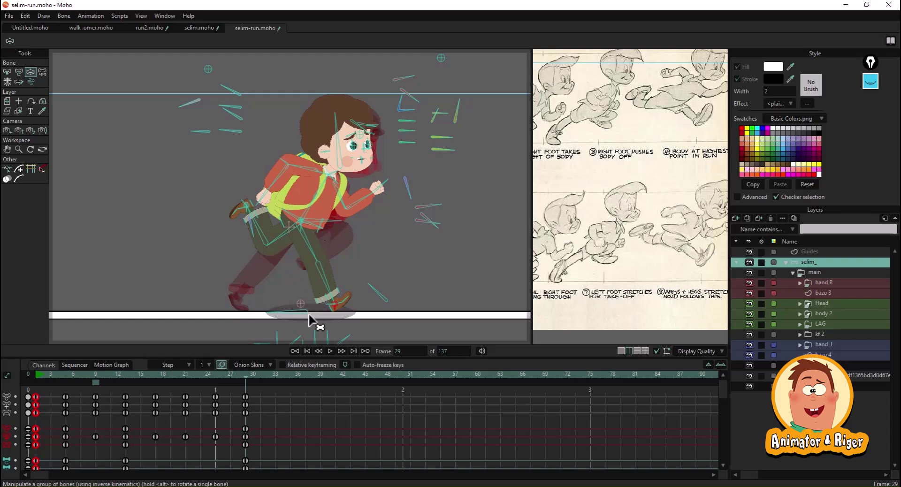
{"action": "left_click_drag", "start_coordinate": [625, 250], "coordinate": [675, 246]}
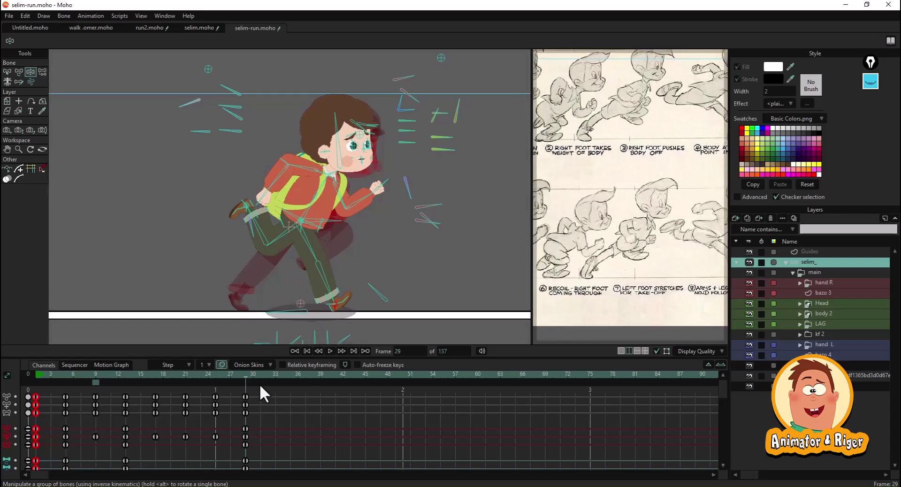
{"action": "left_click_drag", "start_coordinate": [246, 405], "coordinate": [275, 398]}
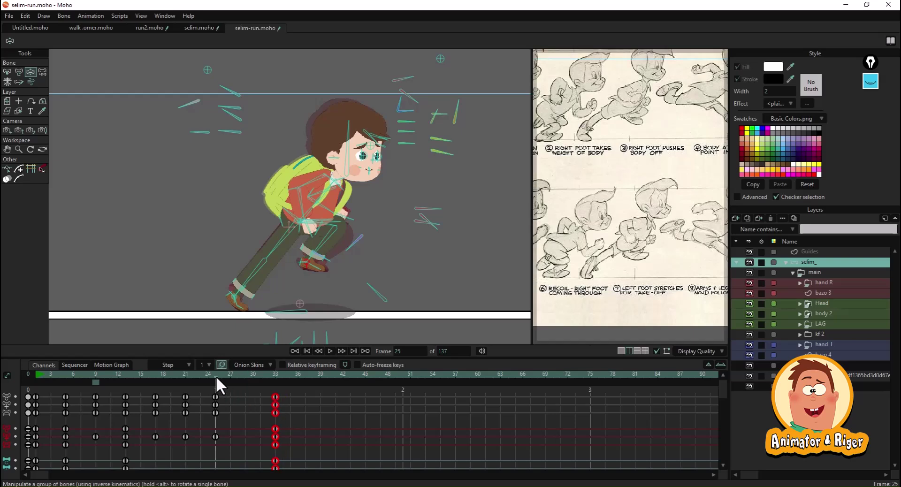
Step: Switch the onion skin to frame 13 and copy that frame's body keys to frame 29
{"action": "left_click", "coordinate": [125, 383]}
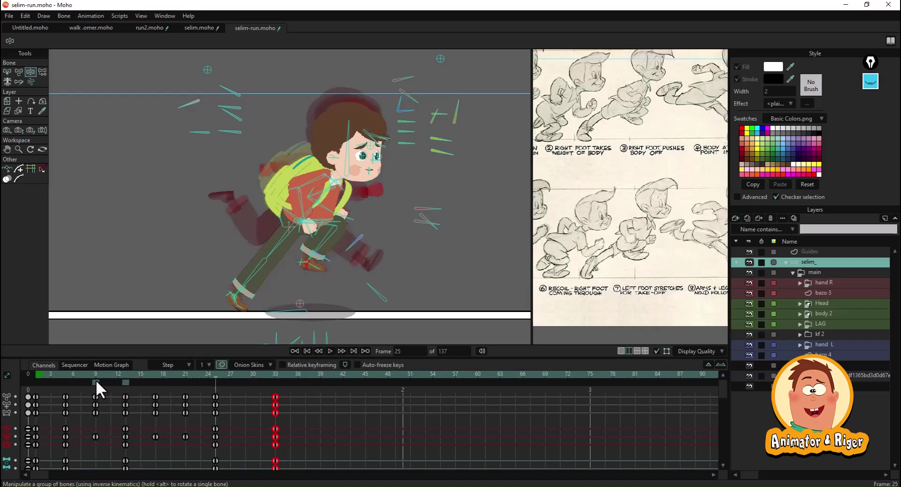
{"action": "left_click", "coordinate": [244, 377]}
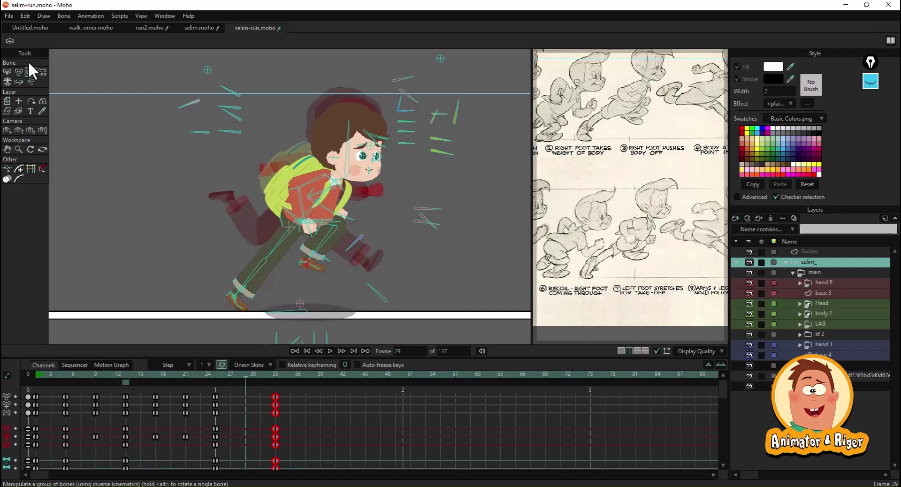
{"action": "scroll", "coordinate": [352, 218], "scroll_direction": "up", "scroll_amount": 3}
{"action": "left_click_drag", "start_coordinate": [328, 232], "coordinate": [329, 227]}
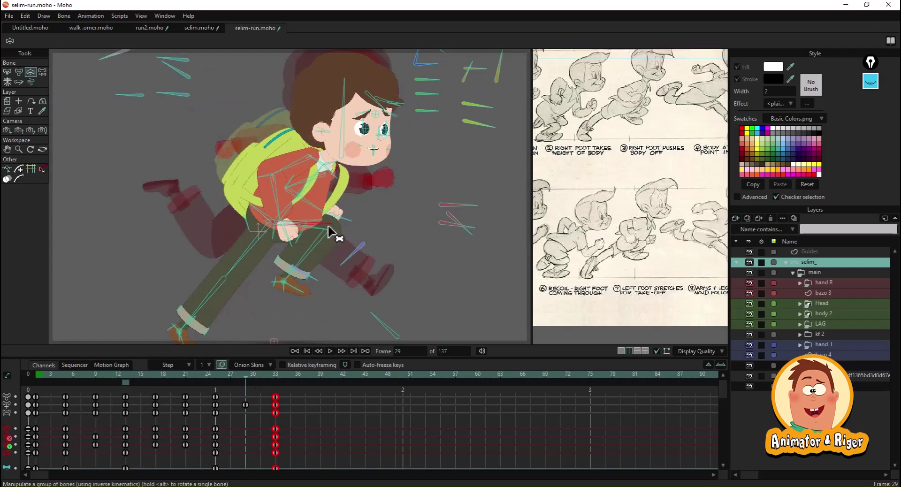
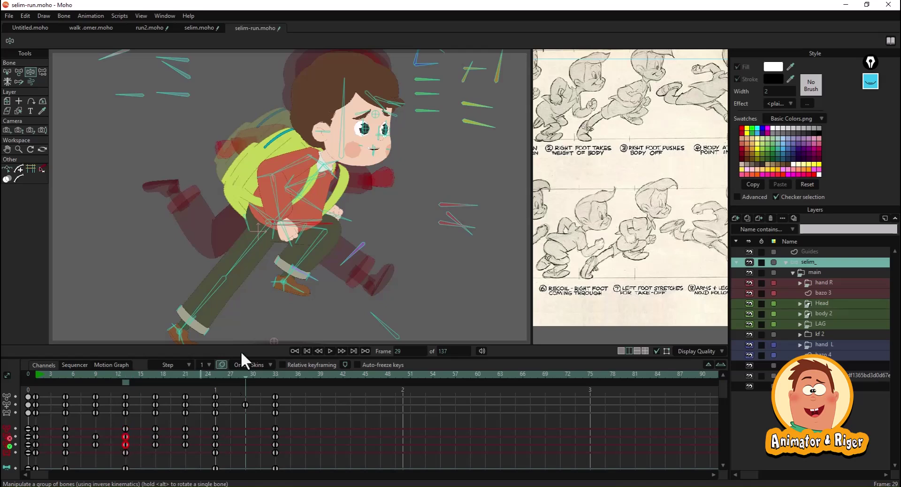
{"action": "key", "text": "ctrl+v"}
Step: Stretch one leg forward and kick the other back at frame 29, angling the feet to match the frame 13 ghost
{"action": "left_click_drag", "start_coordinate": [308, 241], "coordinate": [340, 255]}
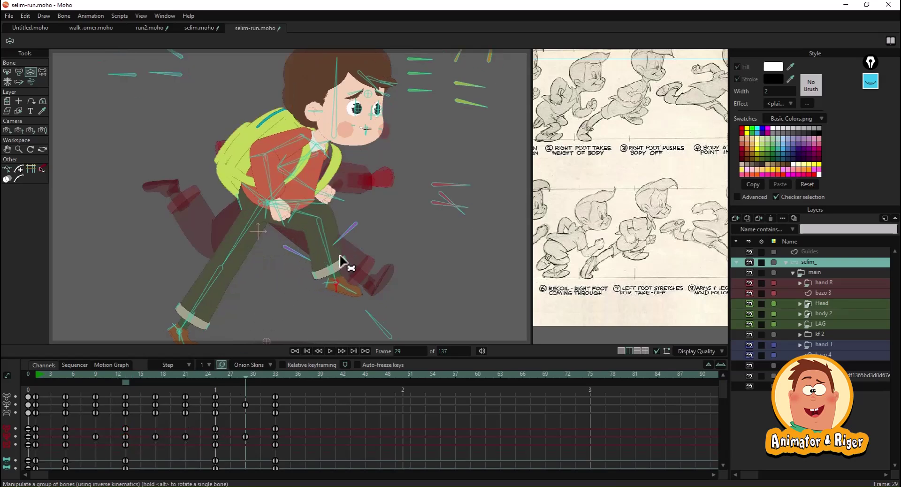
{"action": "left_click_drag", "start_coordinate": [342, 291], "coordinate": [366, 260]}
{"action": "left_click_drag", "start_coordinate": [195, 268], "coordinate": [91, 187]}
{"action": "scroll", "coordinate": [173, 231], "scroll_direction": "up", "scroll_amount": 2}
{"action": "scroll", "coordinate": [189, 191], "scroll_direction": "up", "scroll_amount": 2}
{"action": "mouse_move", "coordinate": [207, 225]}
{"action": "left_mouse_down"}
{"action": "mouse_move", "coordinate": [181, 200]}
{"action": "mouse_move", "coordinate": [207, 216]}
{"action": "left_mouse_up"}
{"action": "scroll", "coordinate": [272, 258], "scroll_direction": "down", "scroll_amount": 2}
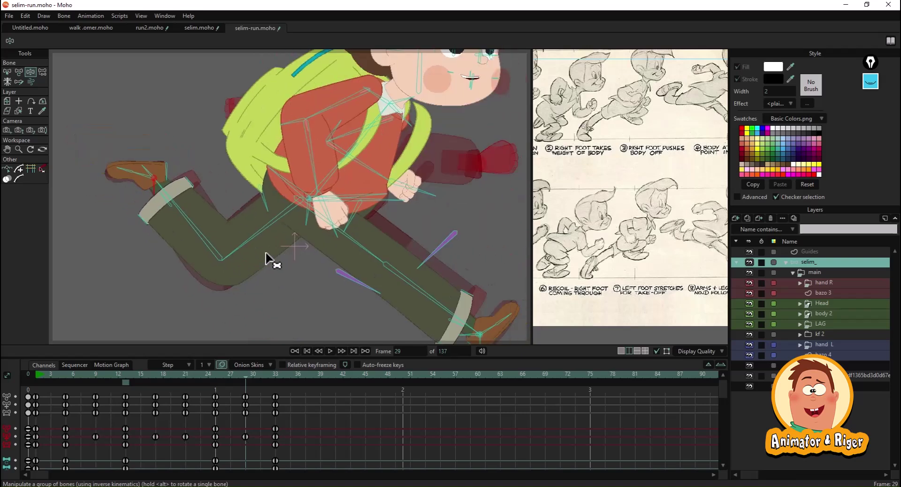
{"action": "scroll", "coordinate": [277, 257], "scroll_direction": "down", "scroll_amount": 1}
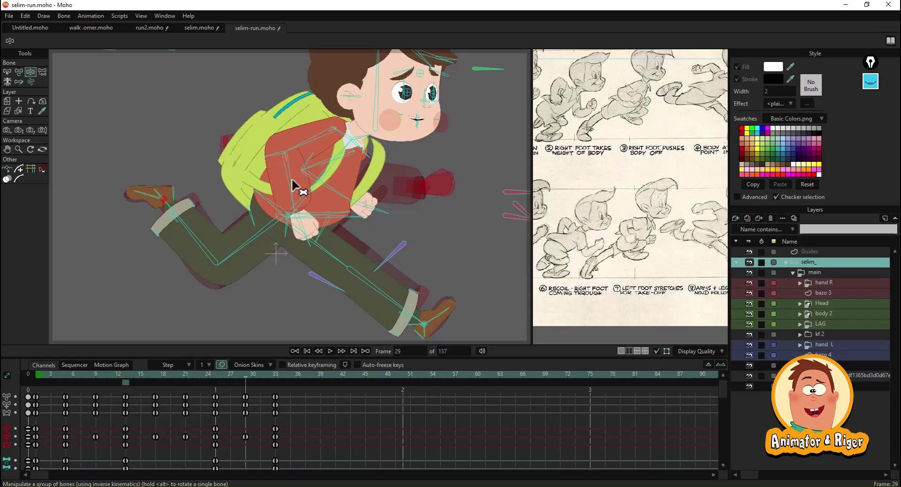
Step: Swing one arm forward and the other back behind the body at frame 29, following the reference sheet's stretched pose and the frame 25 arms
{"action": "mouse_move", "coordinate": [337, 190]}
{"action": "left_mouse_down"}
{"action": "mouse_move", "coordinate": [354, 195]}
{"action": "mouse_move", "coordinate": [350, 187]}
{"action": "left_mouse_up"}
{"action": "left_click_drag", "start_coordinate": [609, 276], "coordinate": [533, 267]}
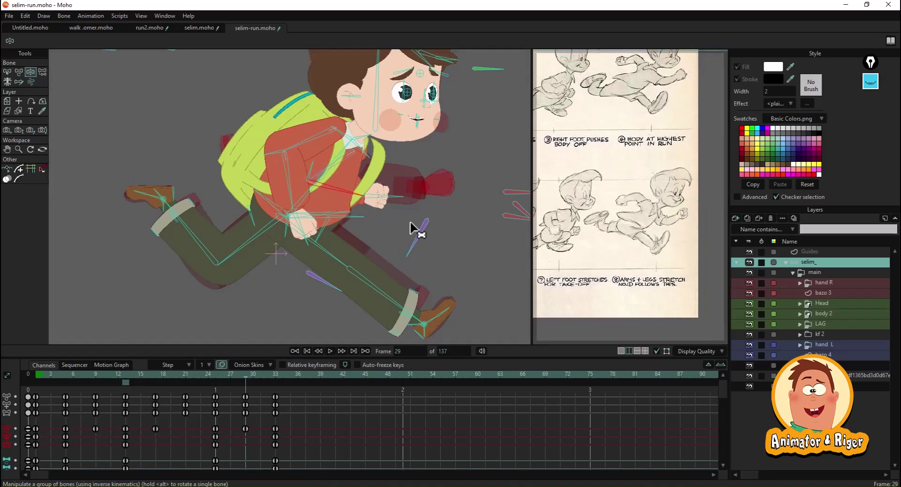
{"action": "left_click", "coordinate": [337, 187]}
{"action": "left_click_drag", "start_coordinate": [278, 375], "coordinate": [215, 384]}
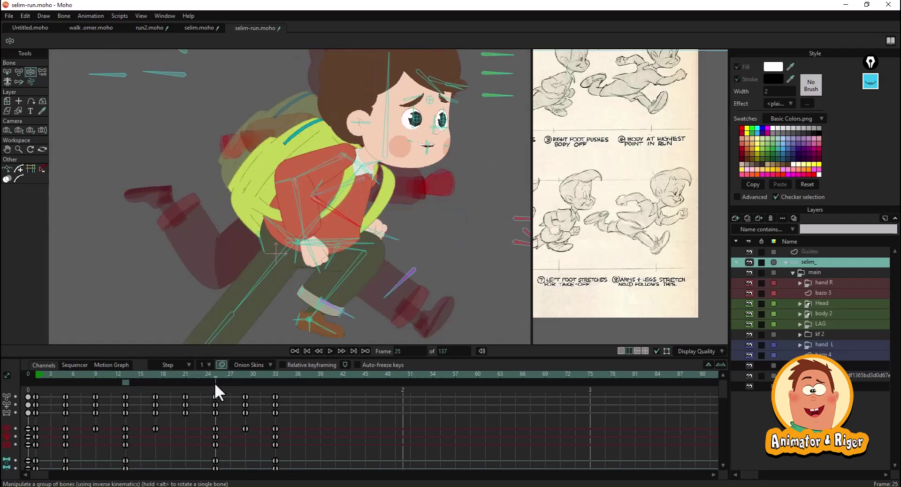
{"action": "left_click_drag", "start_coordinate": [303, 247], "coordinate": [291, 203]}
{"action": "left_click", "coordinate": [246, 376]}
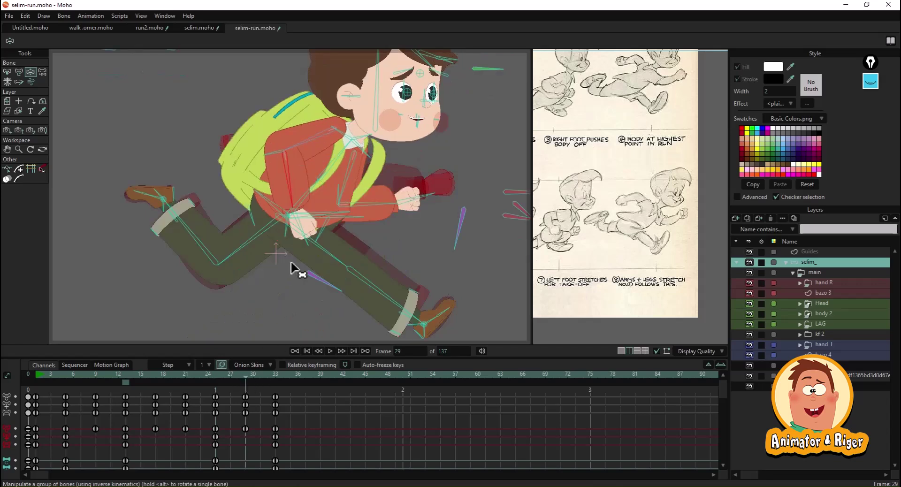
{"action": "left_click_drag", "start_coordinate": [250, 140], "coordinate": [238, 120]}
{"action": "left_click_drag", "start_coordinate": [418, 206], "coordinate": [427, 198]}
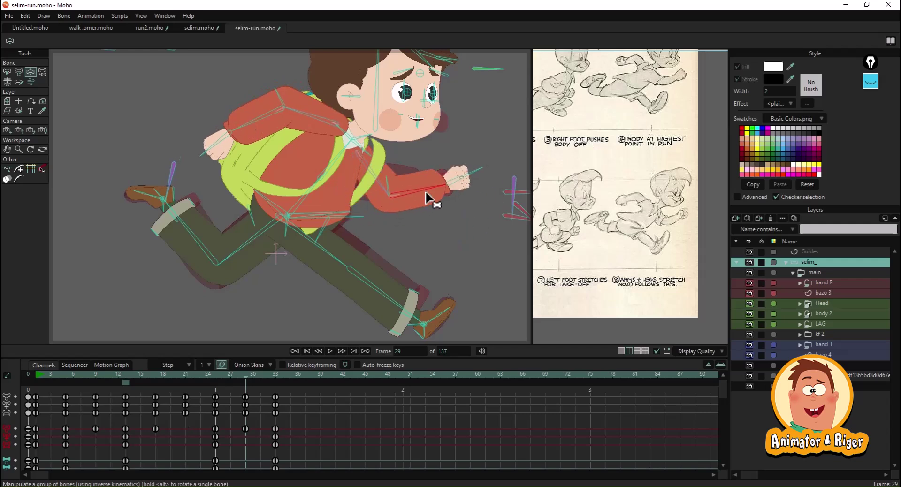
{"action": "left_click_drag", "start_coordinate": [375, 296], "coordinate": [364, 269]}
{"action": "scroll", "coordinate": [309, 249], "scroll_direction": "up", "scroll_amount": 2}
{"action": "left_click", "coordinate": [288, 239]}
{"action": "left_click_drag", "start_coordinate": [288, 239], "coordinate": [282, 241]}
{"action": "scroll", "coordinate": [322, 263], "scroll_direction": "down", "scroll_amount": 2}
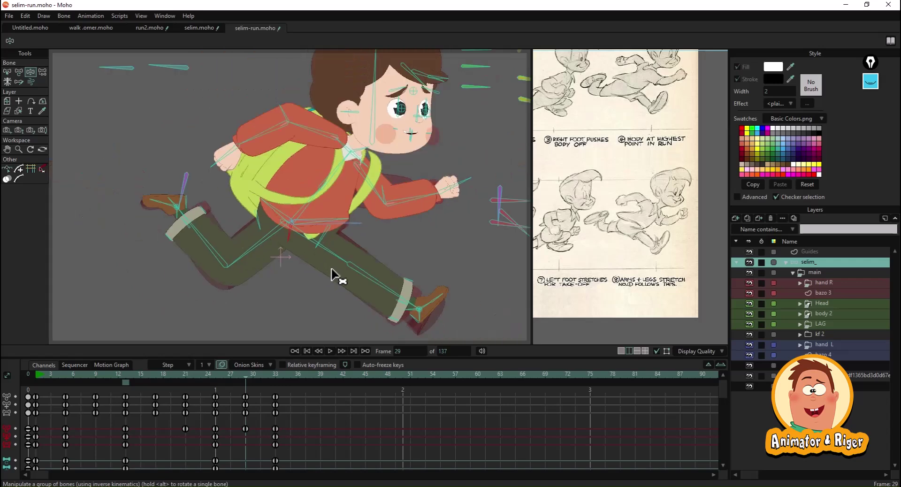
{"action": "scroll", "coordinate": [327, 301], "scroll_direction": "down", "scroll_amount": 3}
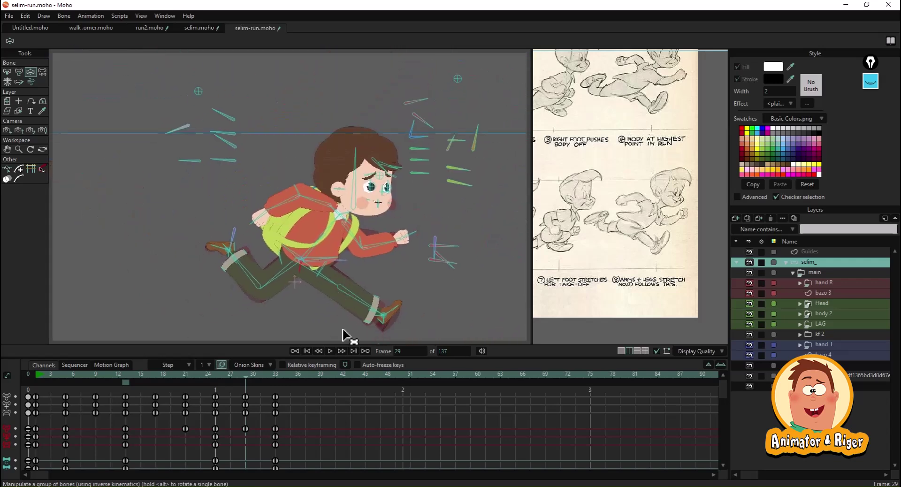
Step: Set the end of the playback range to frame 33 and turn off the onion skins
{"action": "left_click", "coordinate": [276, 374]}
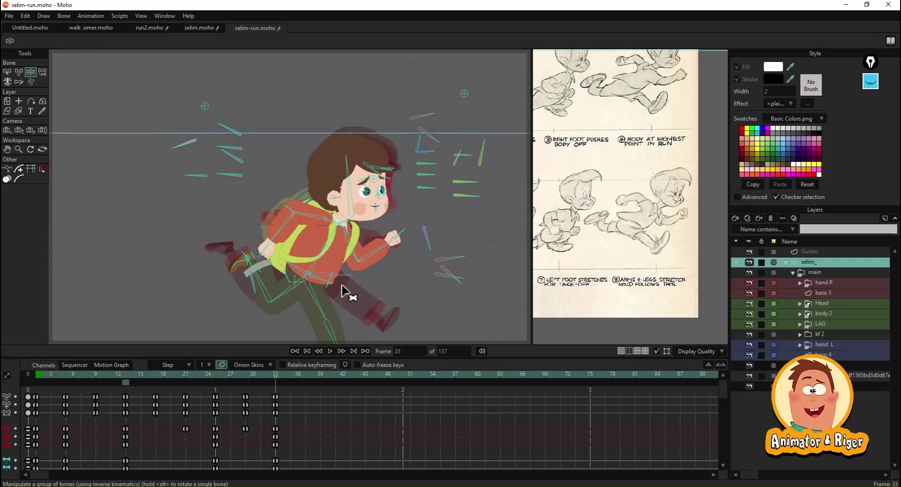
{"action": "scroll", "coordinate": [357, 282], "scroll_direction": "down", "scroll_amount": 3}
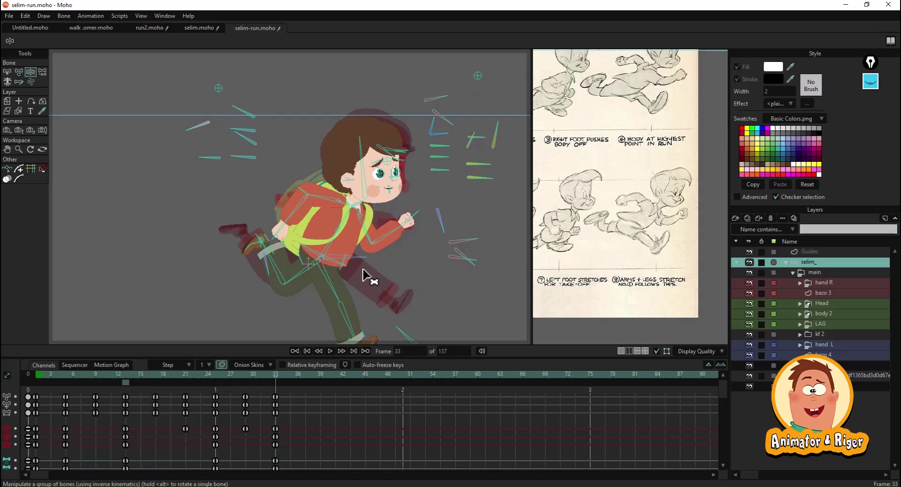
{"action": "left_click", "coordinate": [274, 376], "text": "ctrl"}
{"action": "left_click", "coordinate": [222, 364]}
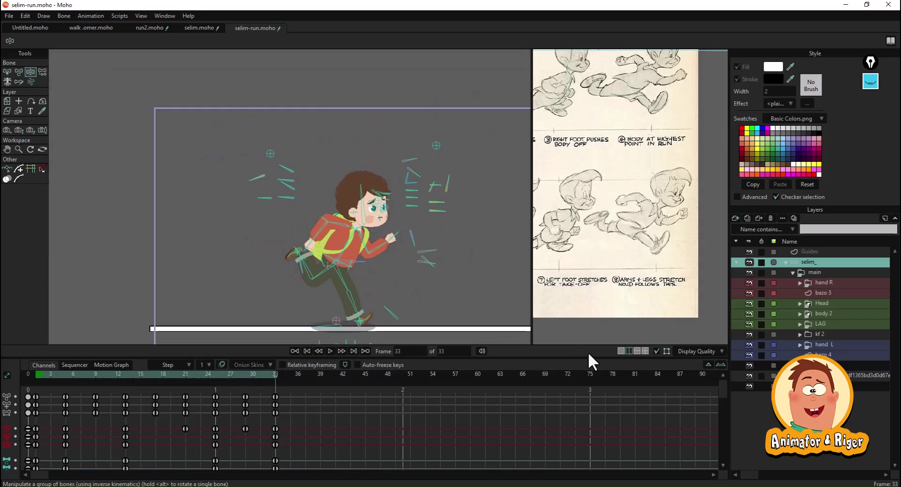
Step: Switch to a single viewport and play the run cycle through, returning to frame 1
{"action": "left_click", "coordinate": [622, 351]}
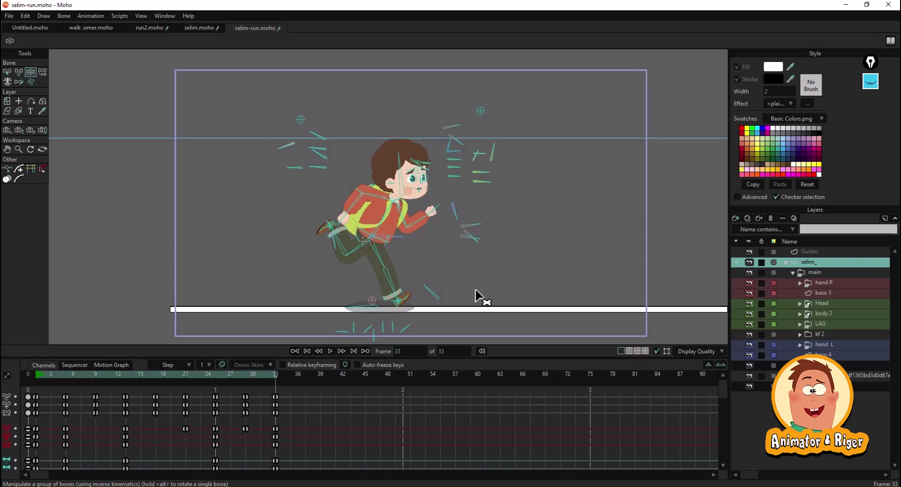
{"action": "key", "text": "space"}
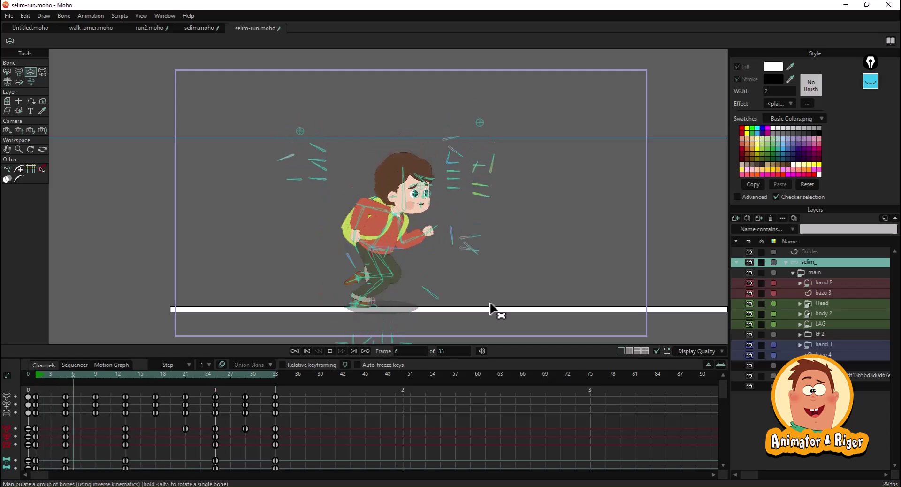
{"action": "key", "text": "space"}
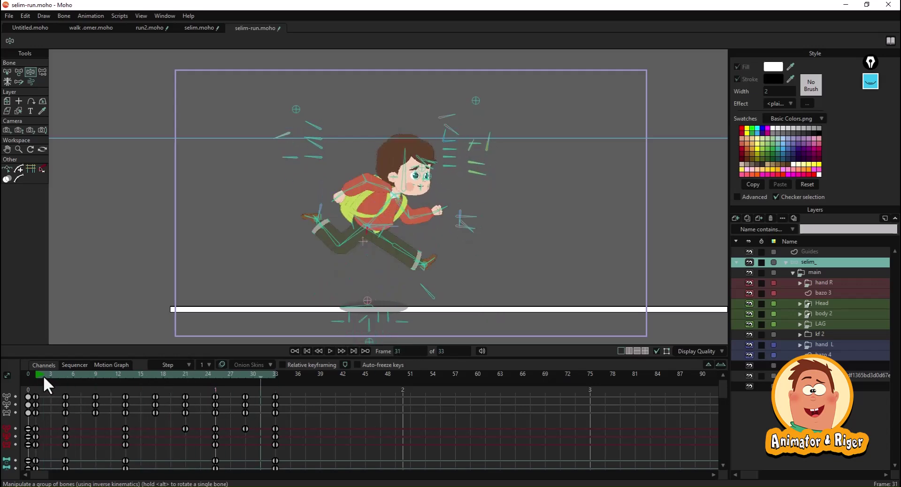
{"action": "left_click", "coordinate": [36, 375]}
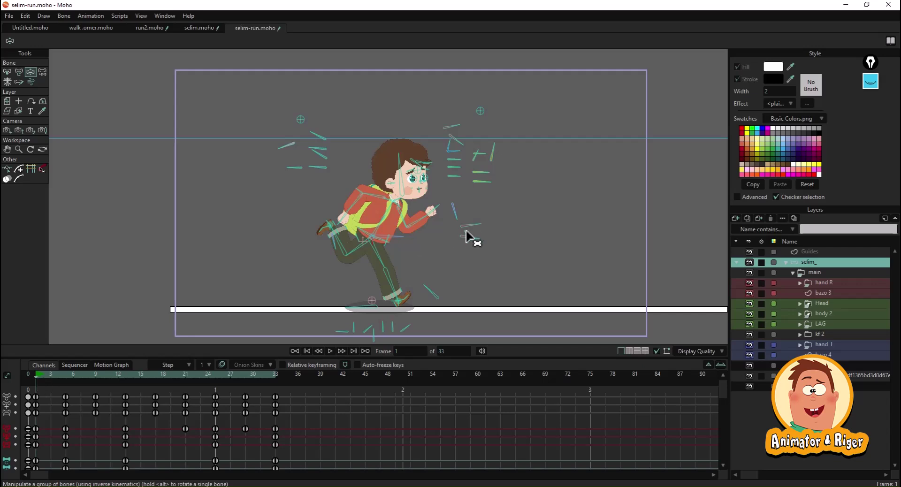
{"action": "scroll", "coordinate": [467, 238], "scroll_direction": "up", "scroll_amount": 3}
{"action": "left_click_drag", "start_coordinate": [497, 227], "coordinate": [499, 229]}
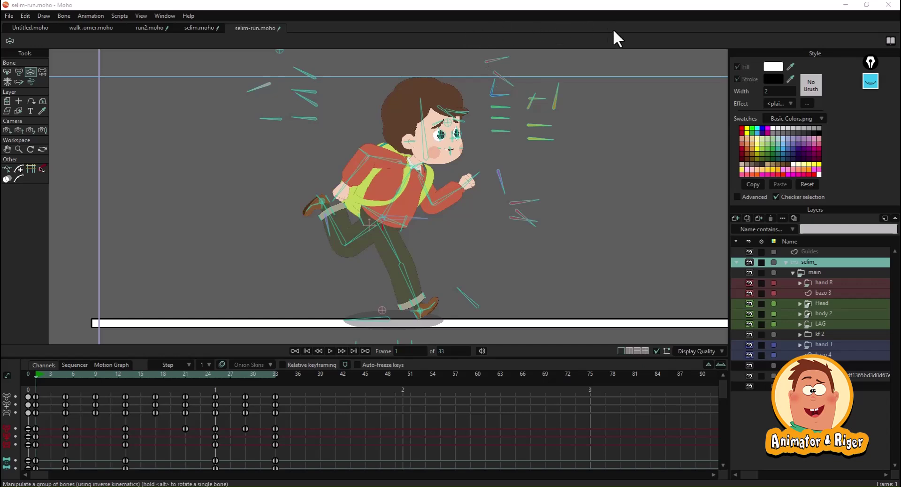
{"action": "left_click_drag", "start_coordinate": [339, 400], "coordinate": [39, 476]}
{"action": "left_click", "coordinate": [266, 408]}
{"action": "left_click_drag", "start_coordinate": [296, 393], "coordinate": [232, 437]}
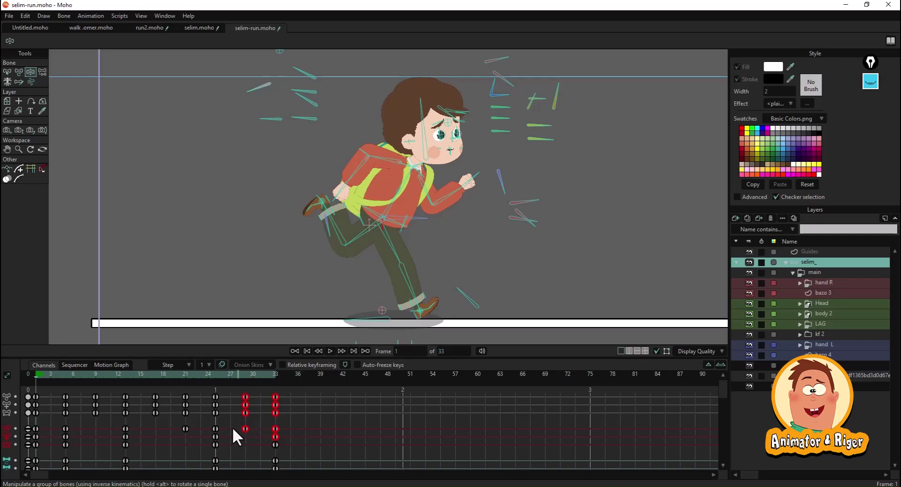
{"action": "left_click_drag", "start_coordinate": [220, 396], "coordinate": [184, 441]}
{"action": "left_click", "coordinate": [316, 433]}
Step: Hide the bones and sketch the hands' swing arc below the torso with the screen pen at frame 1, clearing the earlier strokes
{"action": "left_click", "coordinate": [657, 351]}
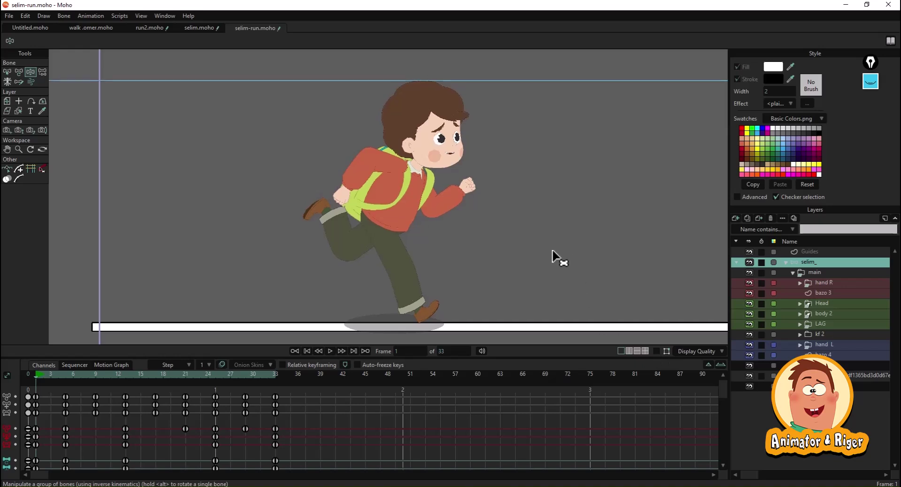
{"action": "left_click", "coordinate": [870, 84]}
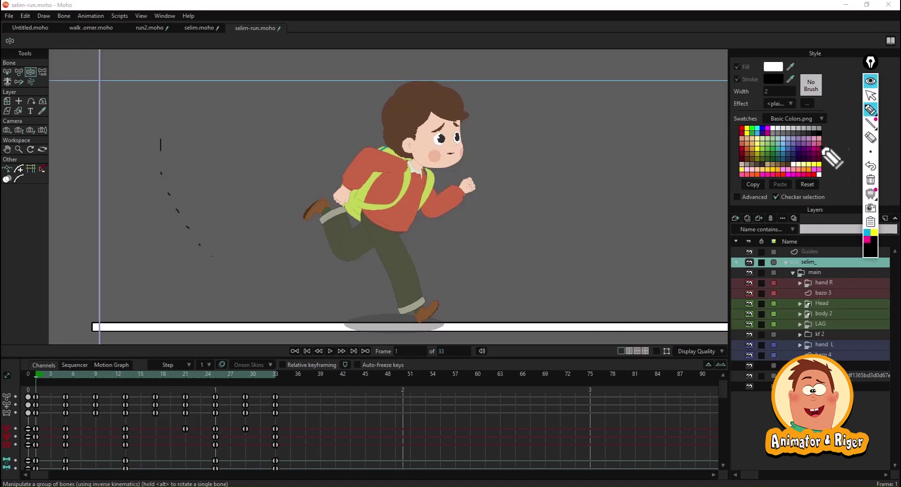
{"action": "left_click", "coordinate": [873, 183]}
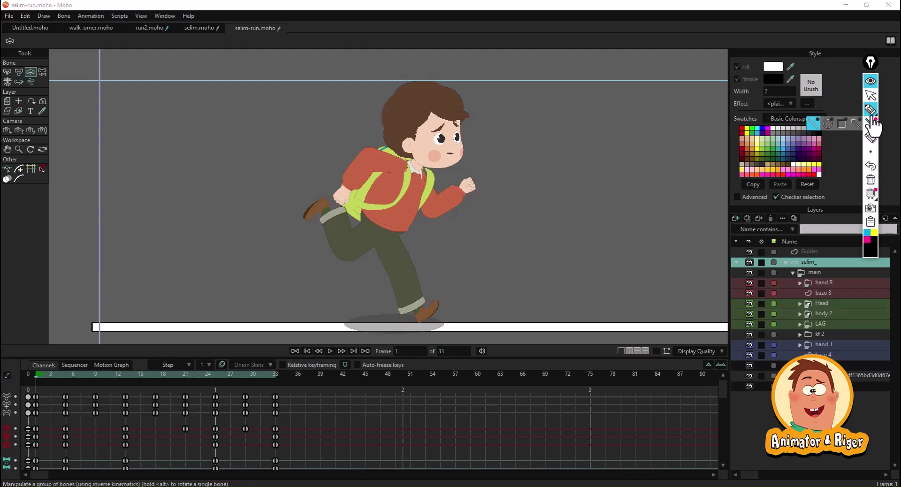
{"action": "mouse_move", "coordinate": [441, 219]}
{"action": "left_mouse_down"}
{"action": "mouse_move", "coordinate": [386, 231]}
{"action": "mouse_move", "coordinate": [353, 226]}
{"action": "mouse_move", "coordinate": [322, 197]}
{"action": "left_mouse_up"}
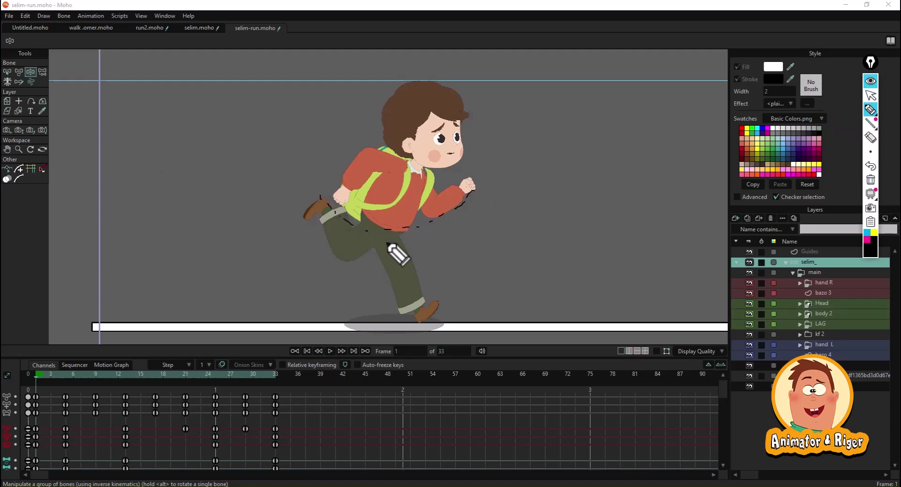
{"action": "left_click", "coordinate": [871, 96]}
Step: Lower the front forearm at frame 5 so the hand follows the bottom of the swing arc
{"action": "scroll", "coordinate": [533, 219], "scroll_direction": "up", "scroll_amount": 2}
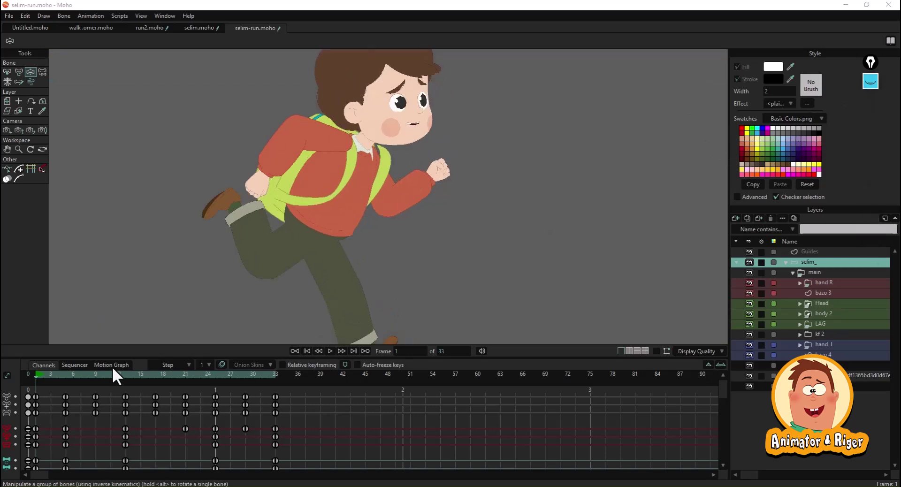
{"action": "left_click", "coordinate": [67, 375]}
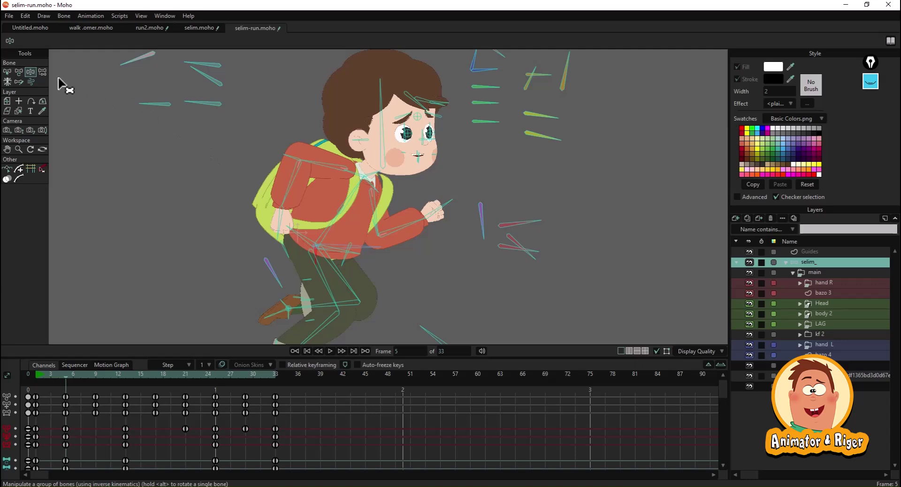
{"action": "left_click_drag", "start_coordinate": [418, 238], "coordinate": [413, 249]}
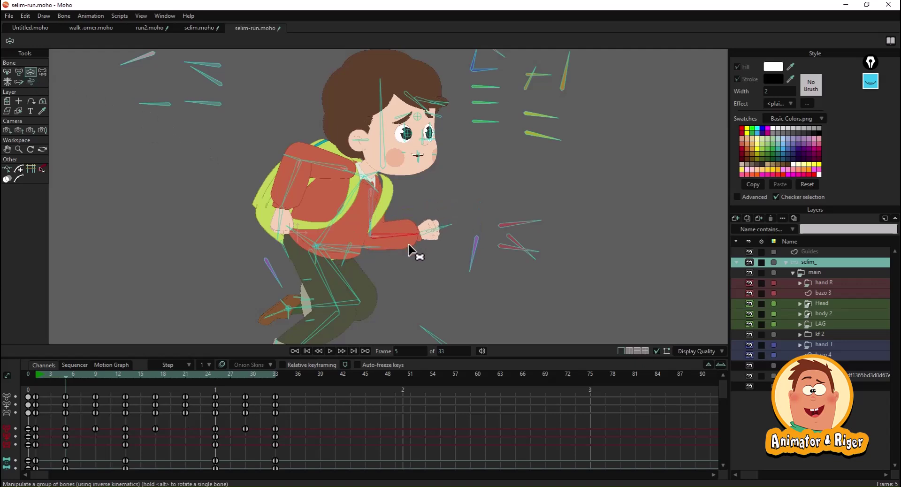
Step: Examine the arm poses at frames 9 and 13, checking the rear shoulder bone, and scrub on to frame 33
{"action": "left_click", "coordinate": [95, 374]}
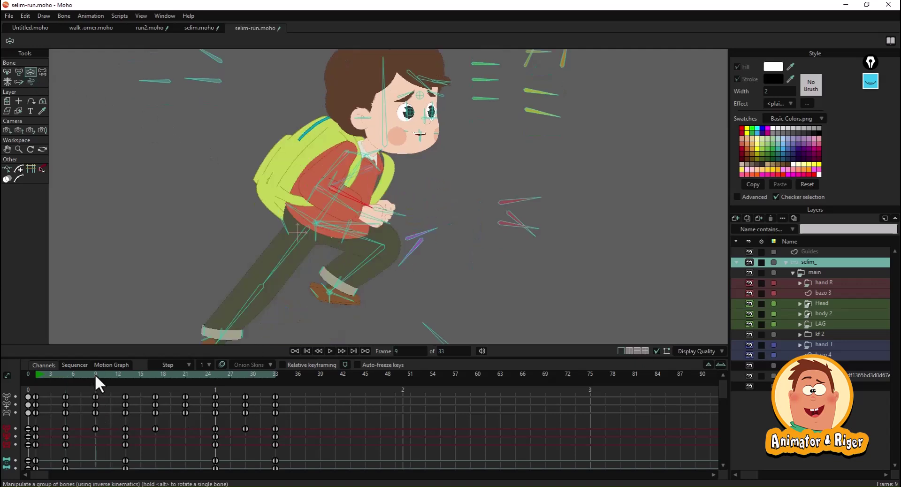
{"action": "left_click", "coordinate": [127, 374]}
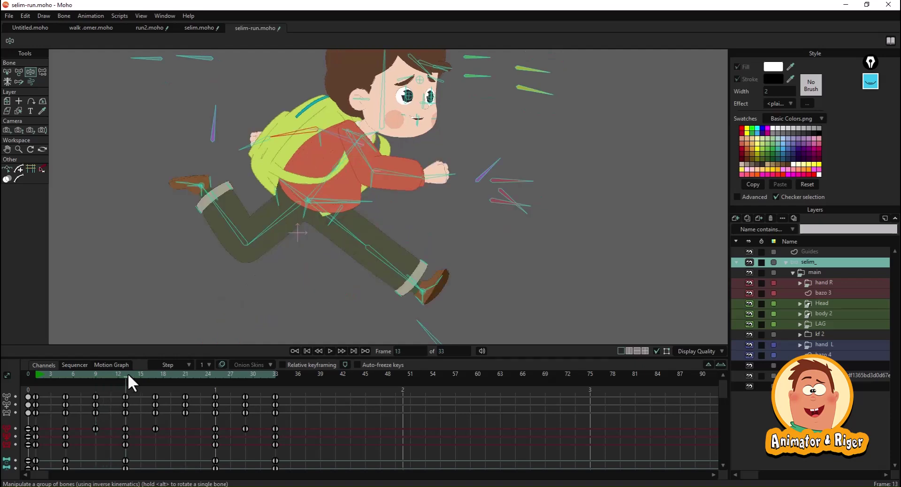
{"action": "left_click", "coordinate": [18, 71]}
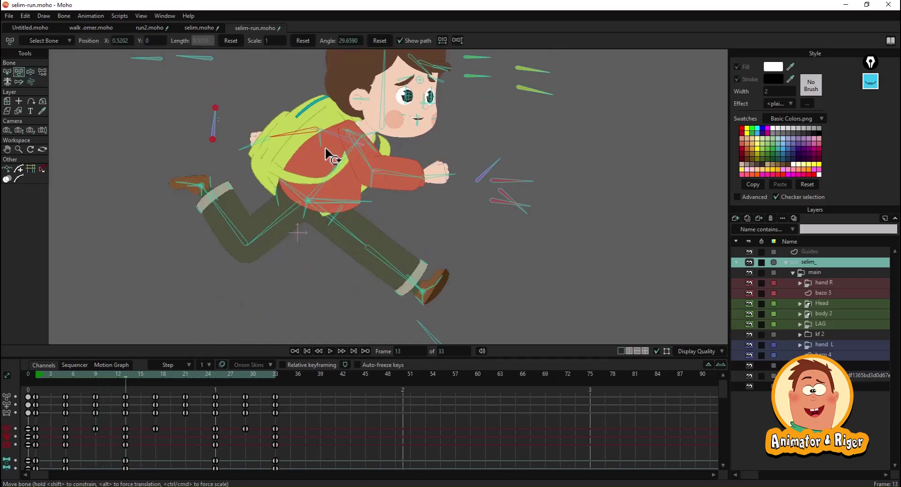
{"action": "scroll", "coordinate": [329, 154], "scroll_direction": "up", "scroll_amount": 3}
{"action": "left_click", "coordinate": [328, 127]}
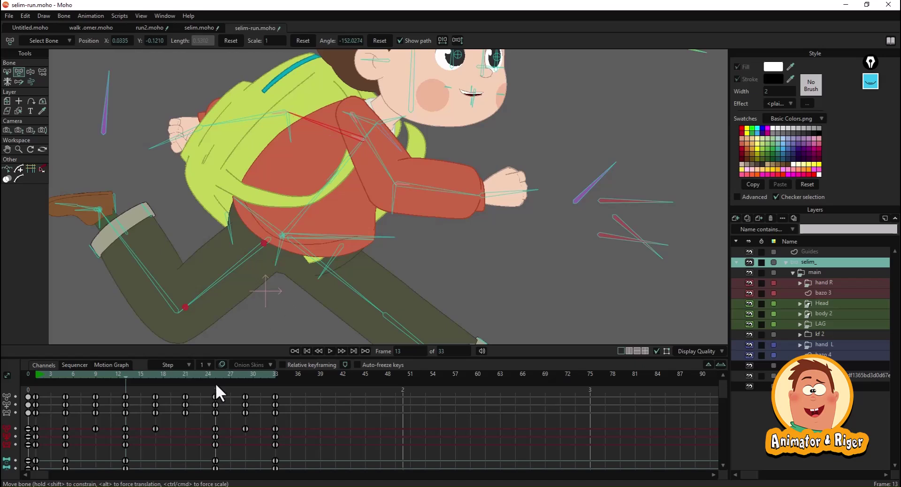
{"action": "left_click_drag", "start_coordinate": [153, 371], "coordinate": [275, 379]}
{"action": "scroll", "coordinate": [330, 293], "scroll_direction": "down", "scroll_amount": 2}
Step: Review how the arms swing between the key poses by scrubbing the second half of the cycle, from frame 13 to 33
{"action": "left_click", "coordinate": [30, 72]}
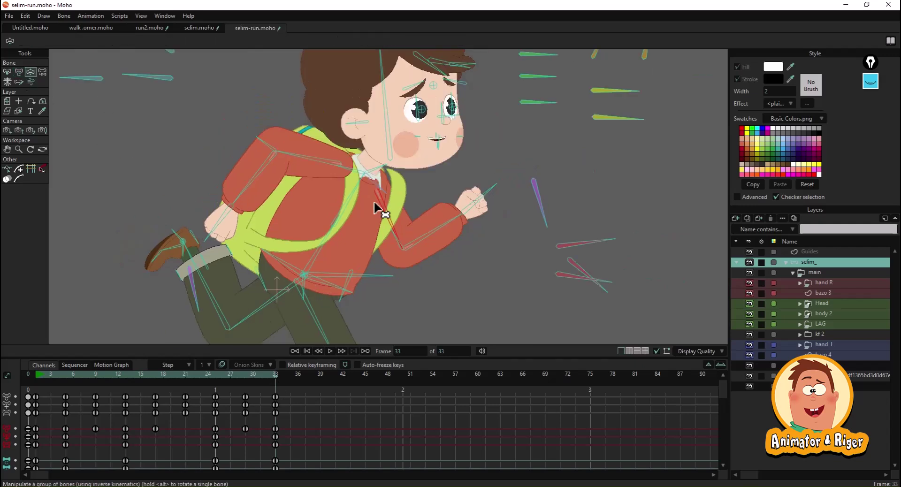
{"action": "left_click", "coordinate": [554, 250]}
{"action": "left_click_drag", "start_coordinate": [211, 374], "coordinate": [283, 376]}
{"action": "left_click_drag", "start_coordinate": [233, 402], "coordinate": [193, 387]}
{"action": "scroll", "coordinate": [338, 296], "scroll_direction": "up", "scroll_amount": 3}
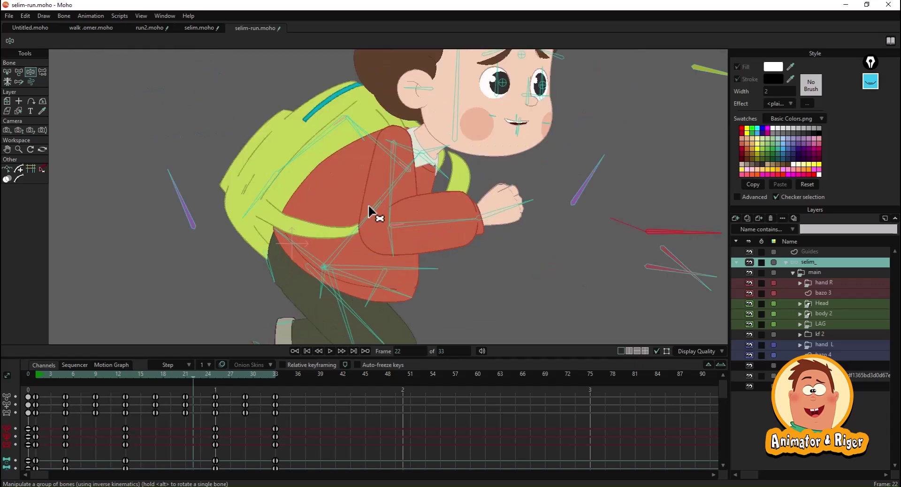
{"action": "left_click", "coordinate": [122, 374]}
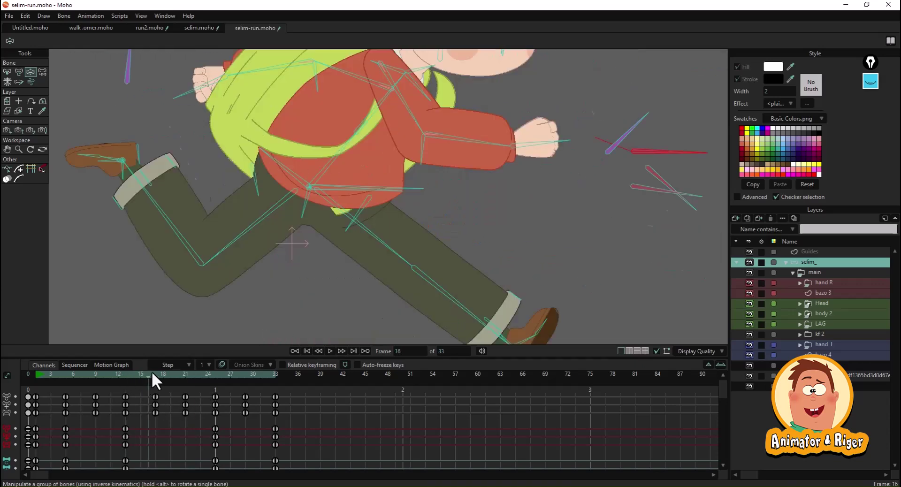
{"action": "left_click", "coordinate": [152, 374]}
{"action": "left_click", "coordinate": [298, 128]}
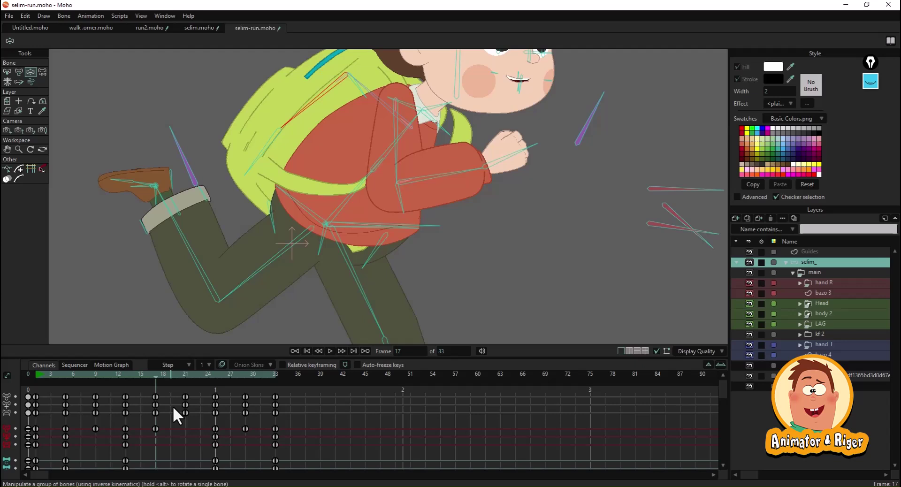
{"action": "left_click", "coordinate": [191, 374]}
{"action": "left_click", "coordinate": [212, 373]}
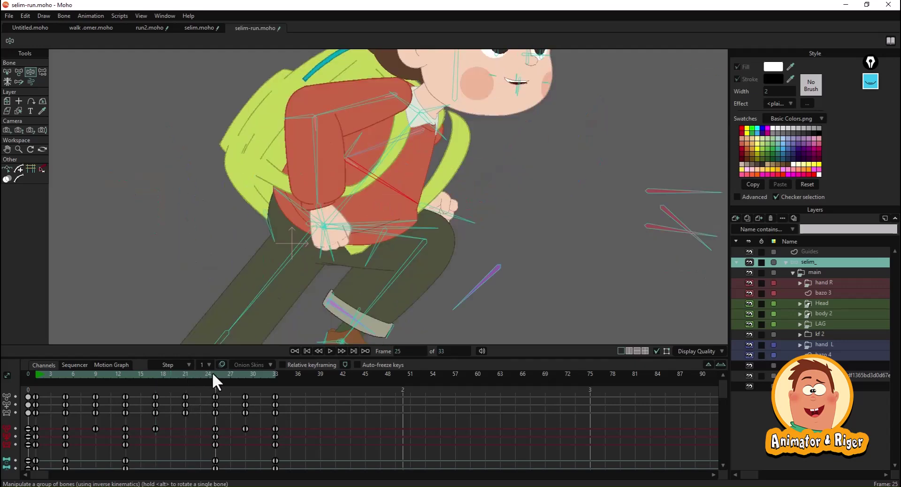
{"action": "left_click", "coordinate": [246, 375]}
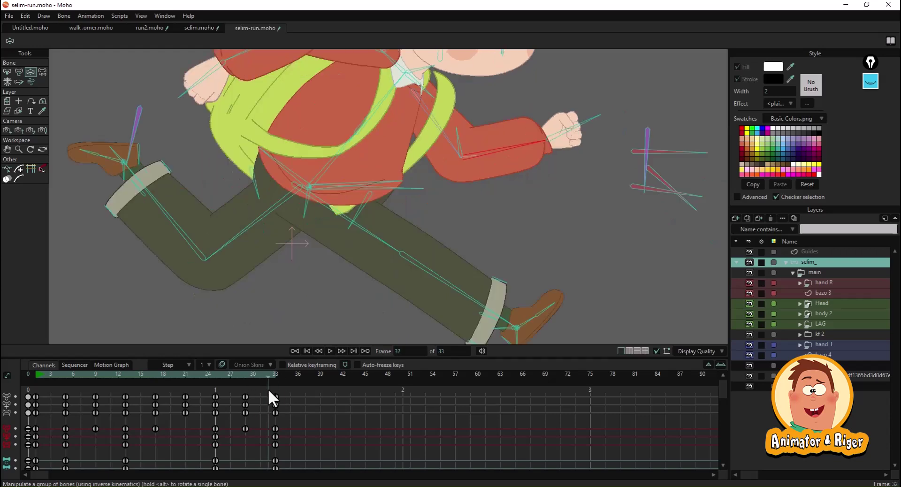
Step: Play the whole run cycle to check the arm swing, and go back to frame 1
{"action": "key", "text": "space"}
{"action": "scroll", "coordinate": [403, 255], "scroll_direction": "down", "scroll_amount": 3}
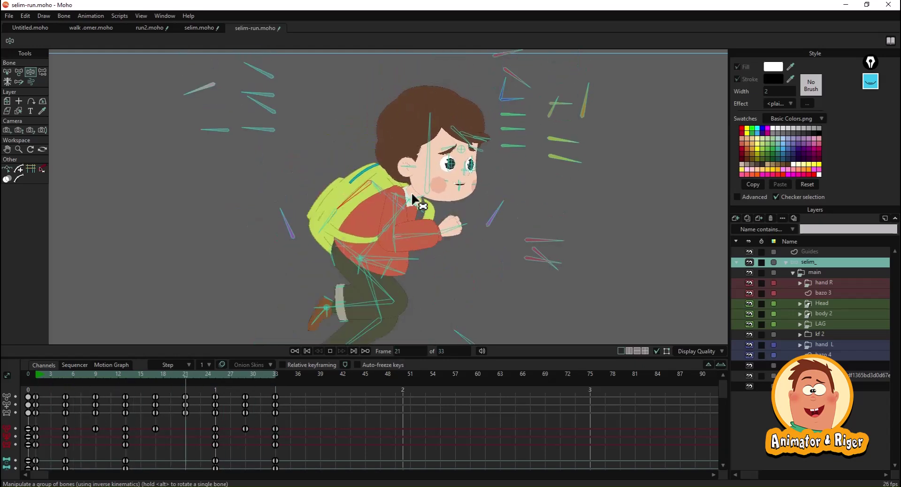
{"action": "scroll", "coordinate": [460, 274], "scroll_direction": "down", "scroll_amount": 2}
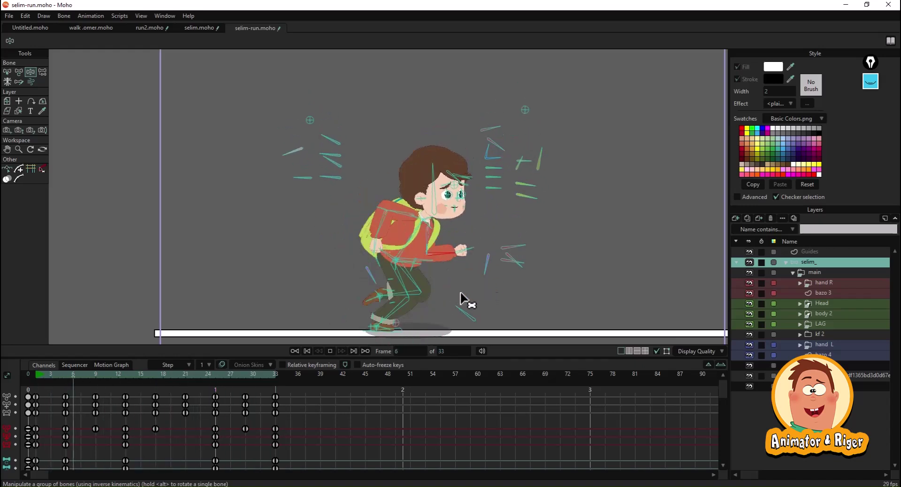
{"action": "left_click", "coordinate": [37, 378]}
{"action": "scroll", "coordinate": [417, 285], "scroll_direction": "up", "scroll_amount": 3}
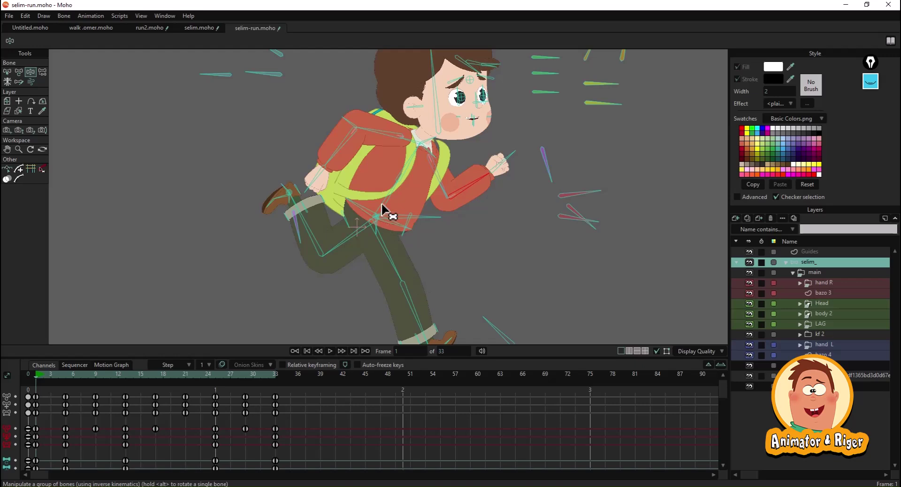
Step: Review the run timing by scrubbing from frame 5 to 33 and playing the whole cycle
{"action": "left_click_drag", "start_coordinate": [63, 377], "coordinate": [276, 396]}
{"action": "scroll", "coordinate": [437, 266], "scroll_direction": "down", "scroll_amount": 3}
{"action": "key", "text": "space"}
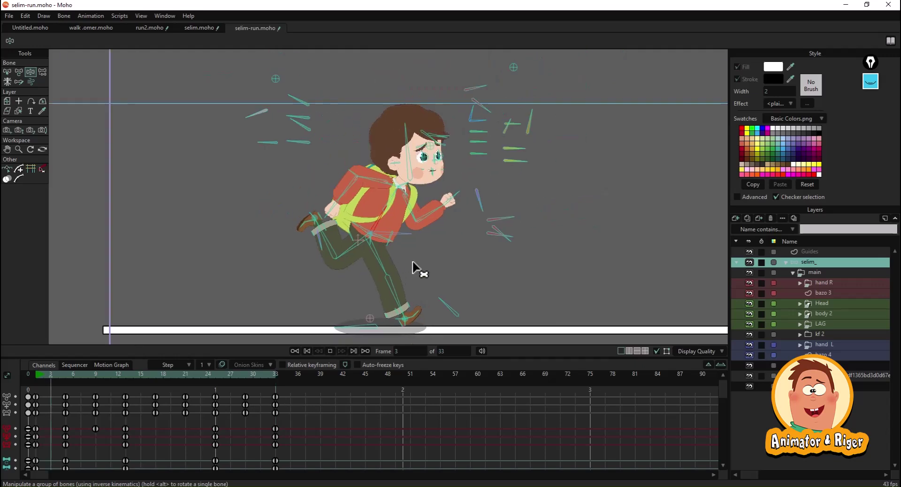
Step: Tighten the first half's timing by moving the keys at frames 5, 9, 13, 17 and 21 to 4, 7, 10, 13 and 16
{"action": "left_click_drag", "start_coordinate": [60, 420], "coordinate": [82, 413]}
{"action": "left_click", "coordinate": [51, 377]}
{"action": "left_click_drag", "start_coordinate": [72, 378], "coordinate": [115, 467]}
{"action": "left_click_drag", "start_coordinate": [125, 407], "coordinate": [103, 408]}
{"action": "left_click_drag", "start_coordinate": [105, 378], "coordinate": [144, 409]}
{"action": "left_click_drag", "start_coordinate": [162, 378], "coordinate": [169, 378]}
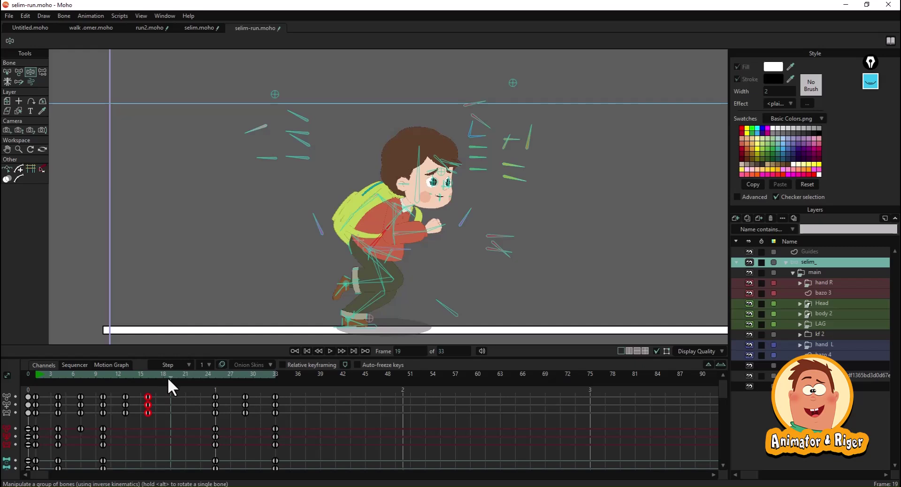
Step: Move the remaining keys at frames 25, 29 and 33 to frames 19, 22 and 25
{"action": "left_click_drag", "start_coordinate": [224, 393], "coordinate": [172, 410]}
{"action": "left_click_drag", "start_coordinate": [177, 374], "coordinate": [190, 374]}
{"action": "left_click_drag", "start_coordinate": [235, 400], "coordinate": [195, 410]}
{"action": "left_click", "coordinate": [215, 380]}
{"action": "left_click_drag", "start_coordinate": [272, 425], "coordinate": [218, 419]}
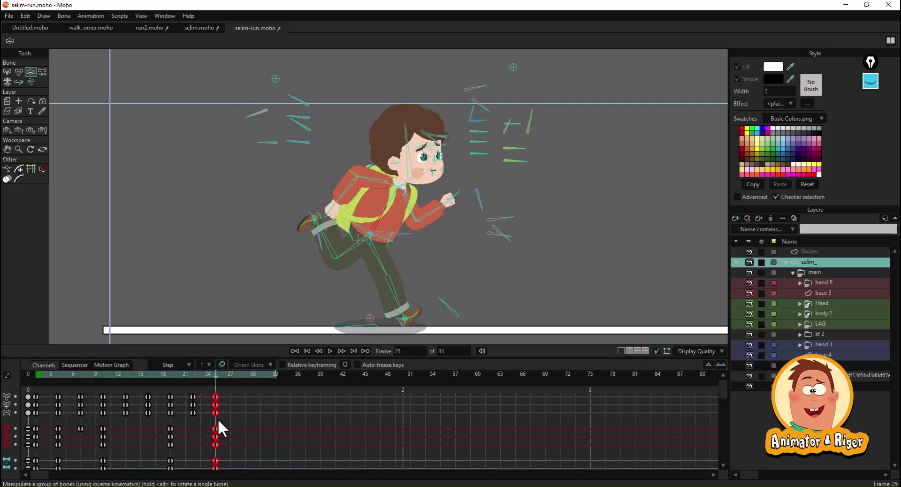
Step: Set the end of the playback range to frame 25, play the shortened cycle and deselect the keys
{"action": "left_click", "coordinate": [202, 374]}
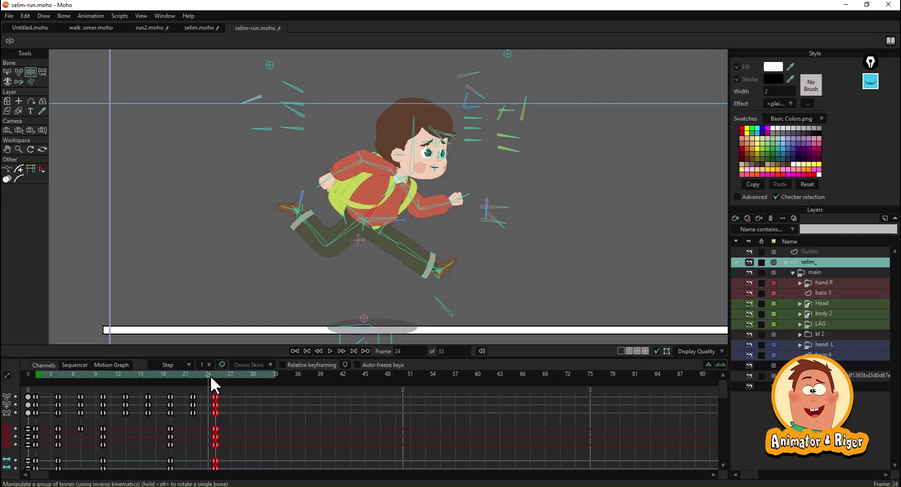
{"action": "left_click", "coordinate": [212, 376]}
{"action": "key", "text": "space"}
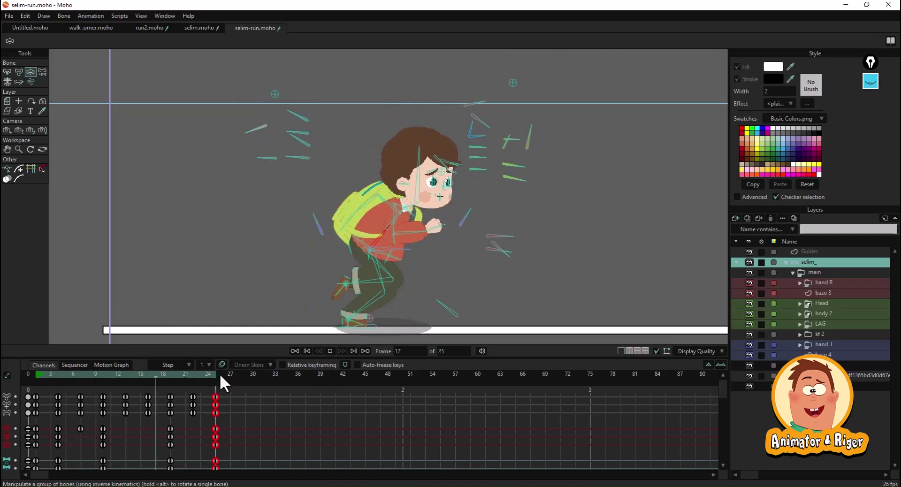
{"action": "left_click", "coordinate": [292, 427]}
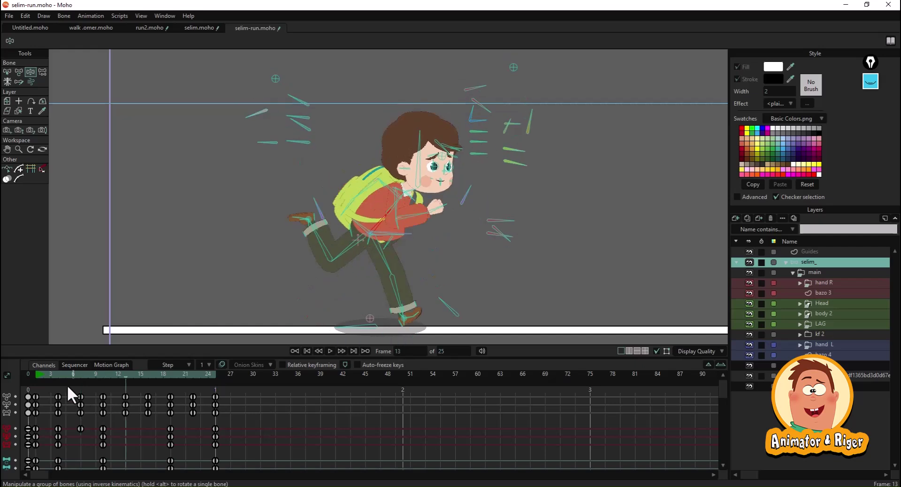
Step: Compare the arm poses around frames 1 to 4, and adjust the rear forearm and hand at frame 4
{"action": "left_click_drag", "start_coordinate": [78, 376], "coordinate": [54, 404]}
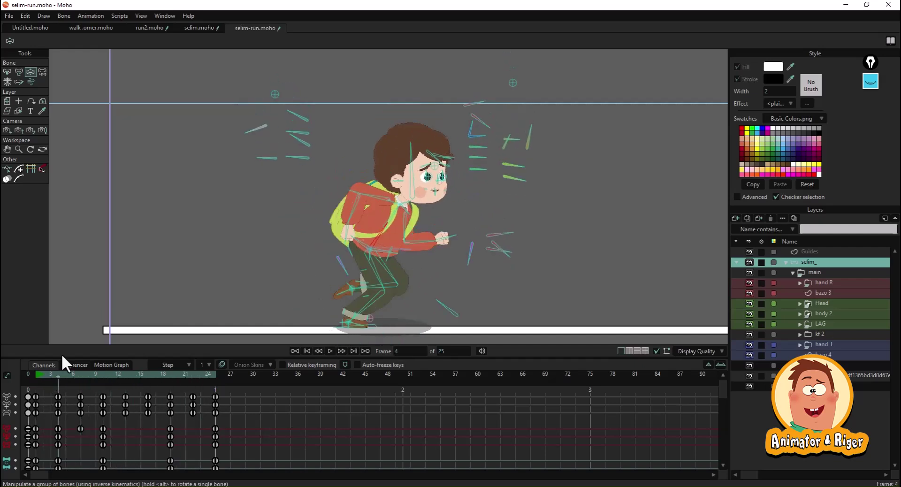
{"action": "scroll", "coordinate": [408, 181], "scroll_direction": "up", "scroll_amount": 3}
{"action": "left_click_drag", "start_coordinate": [398, 262], "coordinate": [307, 217]}
{"action": "mouse_move", "coordinate": [35, 375]}
{"action": "left_mouse_down"}
{"action": "mouse_move", "coordinate": [59, 379]}
{"action": "mouse_move", "coordinate": [40, 381]}
{"action": "left_mouse_up"}
{"action": "left_click_drag", "start_coordinate": [128, 294], "coordinate": [212, 290]}
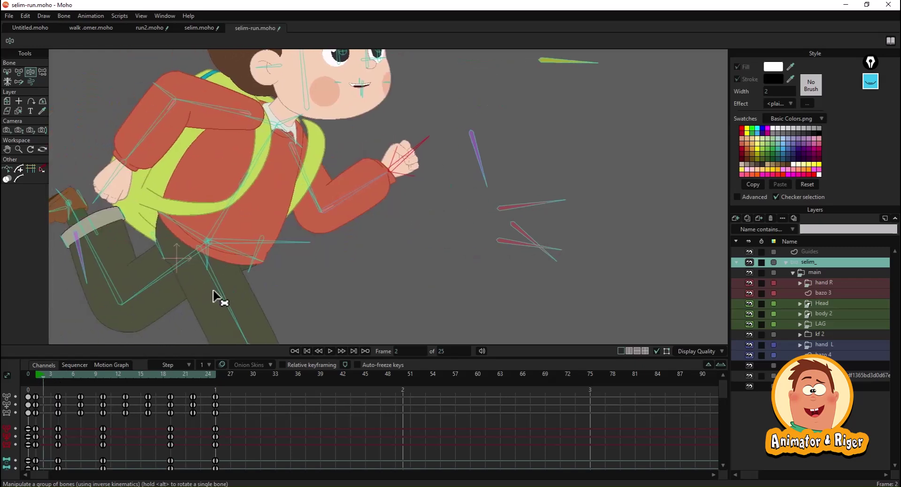
{"action": "left_click", "coordinate": [57, 380]}
{"action": "left_click_drag", "start_coordinate": [114, 273], "coordinate": [112, 311]}
{"action": "left_click_drag", "start_coordinate": [136, 260], "coordinate": [120, 249]}
Step: Play the cycle to check the rear hand's motion, and scrub on to the arm pose at frame 13
{"action": "key", "text": "space"}
{"action": "scroll", "coordinate": [225, 253], "scroll_direction": "down", "scroll_amount": 3}
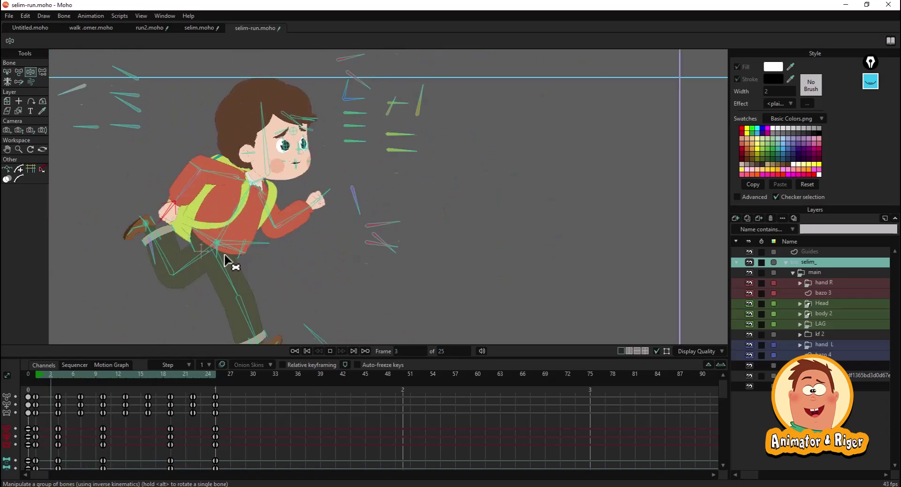
{"action": "left_click_drag", "start_coordinate": [84, 374], "coordinate": [147, 391]}
{"action": "left_click", "coordinate": [126, 395]}
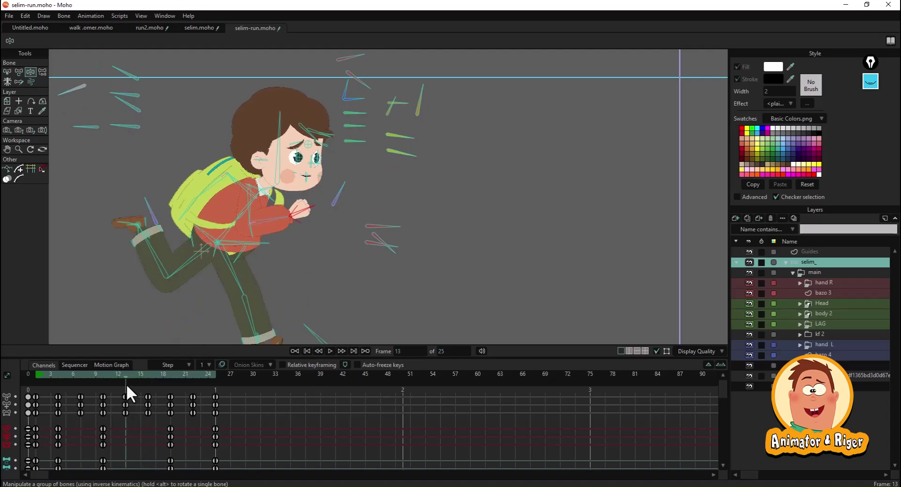
Step: Turn on onion skins with frame 13 as the reference and compare the forward arm's pose at frame 16
{"action": "left_click", "coordinate": [222, 365]}
{"action": "scroll", "coordinate": [302, 236], "scroll_direction": "up", "scroll_amount": 3}
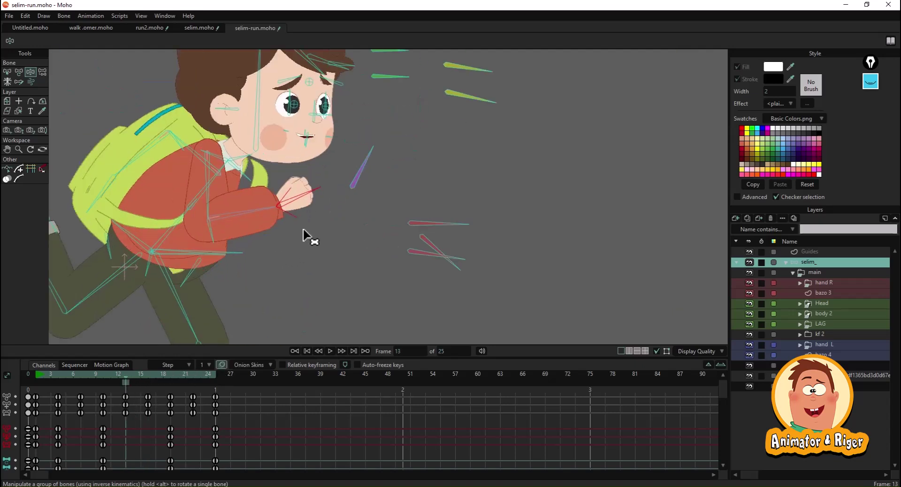
{"action": "left_click", "coordinate": [149, 375]}
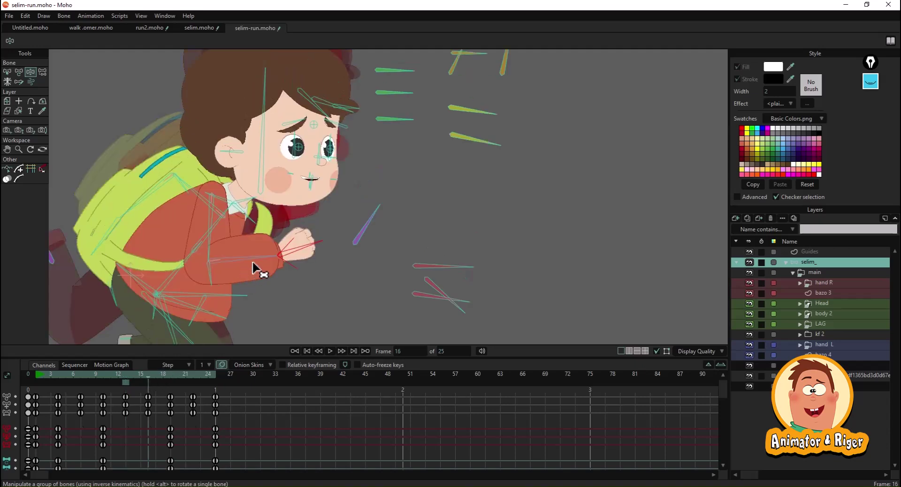
{"action": "left_click", "coordinate": [134, 375]}
{"action": "left_click", "coordinate": [147, 375]}
Step: At frame 16, pull the forward arm back and lower its forearm, checking the swing arc against frame 13
{"action": "left_click_drag", "start_coordinate": [269, 249], "coordinate": [295, 257]}
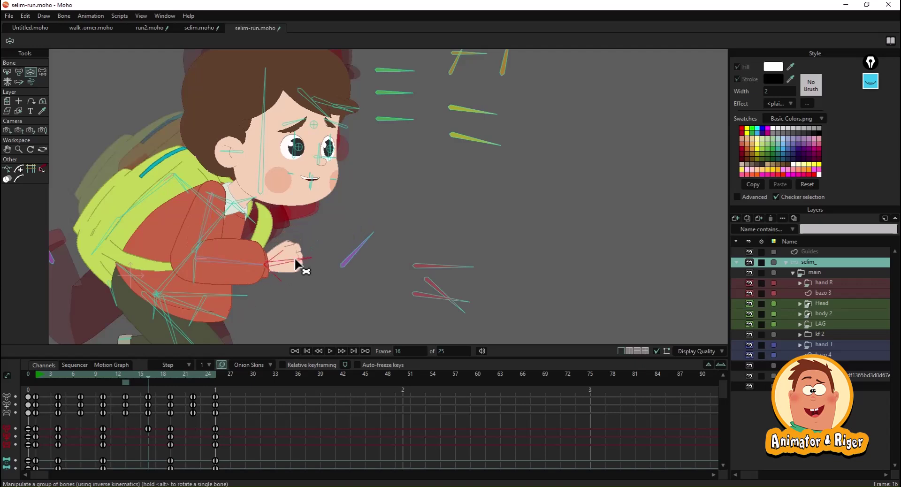
{"action": "mouse_move", "coordinate": [238, 275]}
{"action": "left_mouse_down"}
{"action": "mouse_move", "coordinate": [246, 272]}
{"action": "mouse_move", "coordinate": [229, 267]}
{"action": "left_mouse_up"}
{"action": "left_click", "coordinate": [131, 375]}
{"action": "left_click", "coordinate": [148, 374]}
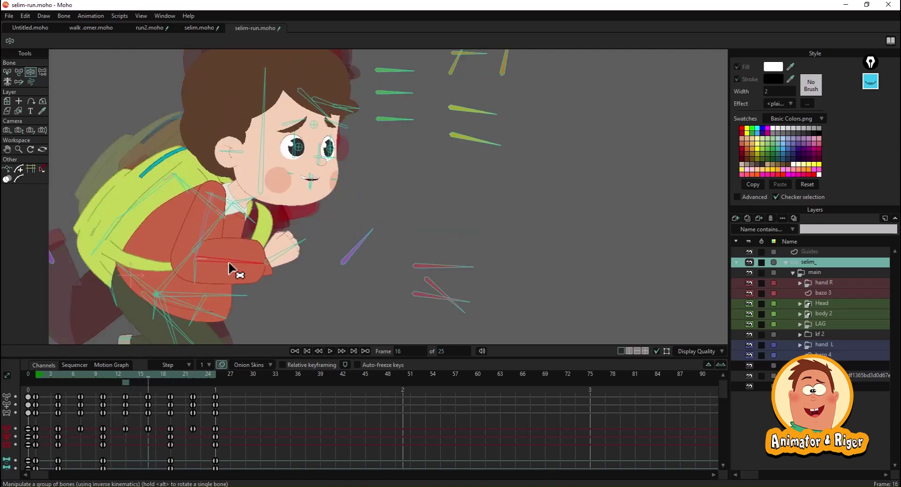
{"action": "left_click", "coordinate": [120, 375]}
{"action": "left_click", "coordinate": [147, 375]}
{"action": "left_click_drag", "start_coordinate": [226, 272], "coordinate": [215, 282]}
Step: Play the cycle to check the corrected arm swing, stop it, and turn off the onion skins
{"action": "key", "text": "space"}
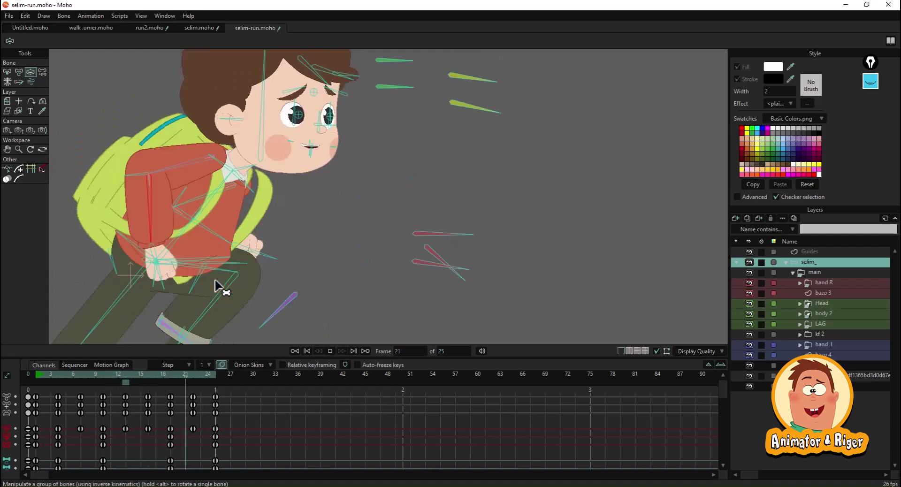
{"action": "scroll", "coordinate": [274, 271], "scroll_direction": "down", "scroll_amount": 3}
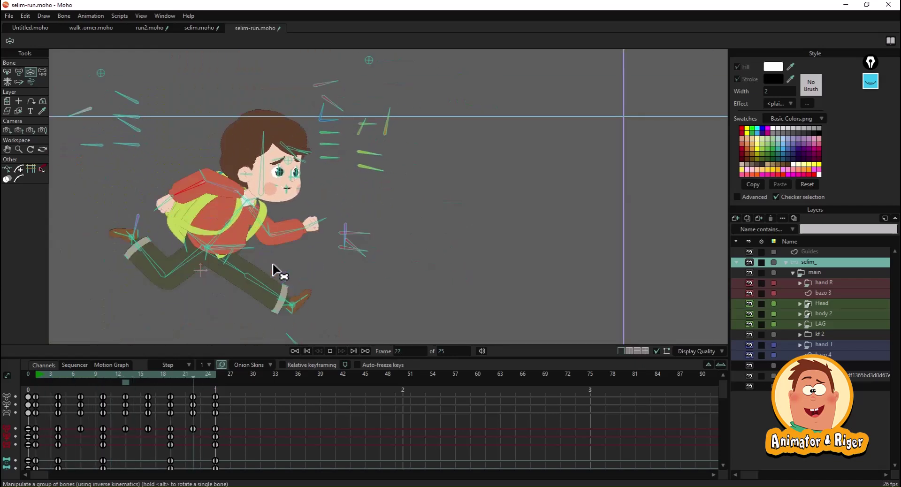
{"action": "key", "text": "space"}
{"action": "scroll", "coordinate": [396, 274], "scroll_direction": "up", "scroll_amount": 3}
{"action": "left_click_drag", "start_coordinate": [396, 274], "coordinate": [448, 264]}
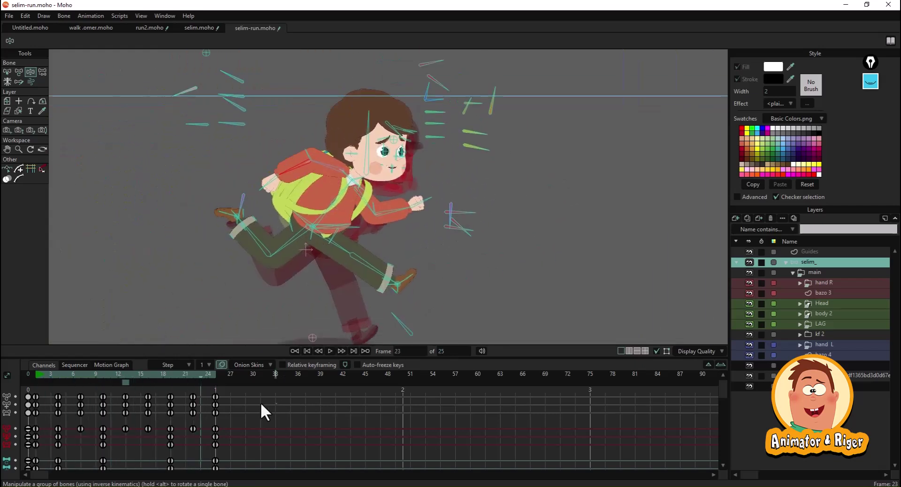
{"action": "left_click", "coordinate": [222, 365]}
{"action": "scroll", "coordinate": [350, 298], "scroll_direction": "down", "scroll_amount": 3}
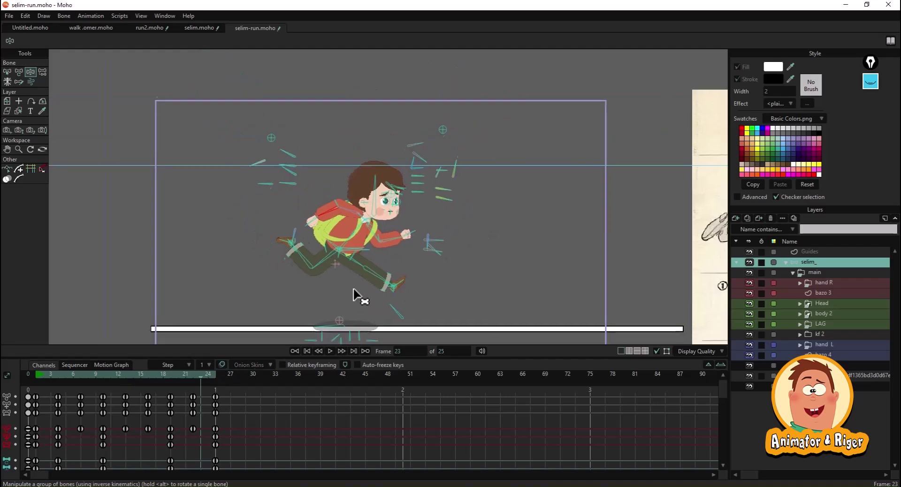
{"action": "left_click_drag", "start_coordinate": [356, 285], "coordinate": [335, 278]}
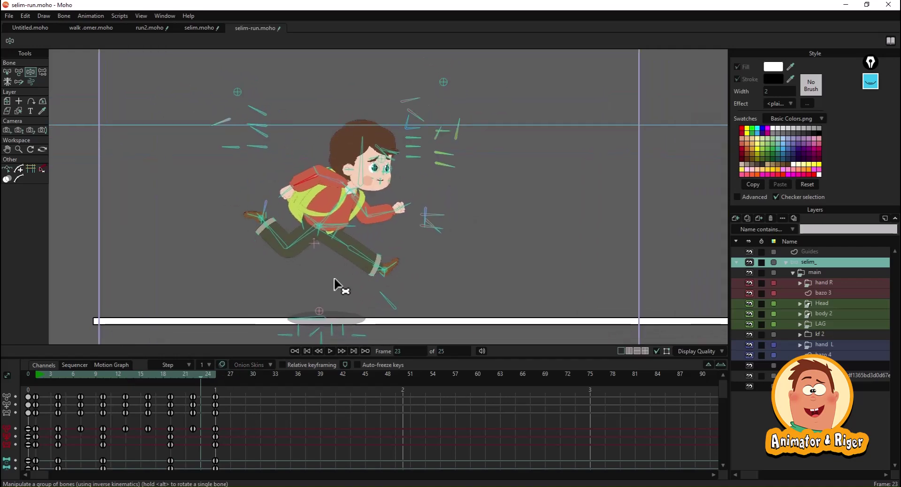